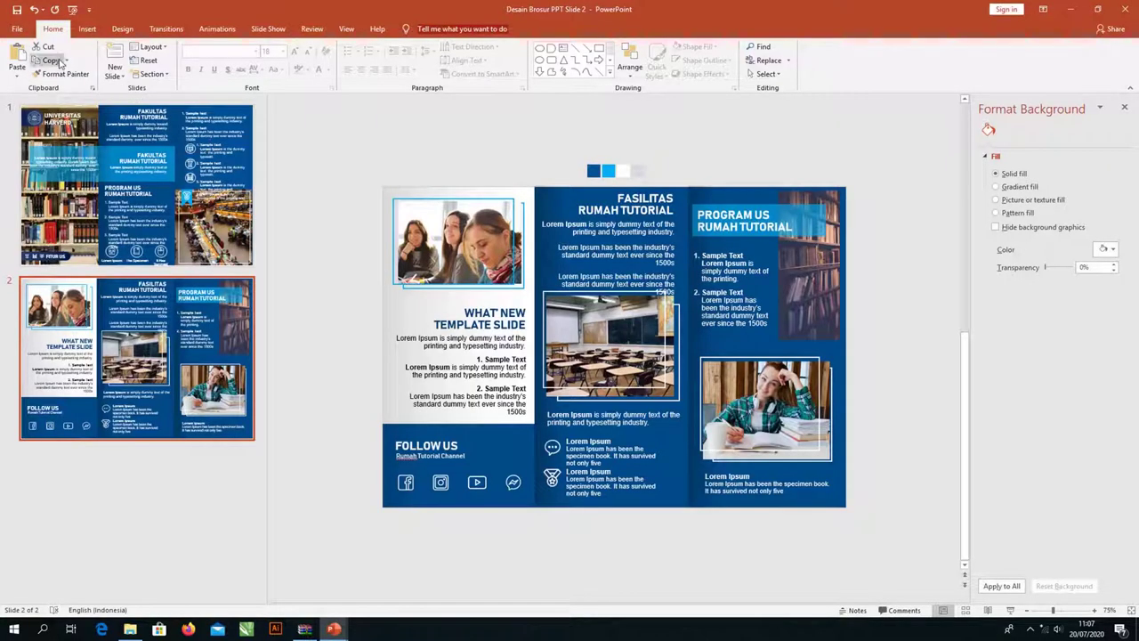
Step: Add a new Title Slide as slide 3 and delete its placeholders
click(86, 29)
click(17, 71)
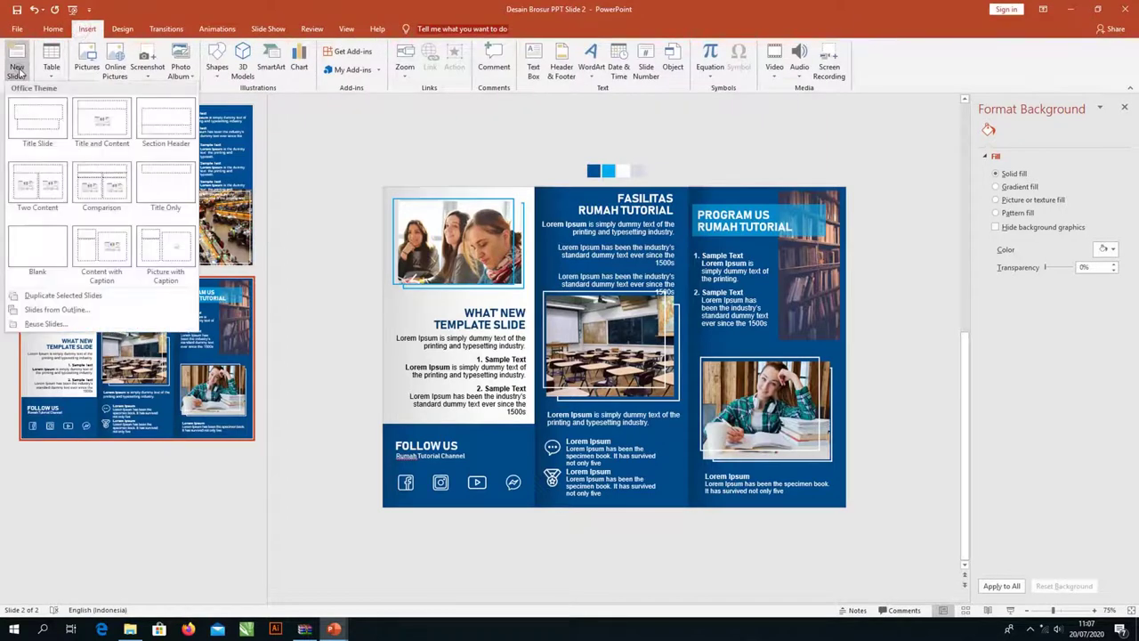
click(36, 142)
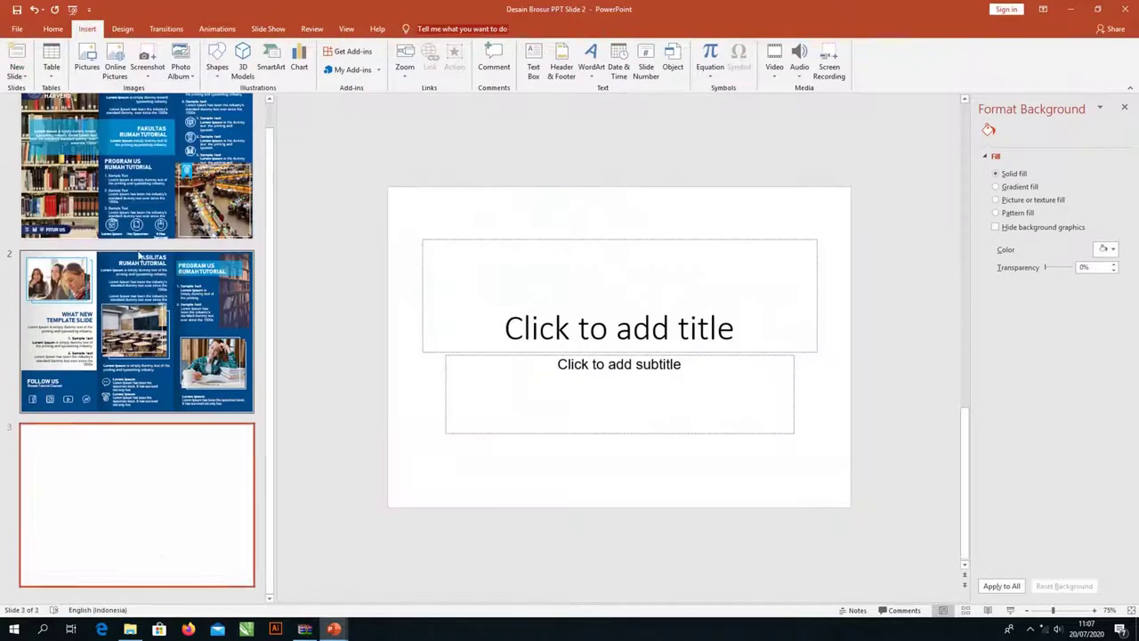
click(462, 324)
key(Delete)
click(122, 30)
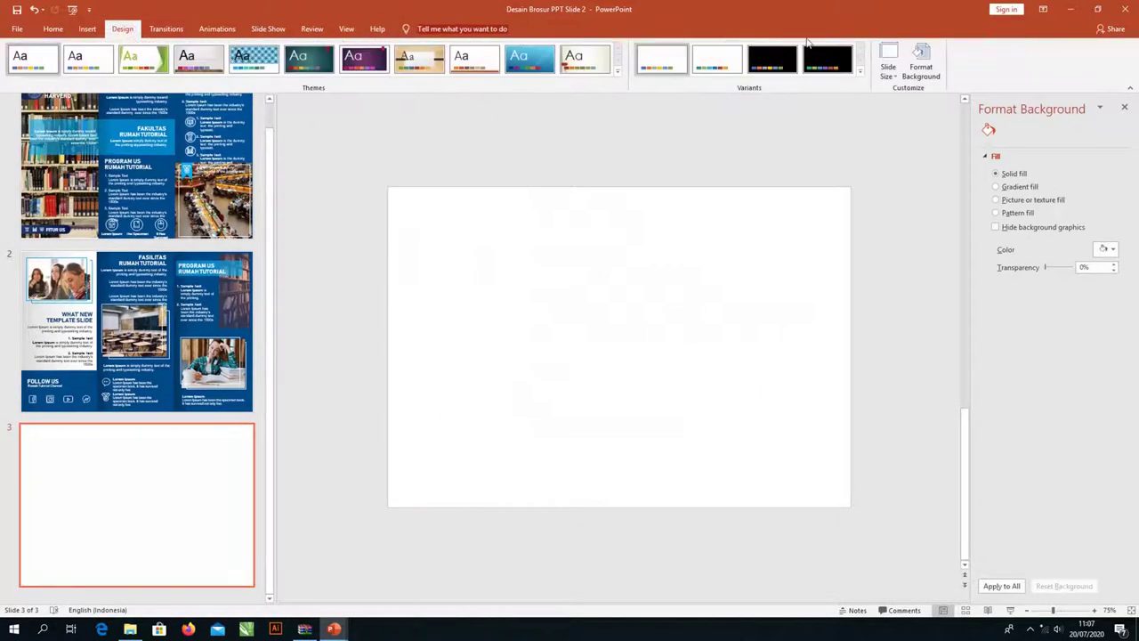
Step: Keep the custom slide size at A4 Paper (210x297 mm)
click(888, 69)
click(912, 141)
click(540, 279)
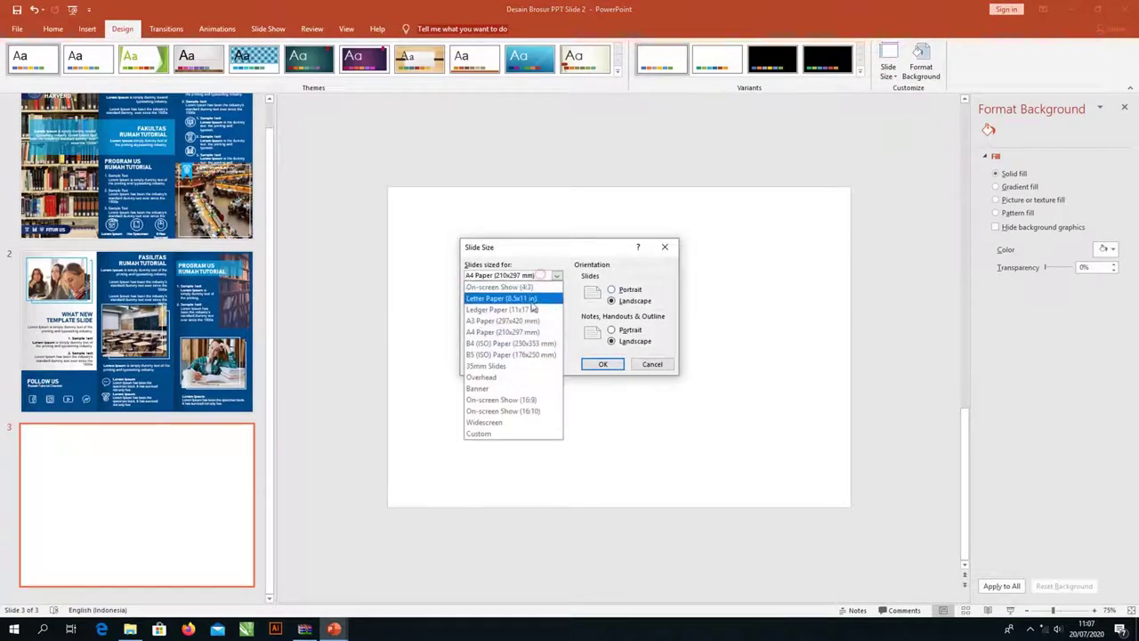
click(549, 344)
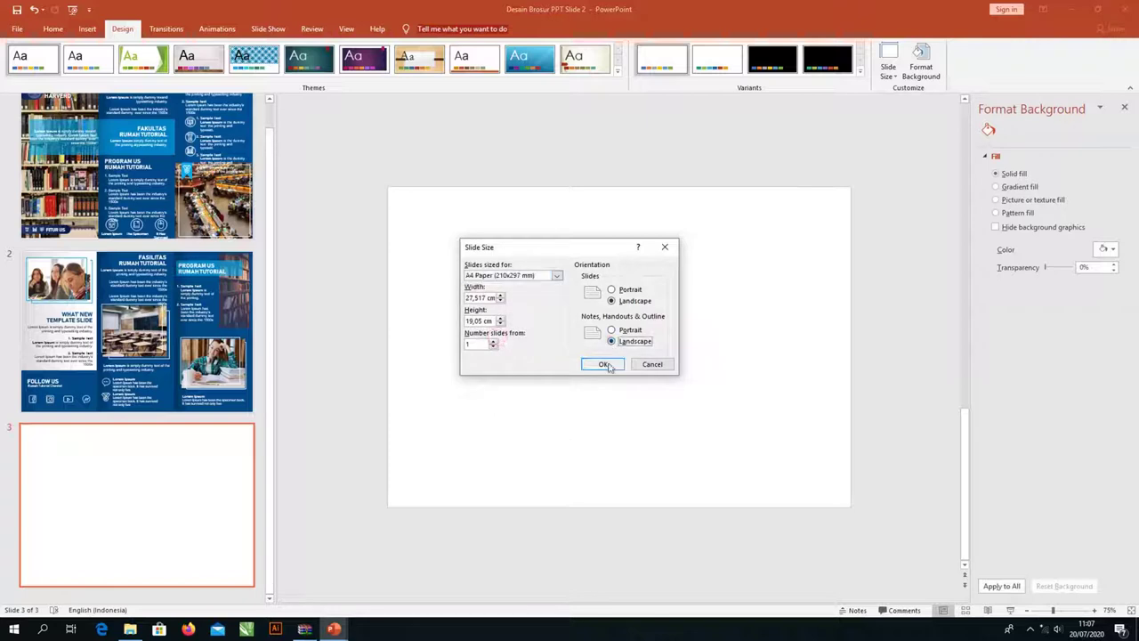
click(603, 364)
click(89, 29)
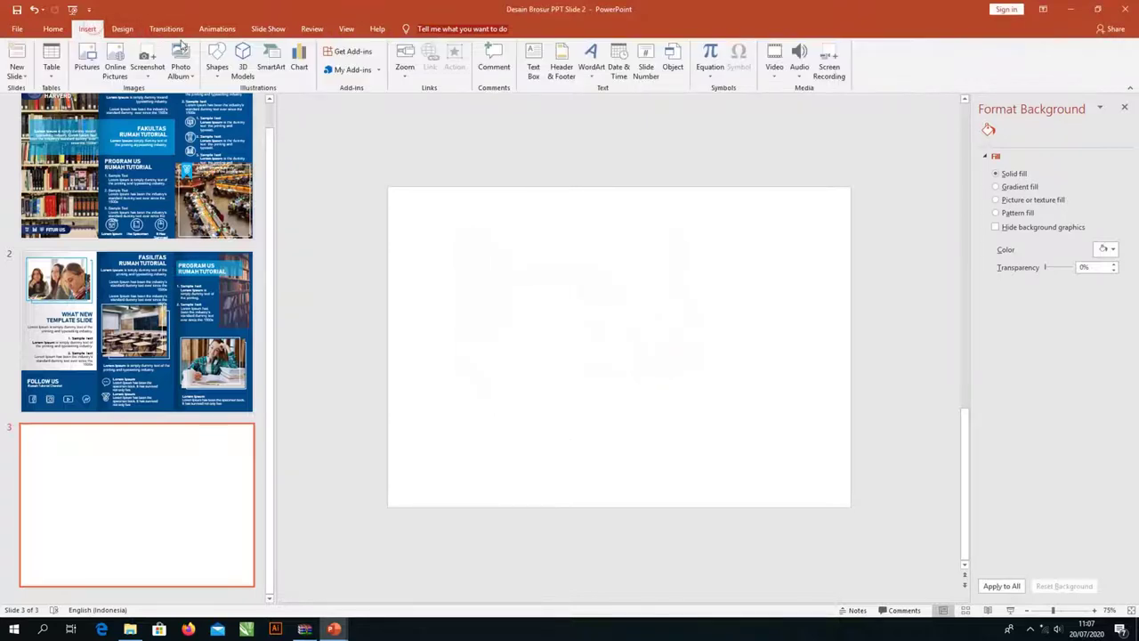
Step: Draw four vertical lines across the slide and distribute them evenly into three panels
click(217, 64)
click(249, 102)
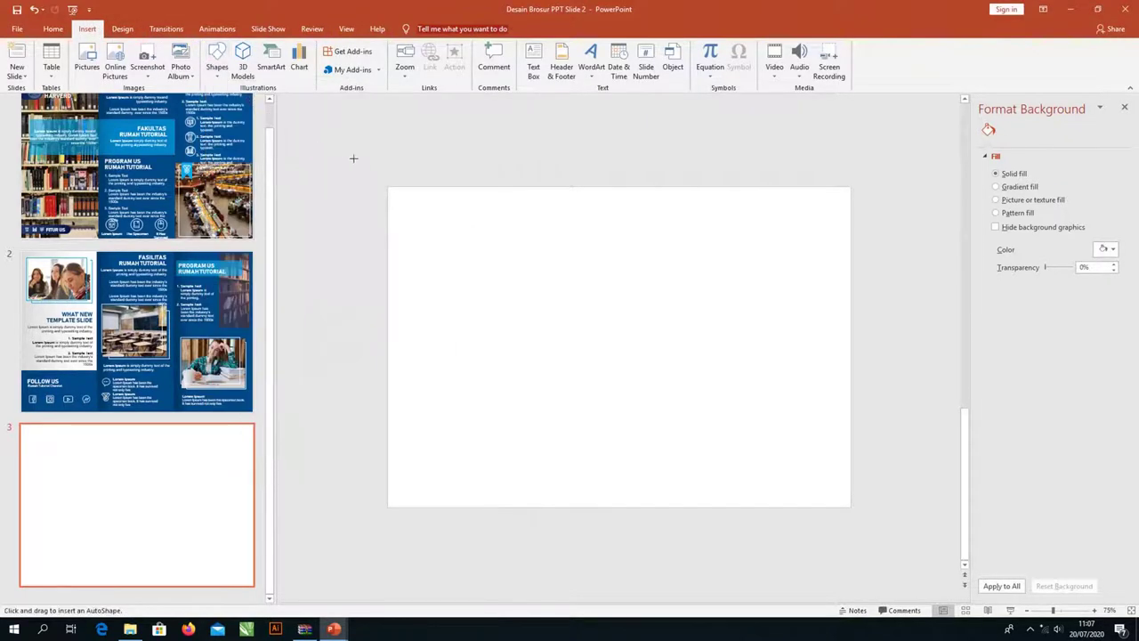
drag(390, 255, 389, 524)
drag(389, 465, 851, 471)
drag(340, 145, 892, 545)
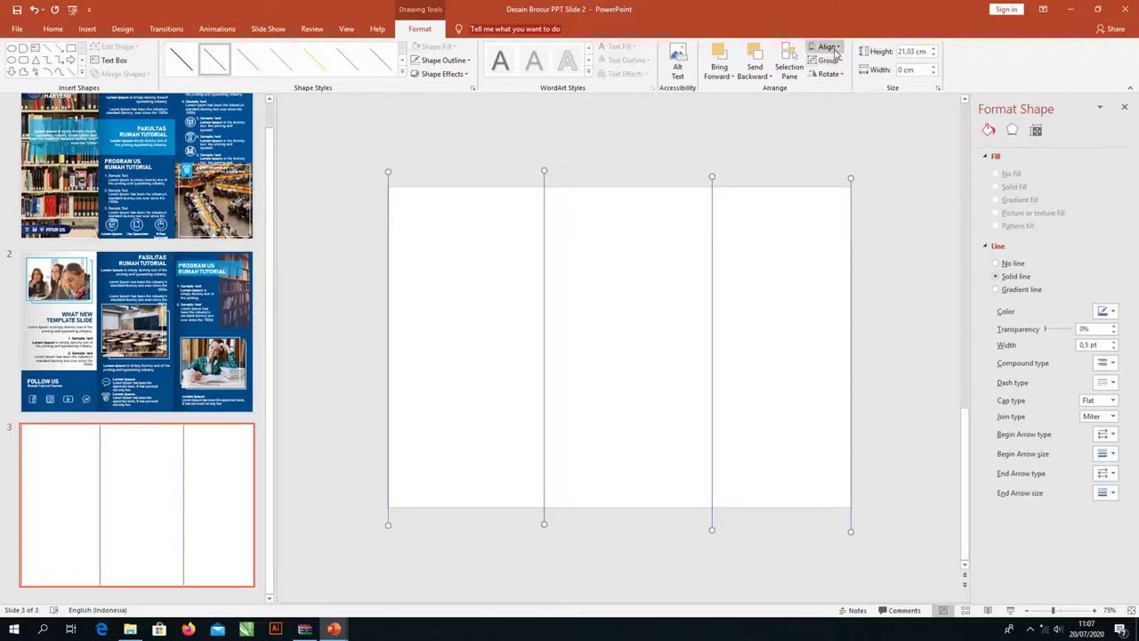
click(835, 50)
click(857, 151)
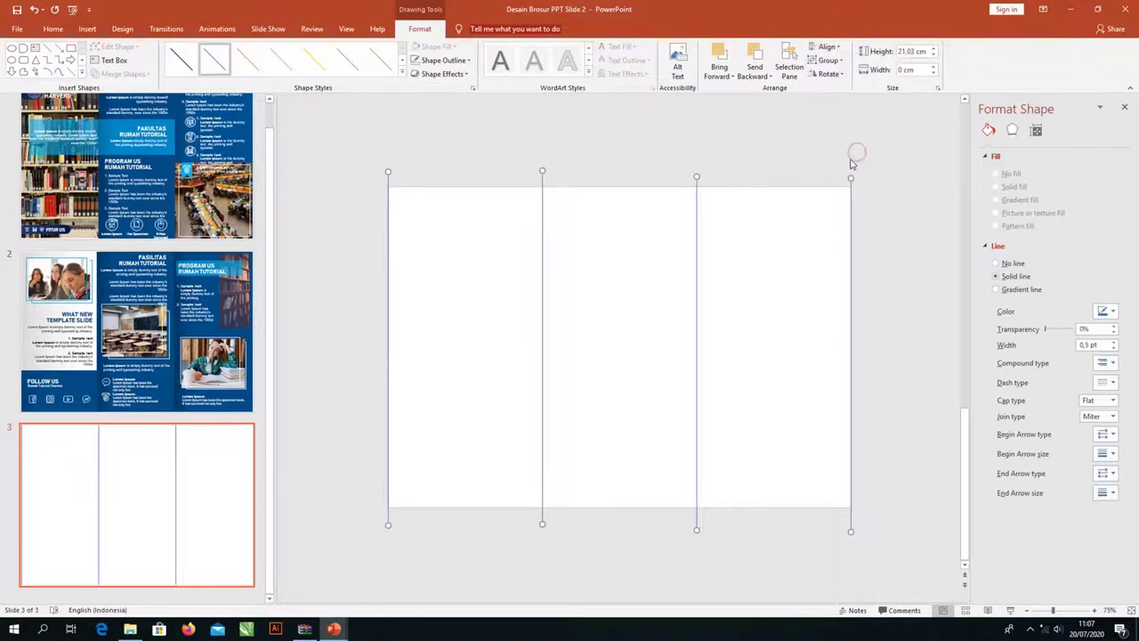
Step: Paste the blue colour squares from the finished brochure onto slide 3
key(alt+Tab)
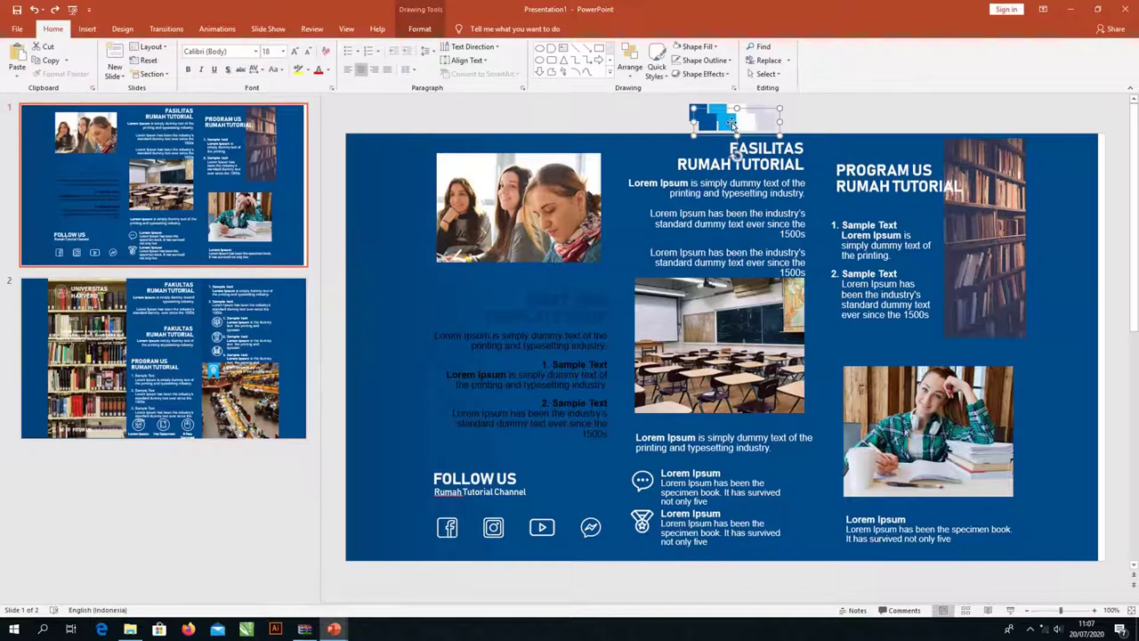
key(alt+Tab)
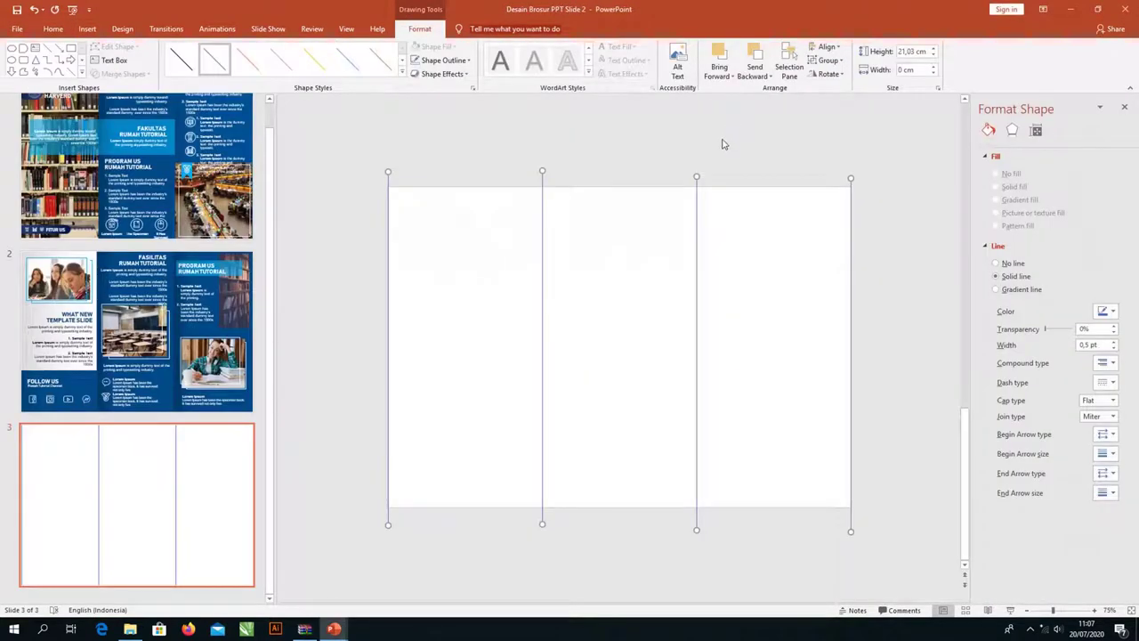
key(ctrl+v)
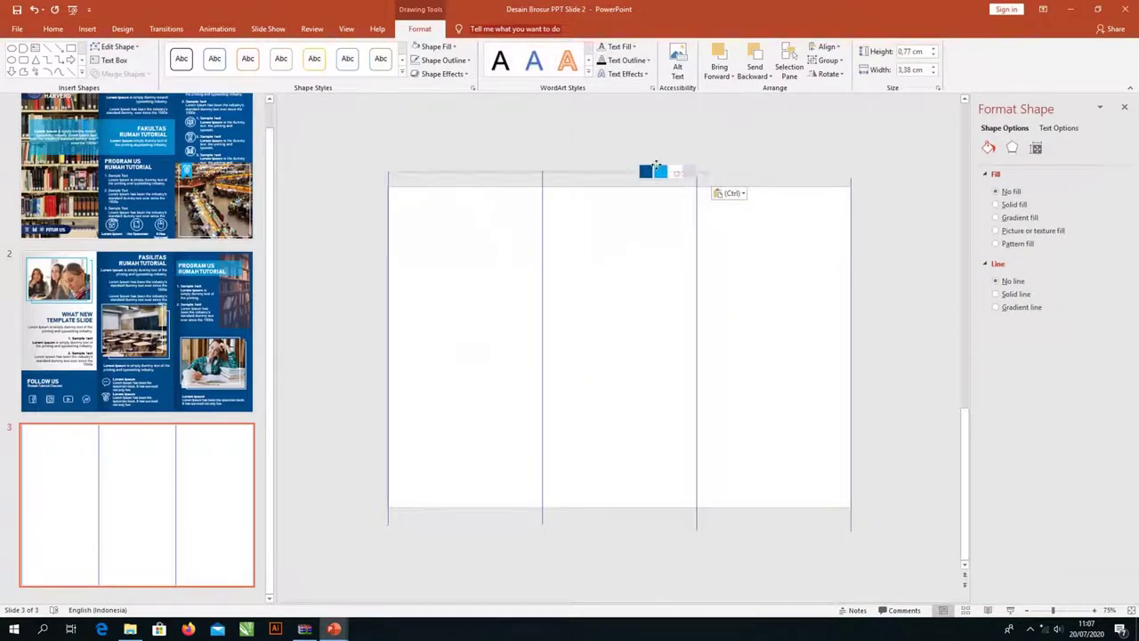
click(88, 29)
click(217, 66)
Step: Cover the middle panel with an outline-free rectangle filled with the swatch's dark blue
click(271, 103)
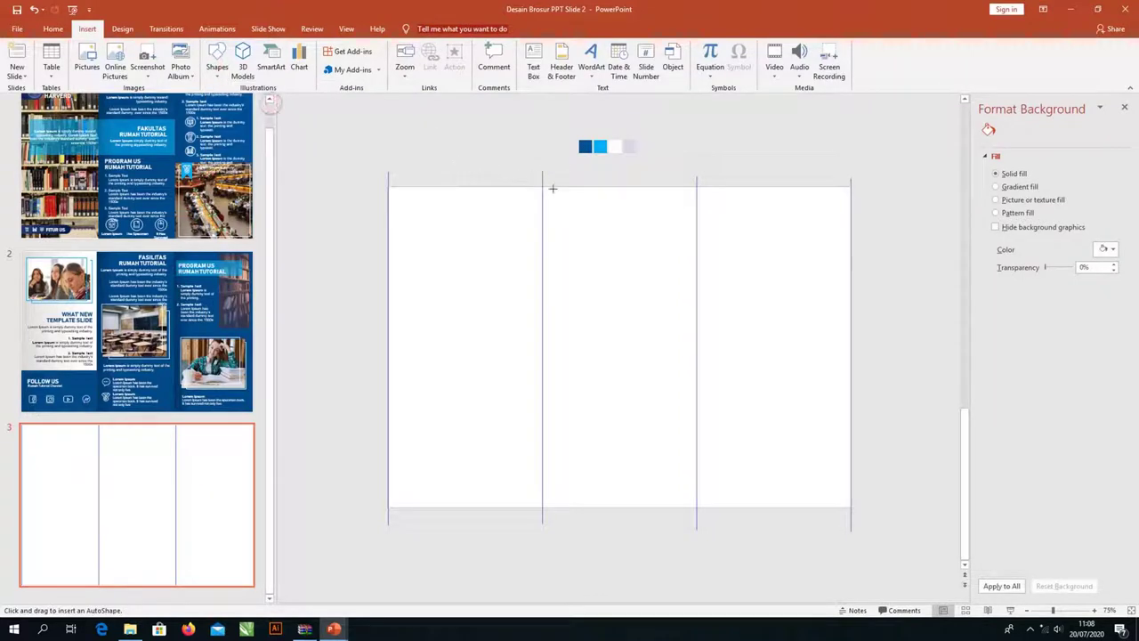
drag(542, 186, 697, 505)
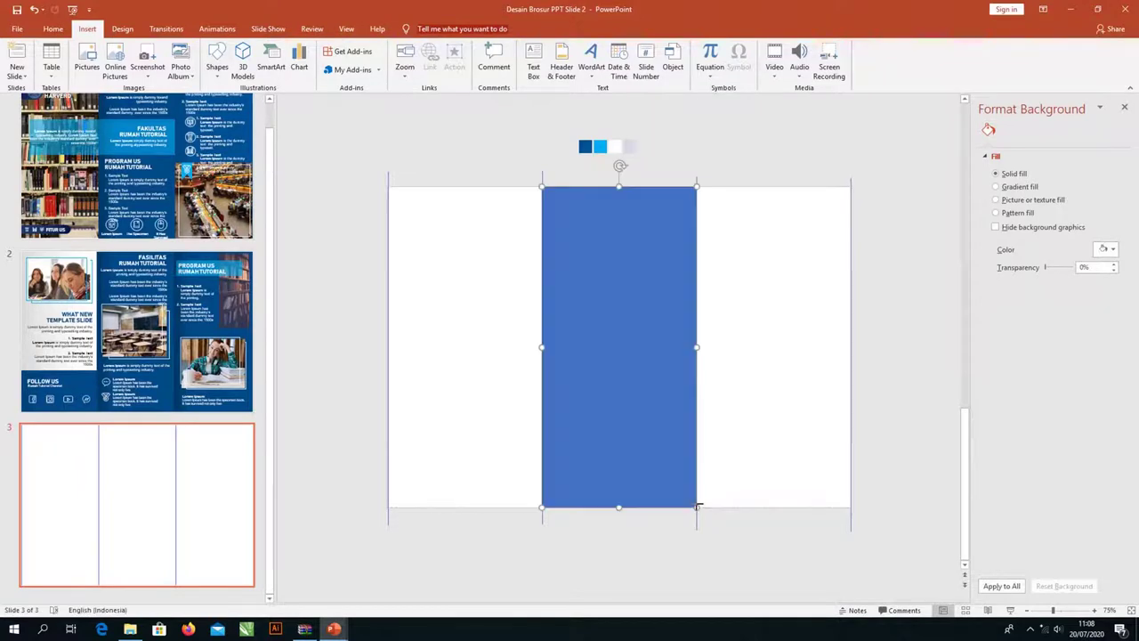
right_click(669, 489)
click(735, 509)
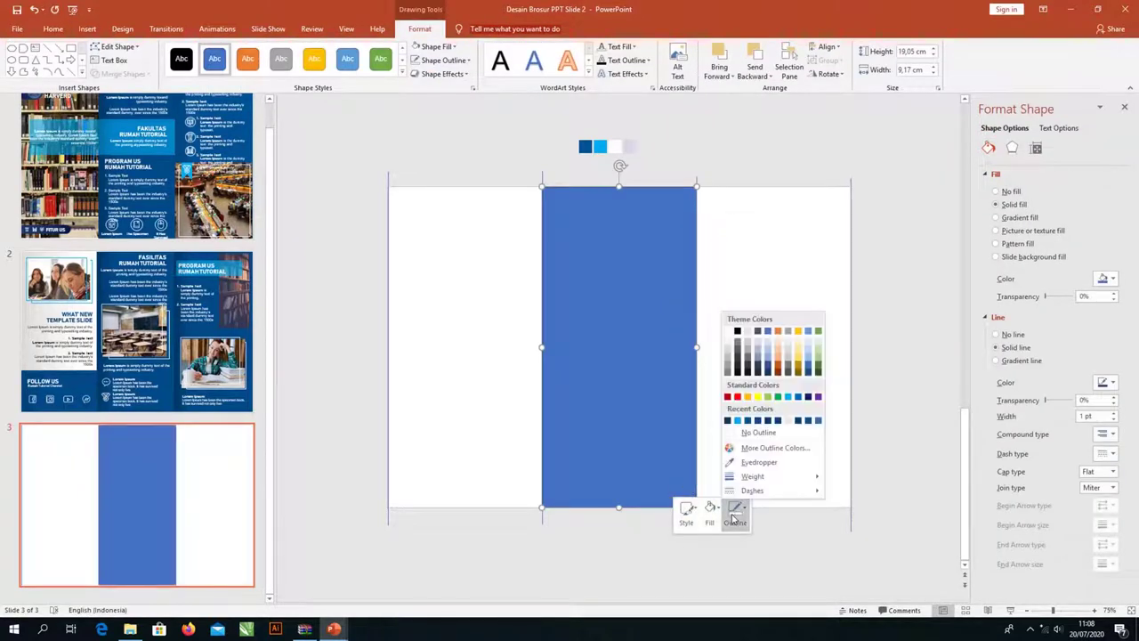
click(746, 434)
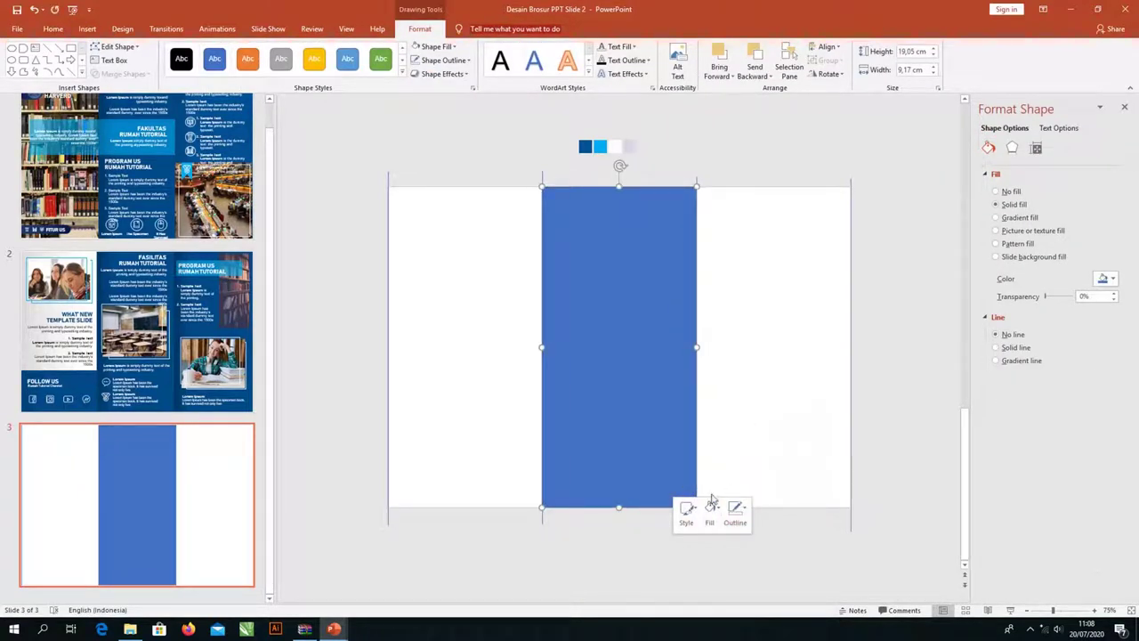
click(710, 509)
click(735, 448)
click(586, 146)
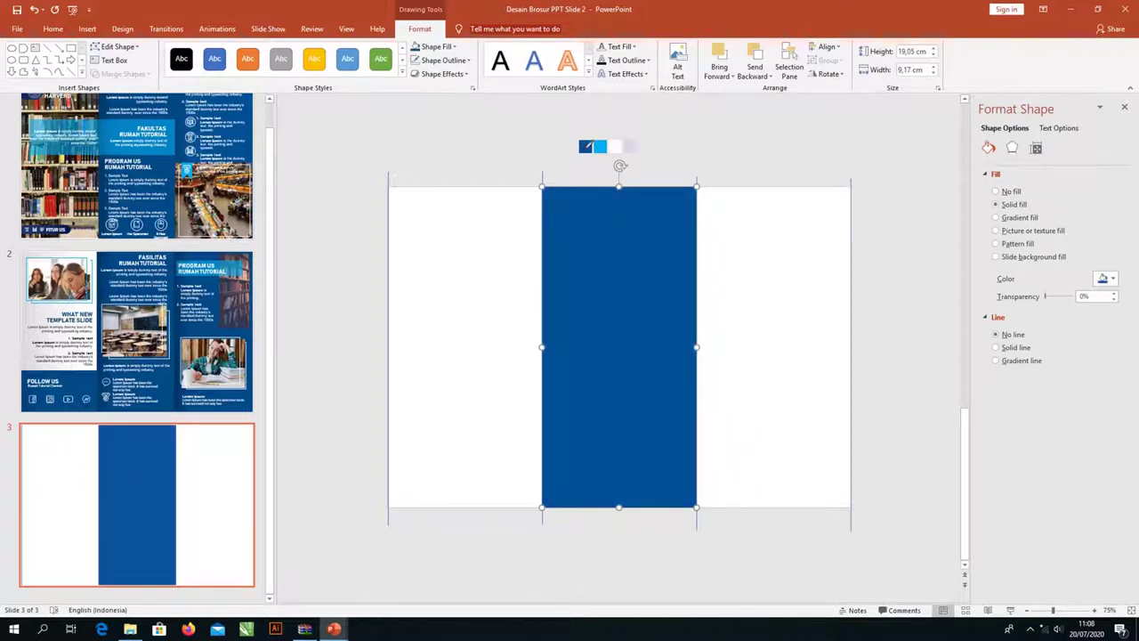
Step: Copy the dark blue rectangle into the right panel
click(562, 178)
click(583, 242)
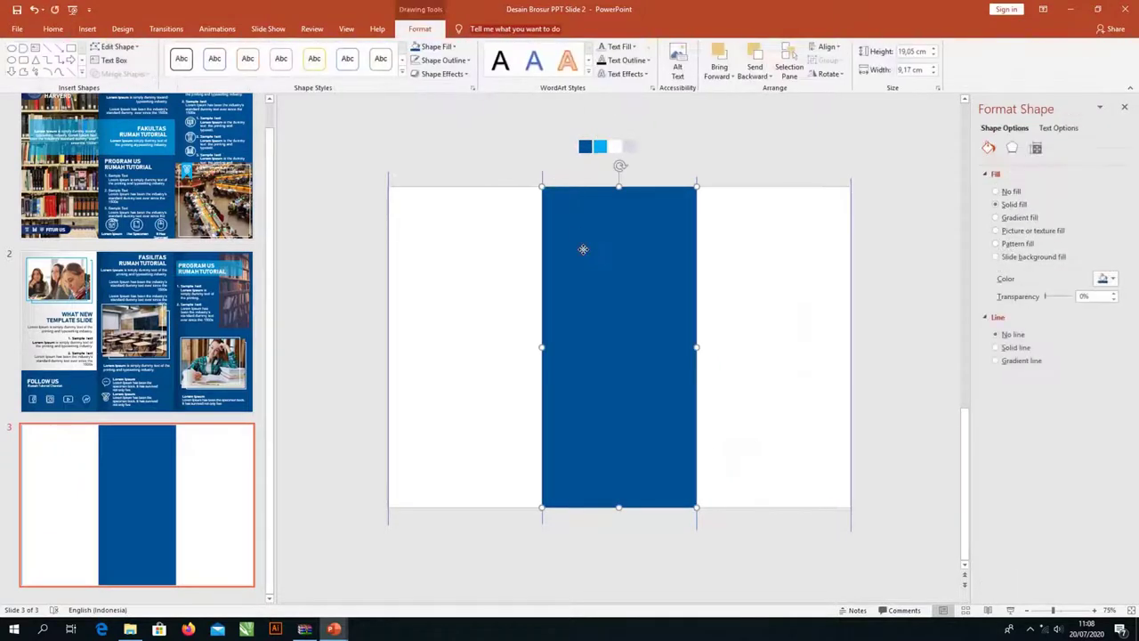
drag(653, 272, 805, 269)
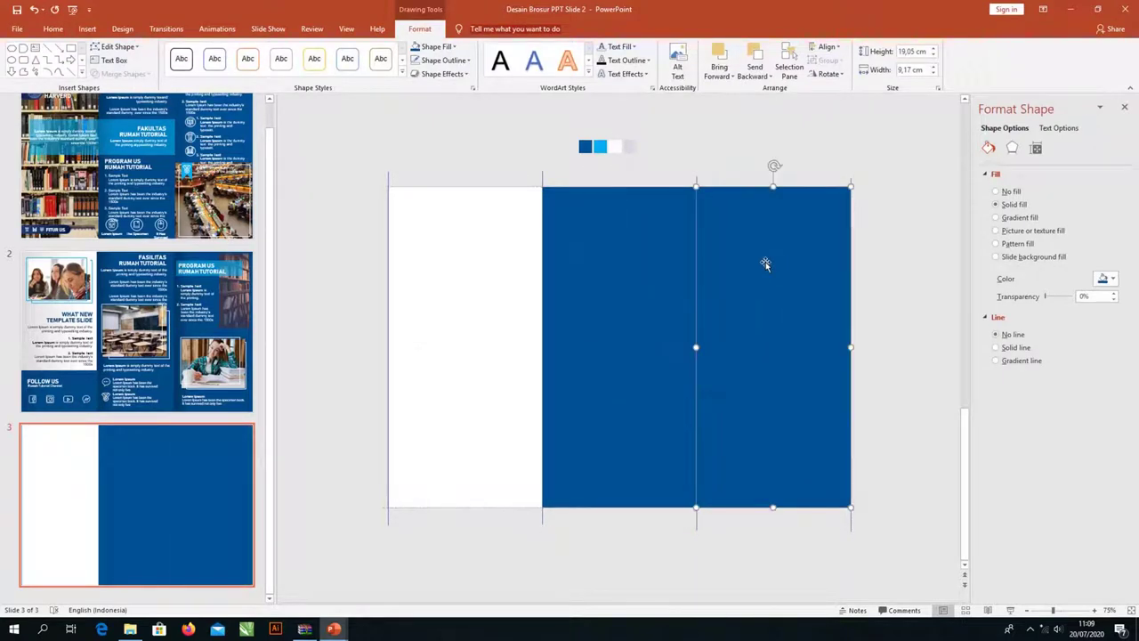
click(54, 28)
click(86, 29)
Step: Draw a narrow gradient-filled strip along the middle panel's left edge
click(218, 70)
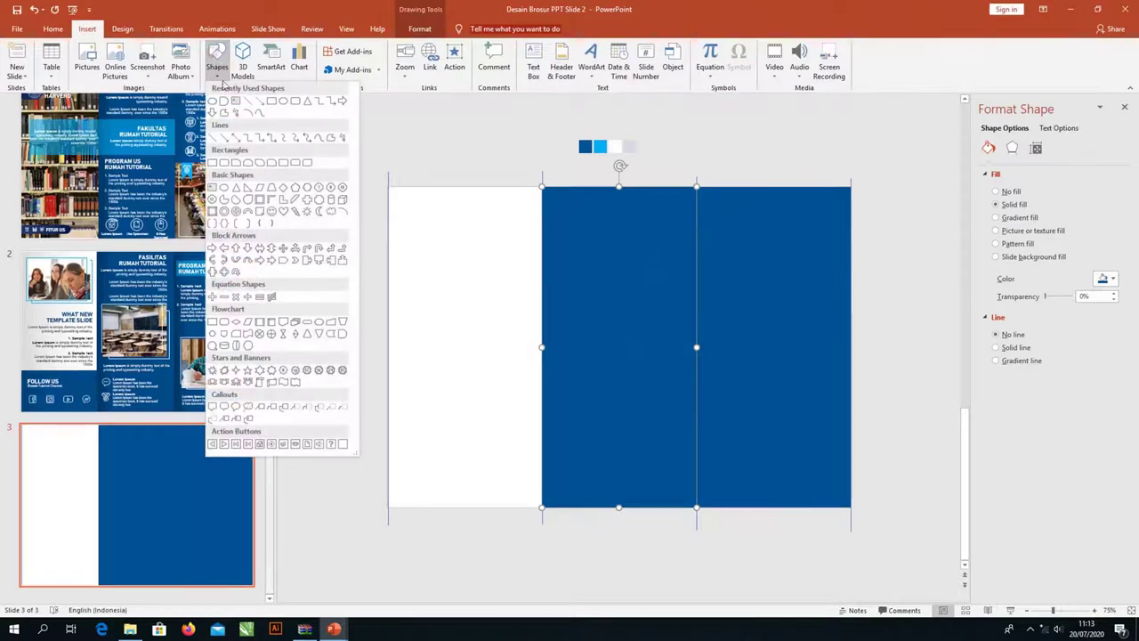
click(270, 101)
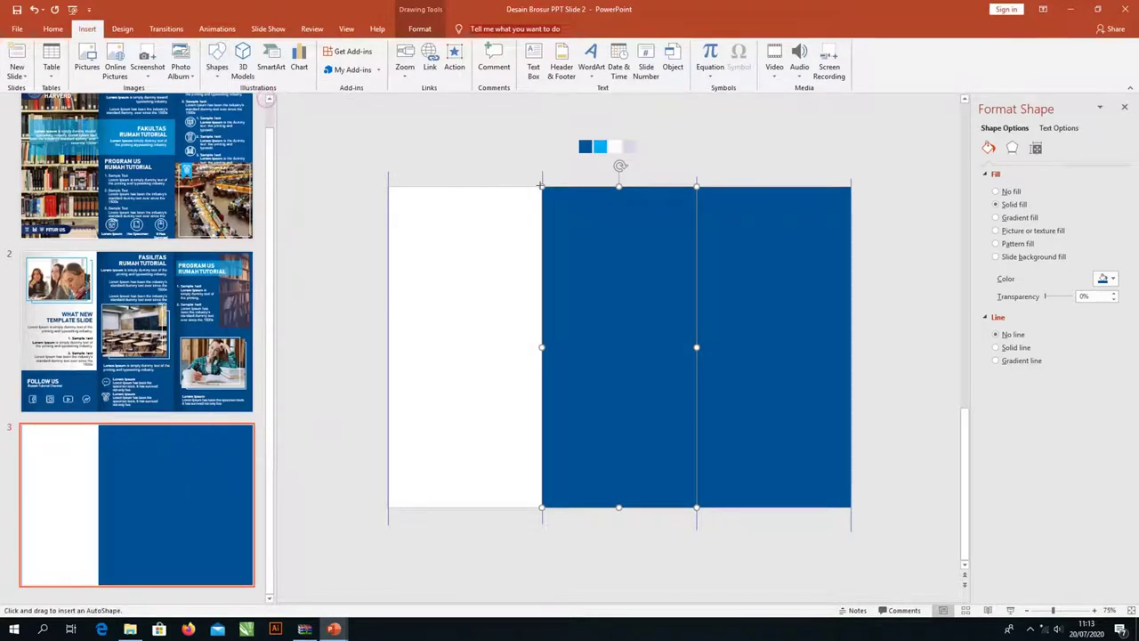
drag(541, 185, 594, 507)
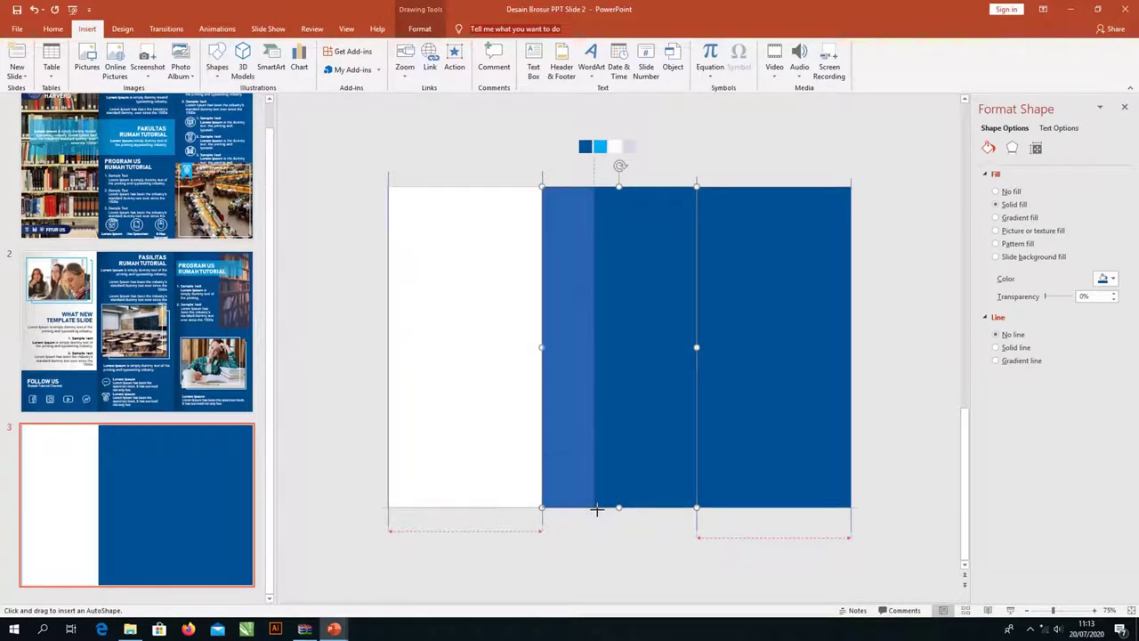
click(997, 218)
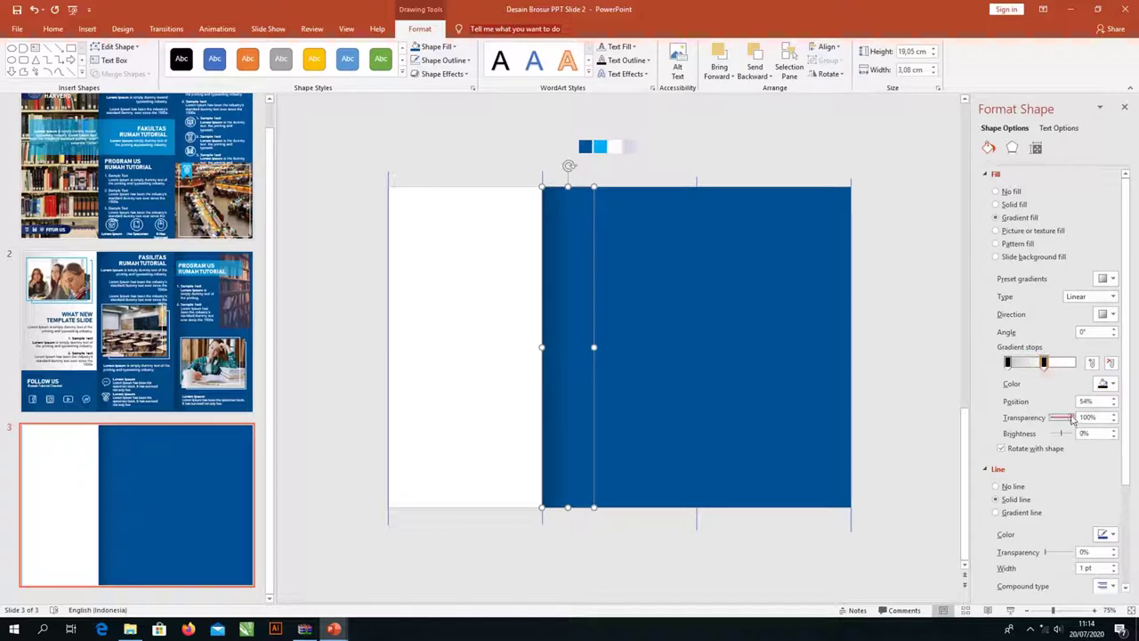
Step: Align the strip's top with the blue panel and copy it to the right panel's left edge
shift+click(624, 255)
click(826, 46)
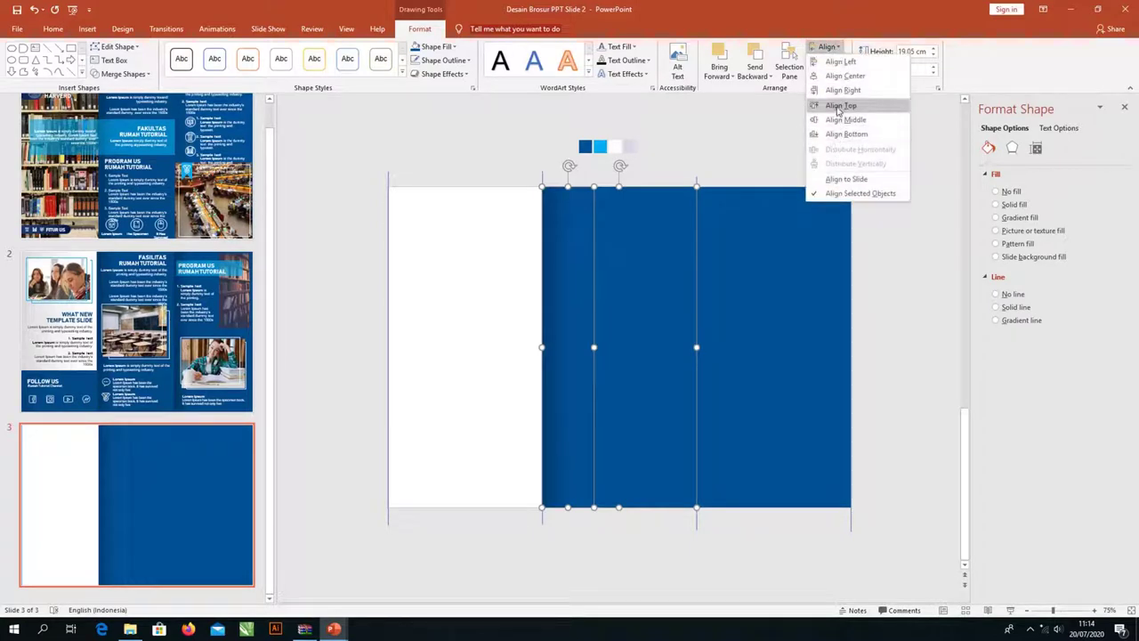
click(838, 106)
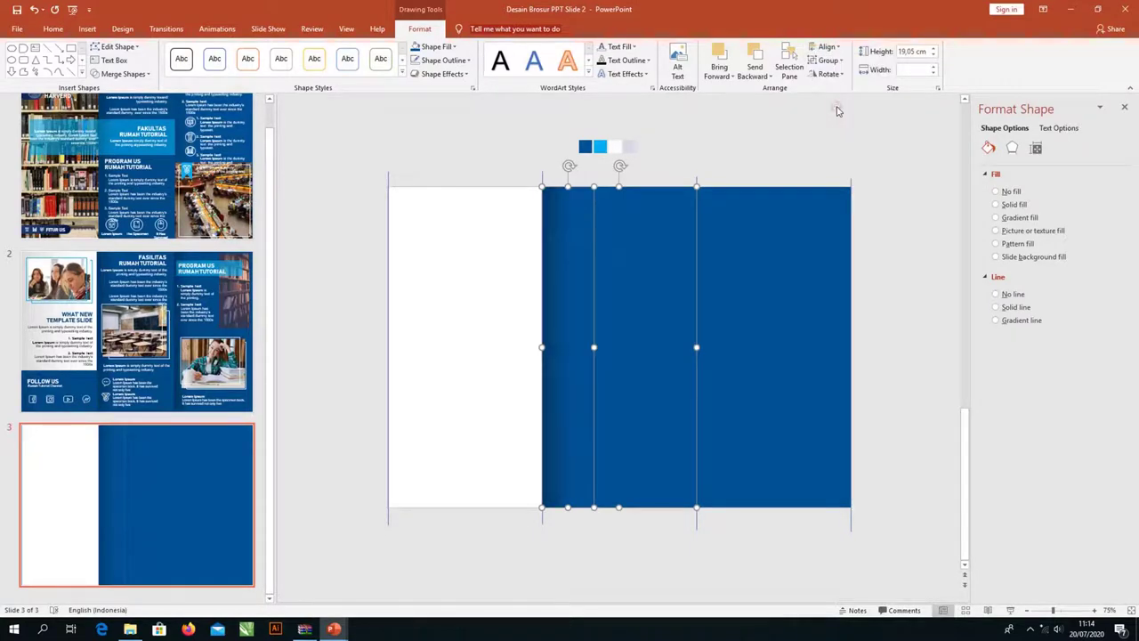
click(537, 200)
click(572, 222)
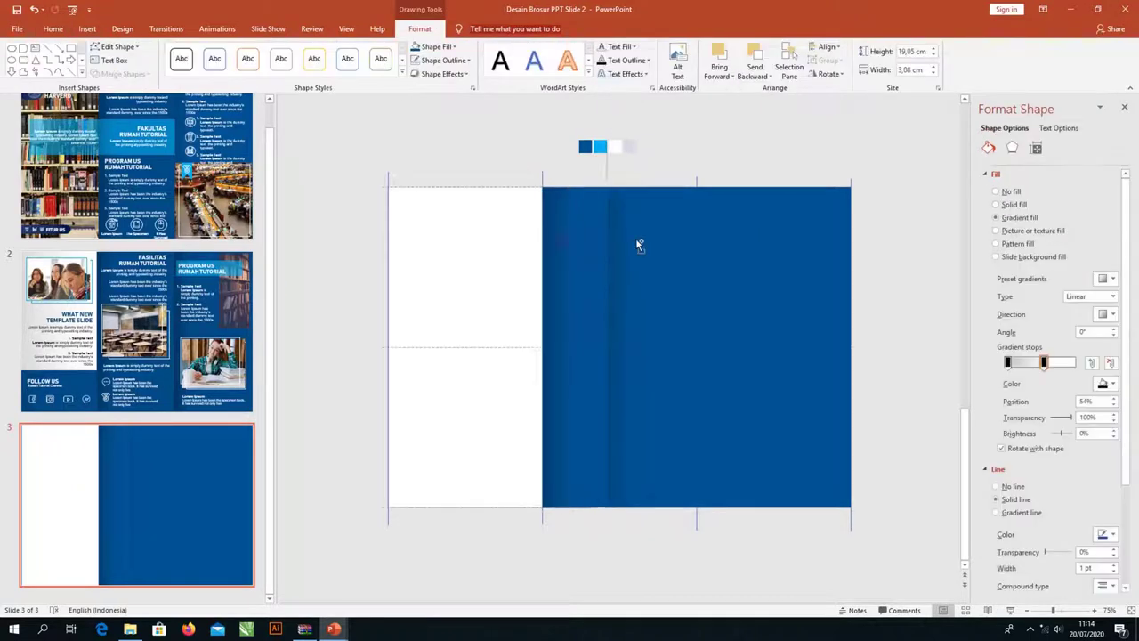
drag(639, 245, 722, 243)
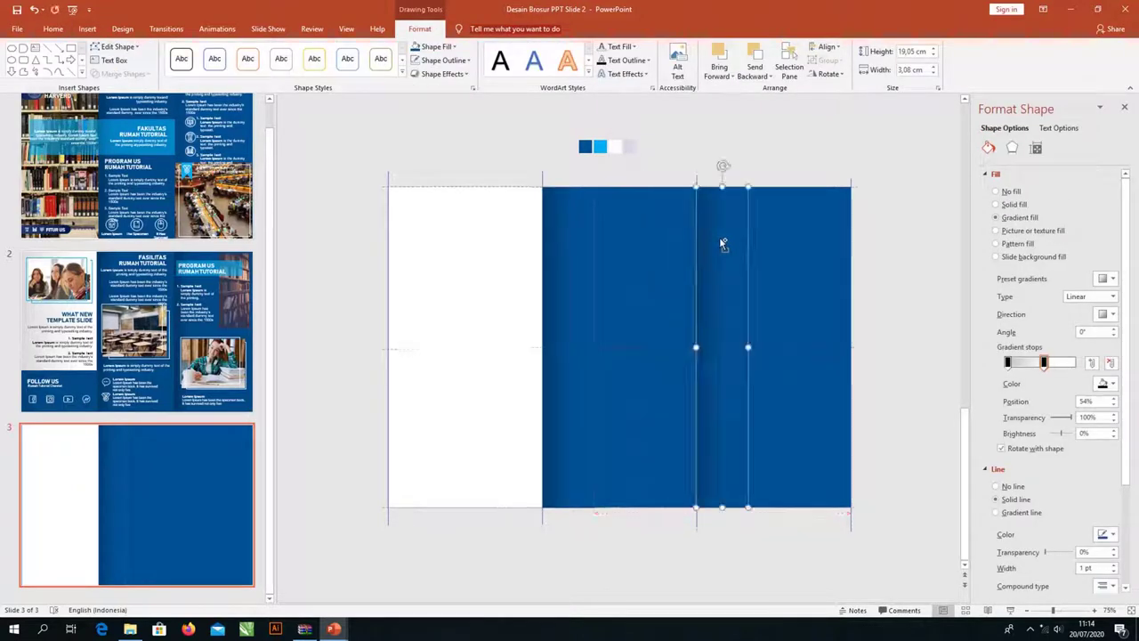
click(630, 239)
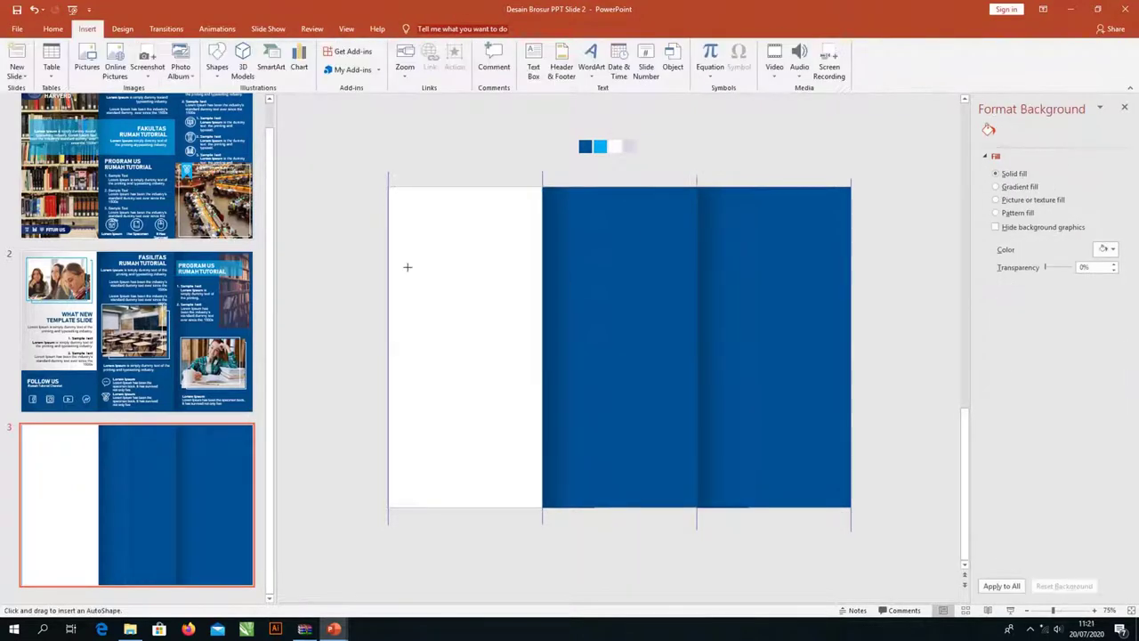
Step: Draw a wide bar across the left and middle panels: light blue, no outline, 52% transparent
drag(427, 280, 697, 338)
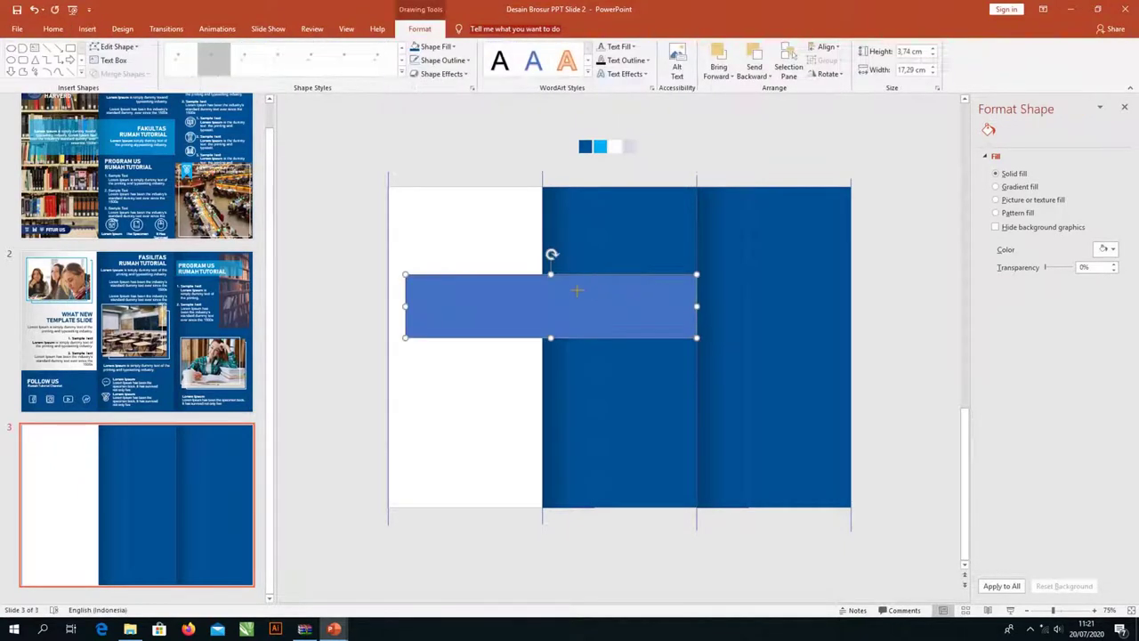
drag(541, 278, 540, 268)
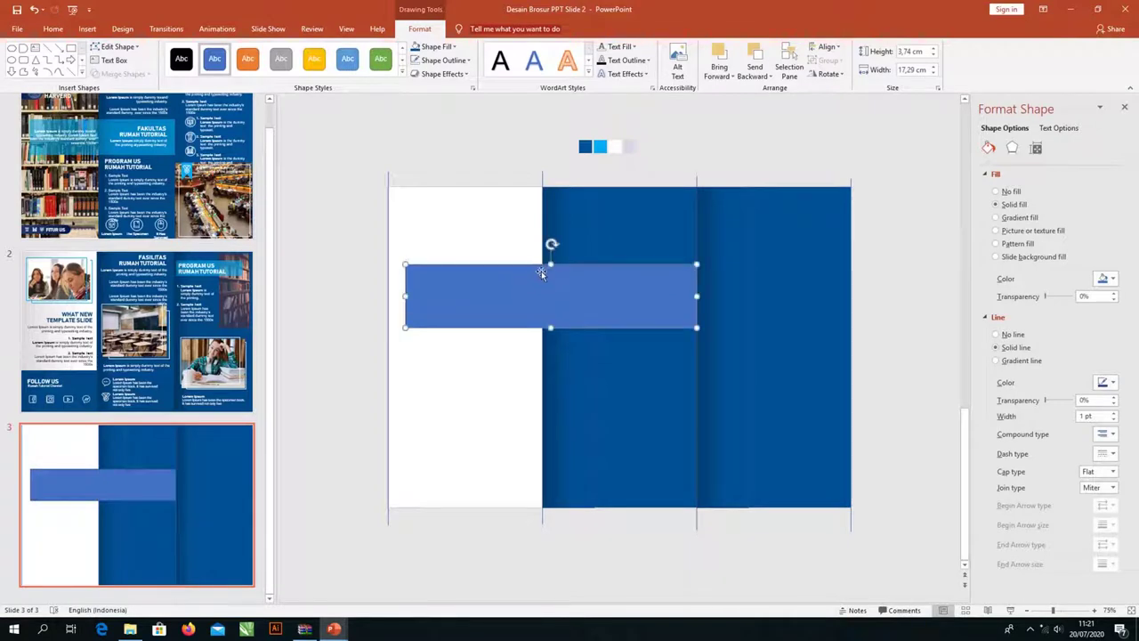
right_click(542, 287)
click(606, 258)
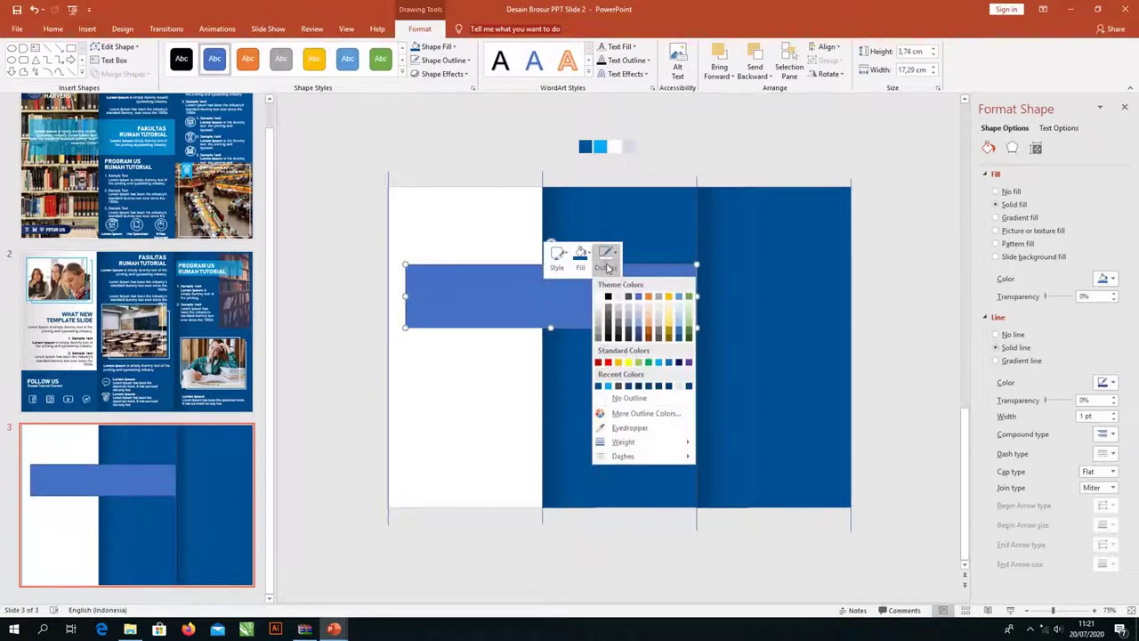
click(628, 400)
click(580, 259)
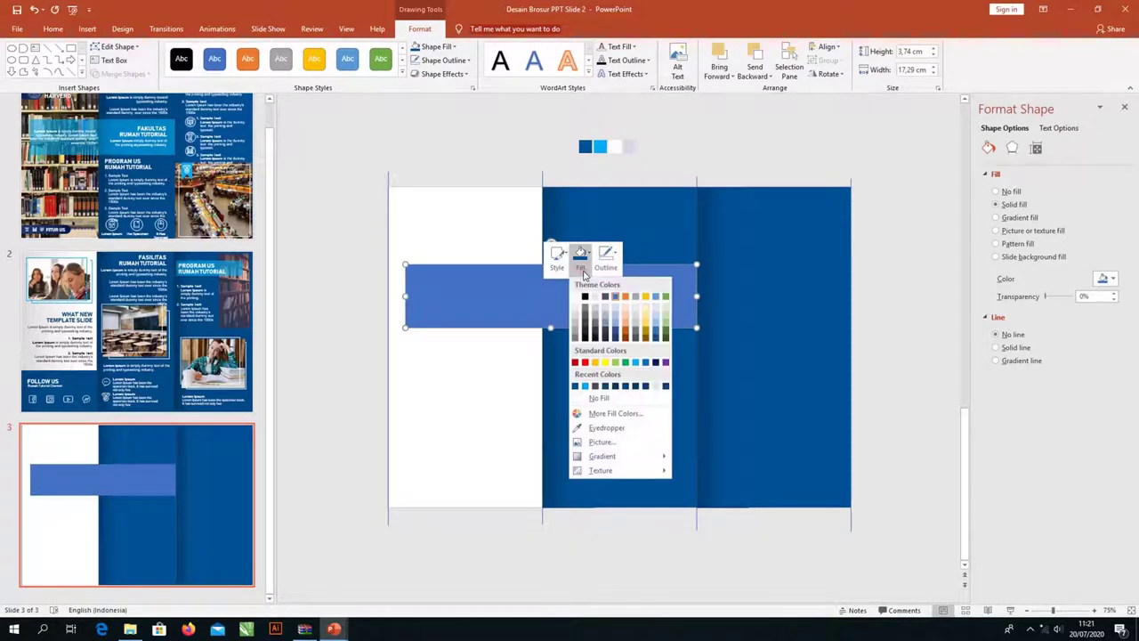
click(584, 386)
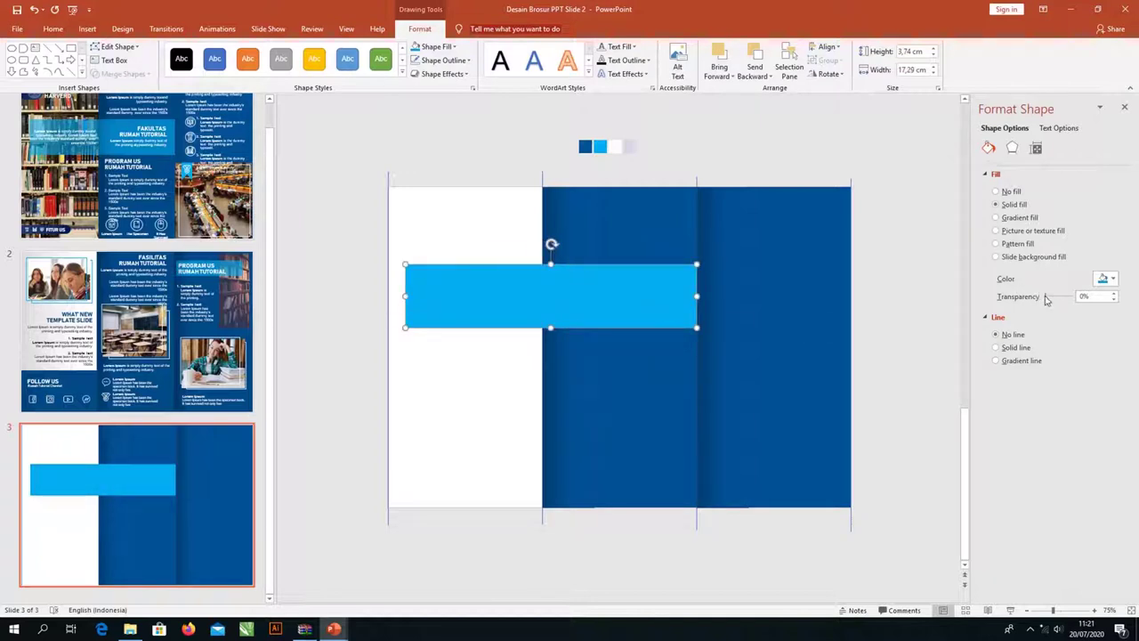
drag(1046, 300, 1060, 300)
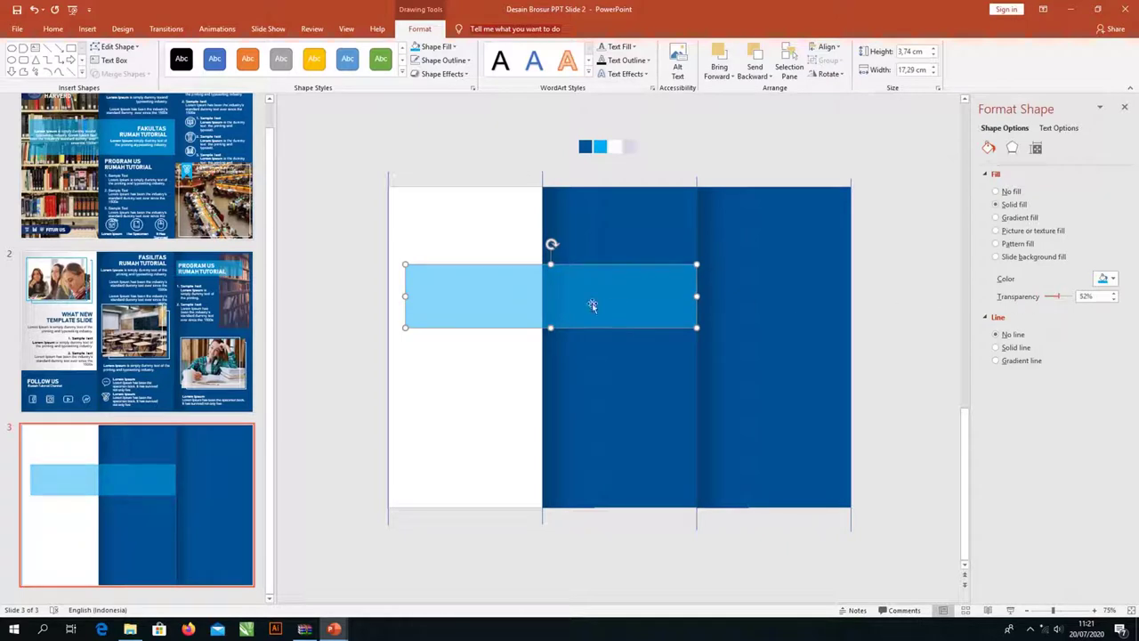
click(389, 248)
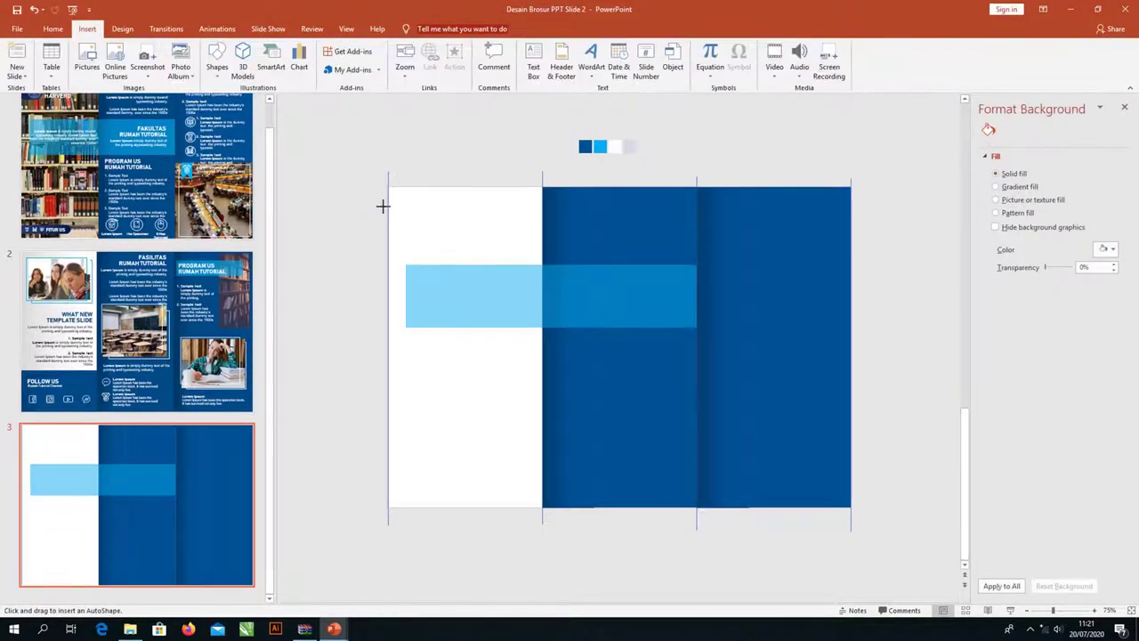
Step: Draw a fully rounded pill at top-left and a 1.46 cm-high copy near the bottom
drag(357, 197, 456, 239)
drag(346, 199, 386, 184)
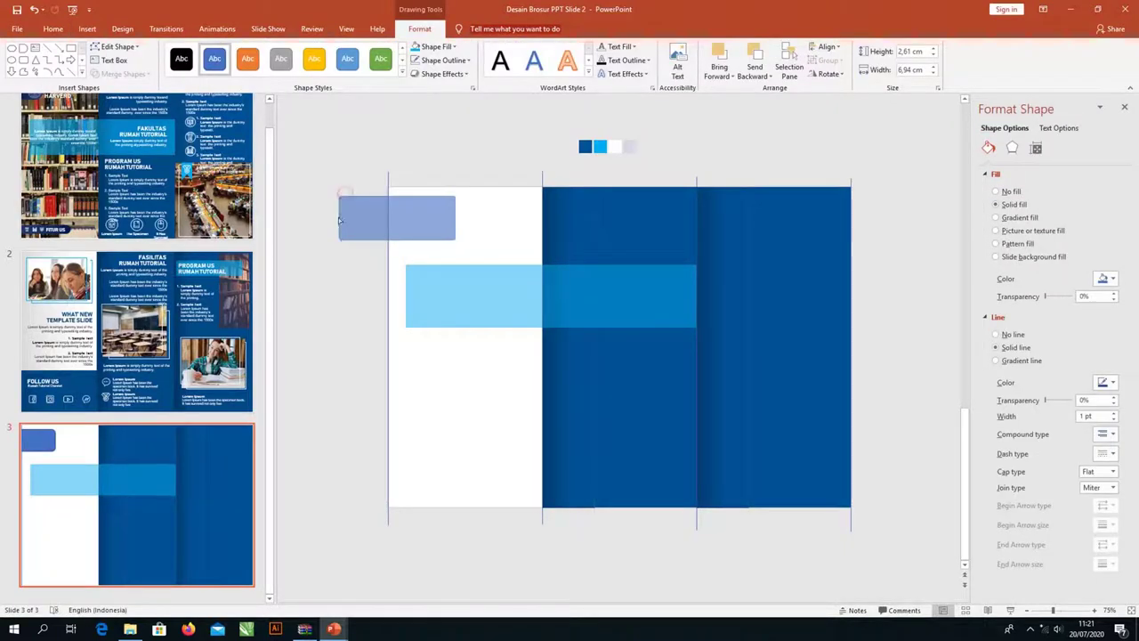
mouse_move(388, 225)
mouse_down()
mouse_move(400, 364)
mouse_move(392, 470)
mouse_move(495, 472)
mouse_up()
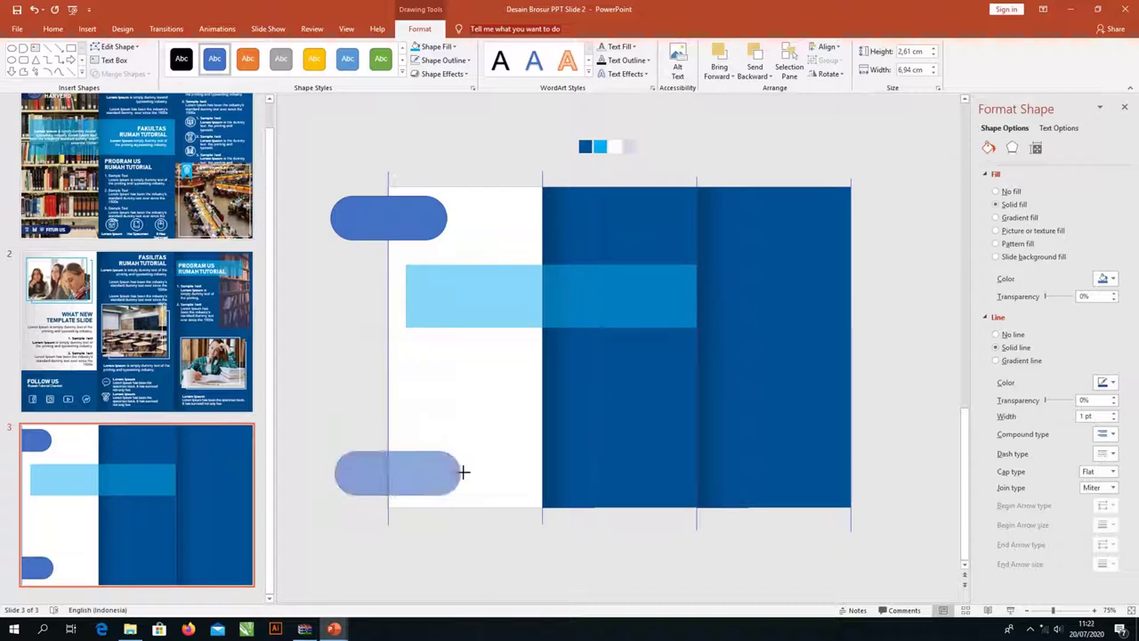
mouse_move(415, 496)
mouse_down()
mouse_move(412, 473)
mouse_move(422, 486)
mouse_move(411, 478)
mouse_up()
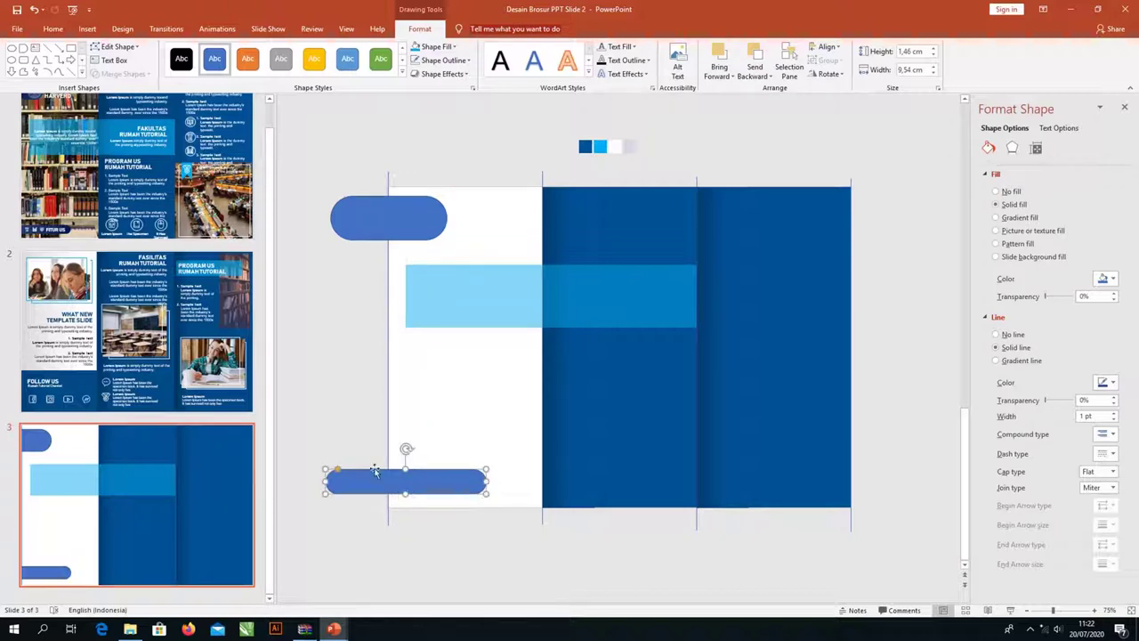
Step: Remove the lower pill's outline and fill it with the swatch's dark blue
right_click(389, 485)
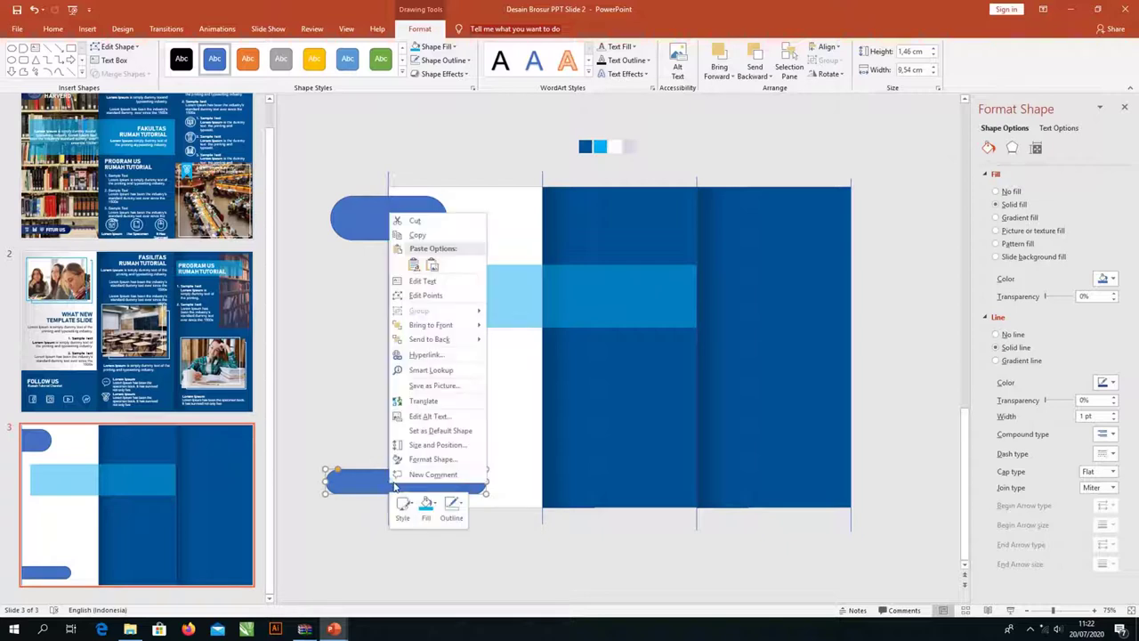
click(451, 505)
click(459, 428)
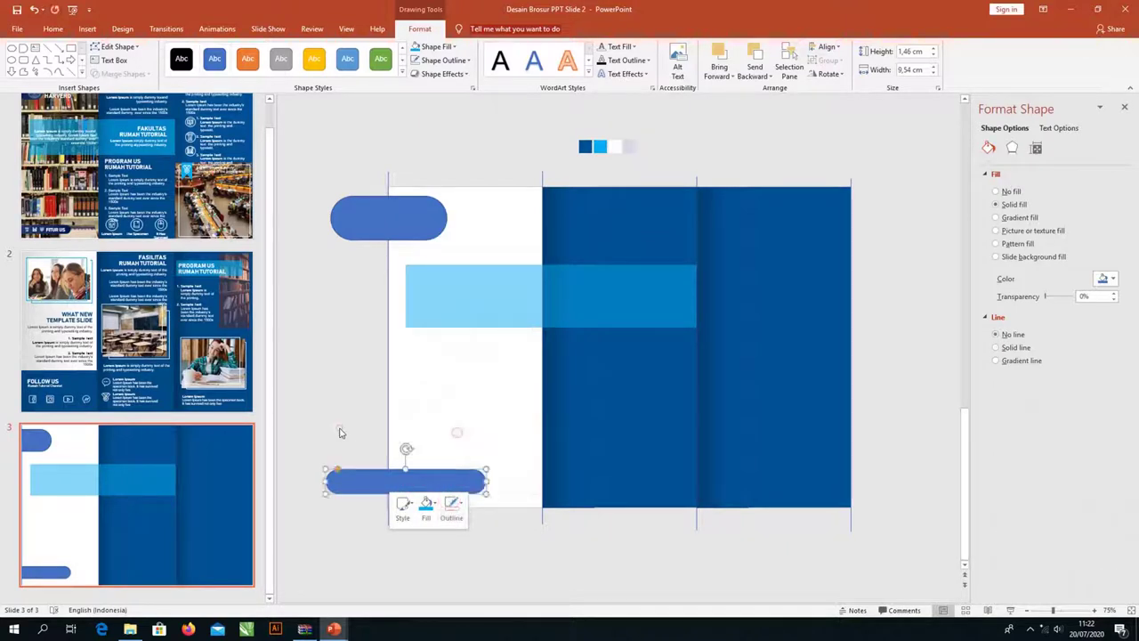
click(339, 432)
click(374, 479)
right_click(382, 487)
click(409, 510)
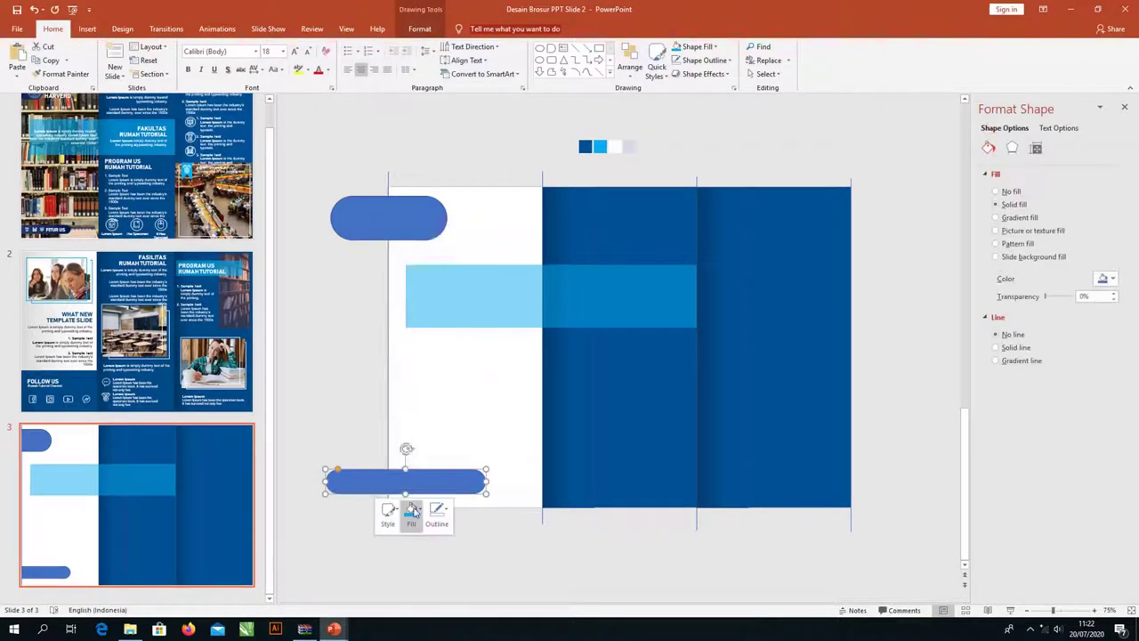
click(416, 408)
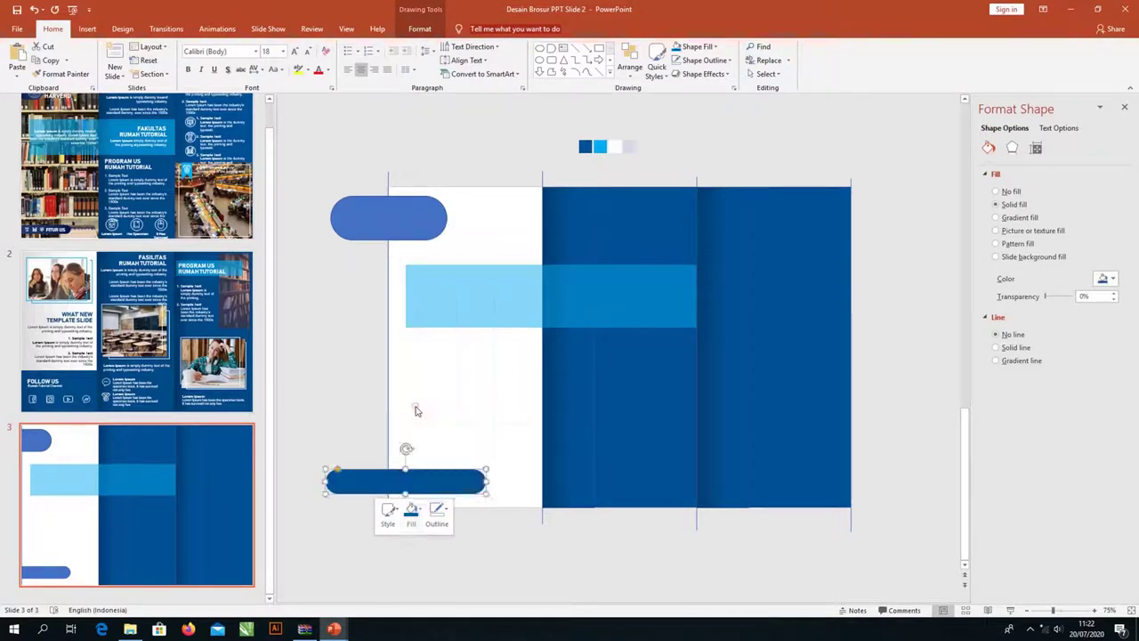
click(405, 522)
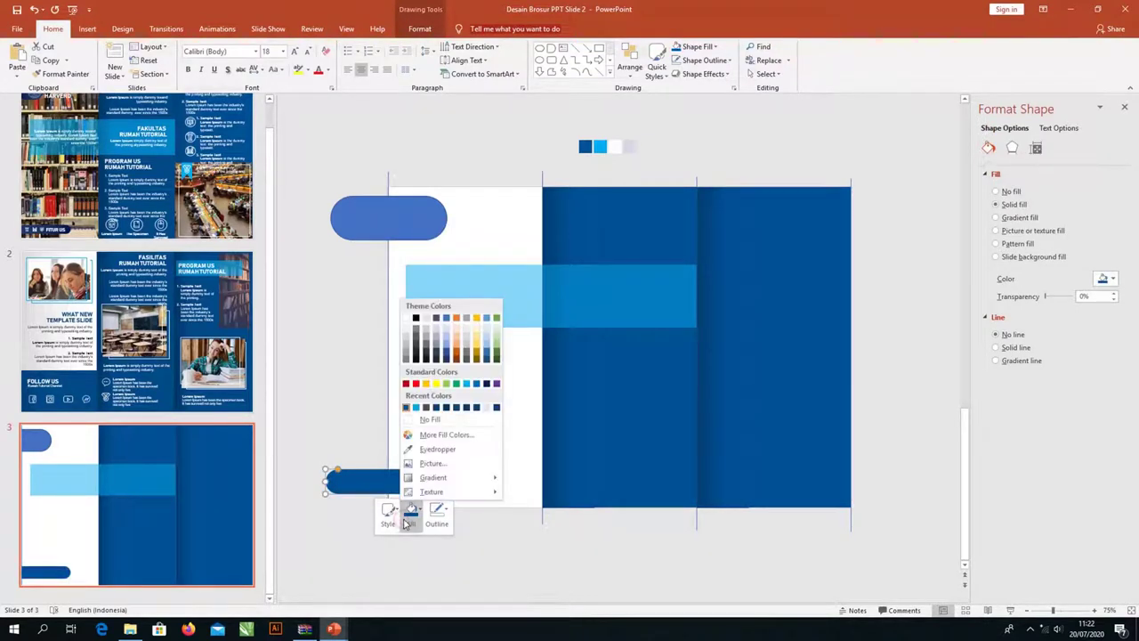
click(437, 448)
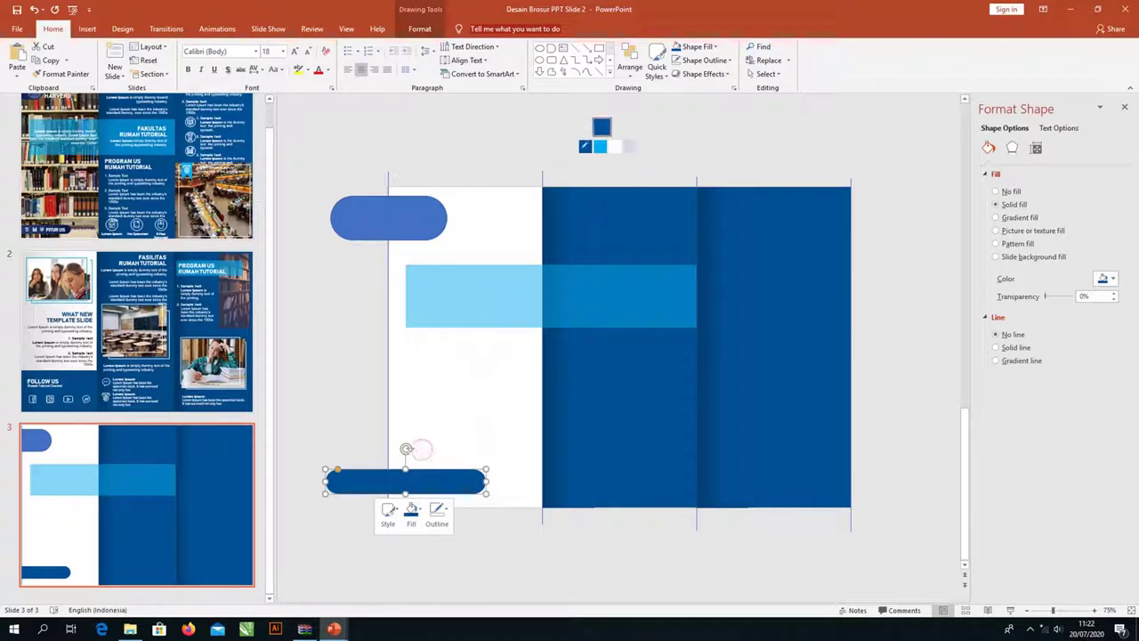
Step: Fill the upper pill with the same dark blue
click(419, 216)
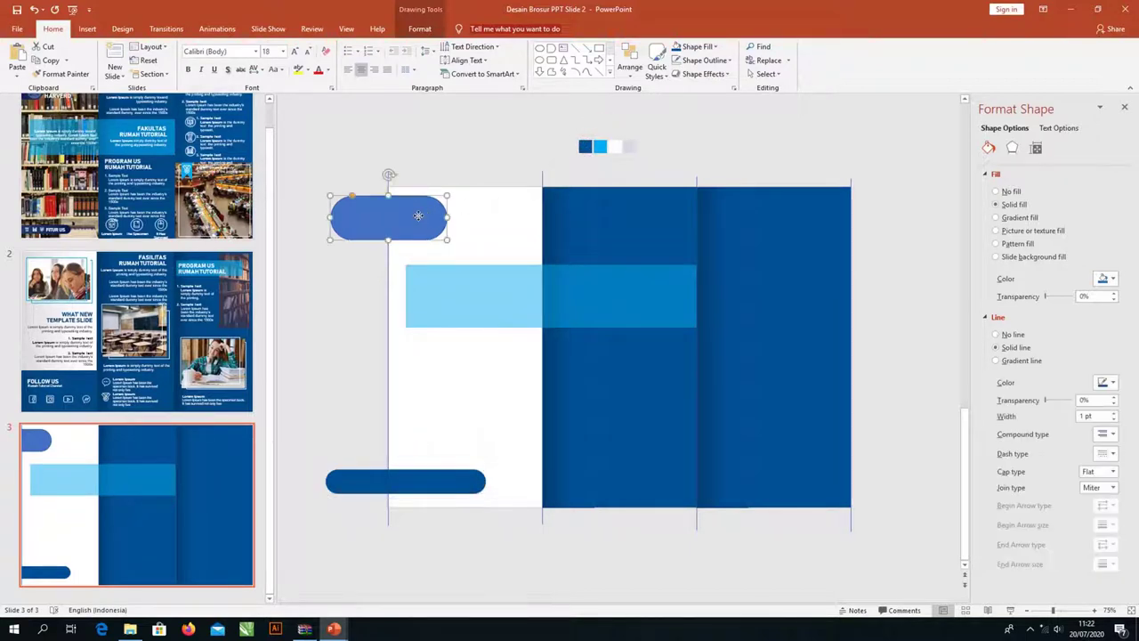
right_click(418, 215)
click(456, 183)
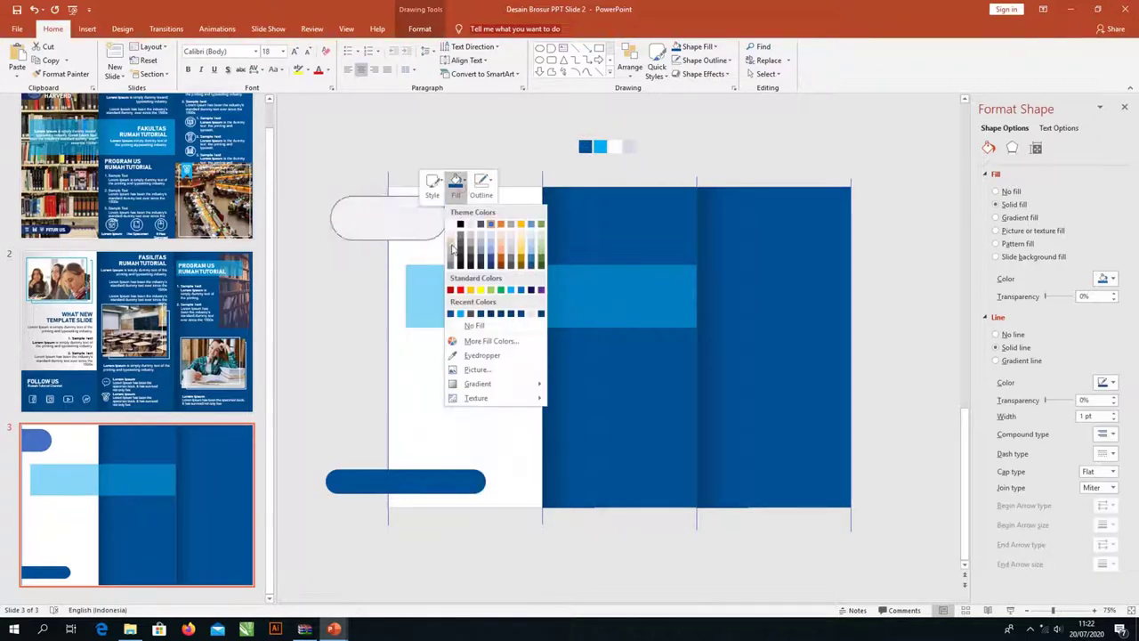
click(451, 313)
click(329, 315)
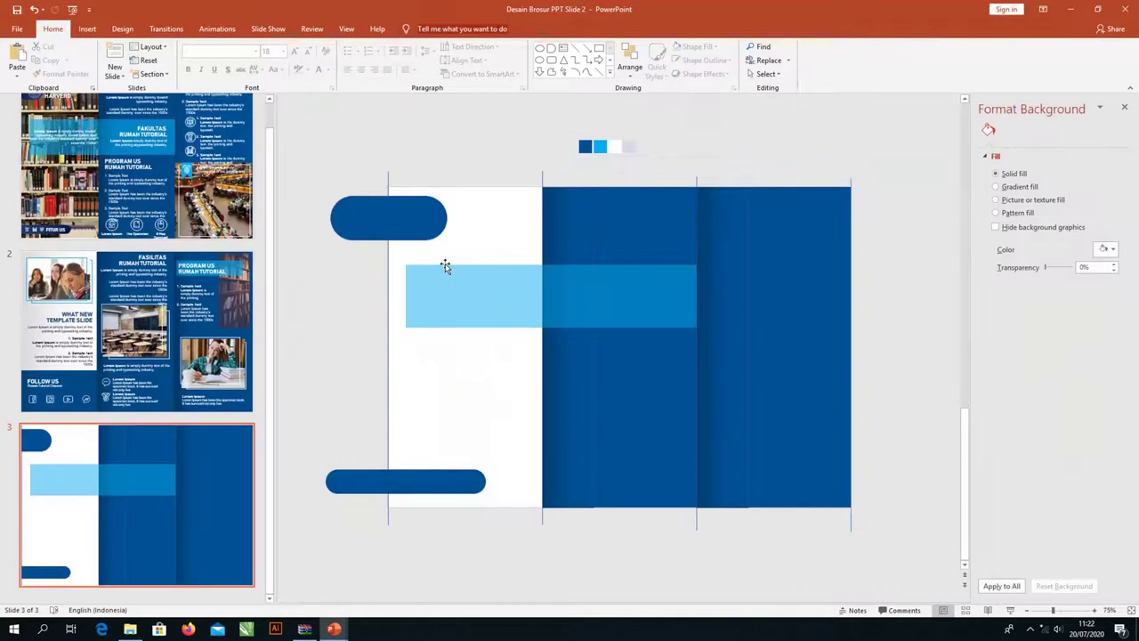
Step: Paste the bookshelf photo and align it to the slide's left edge
key(ctrl+v)
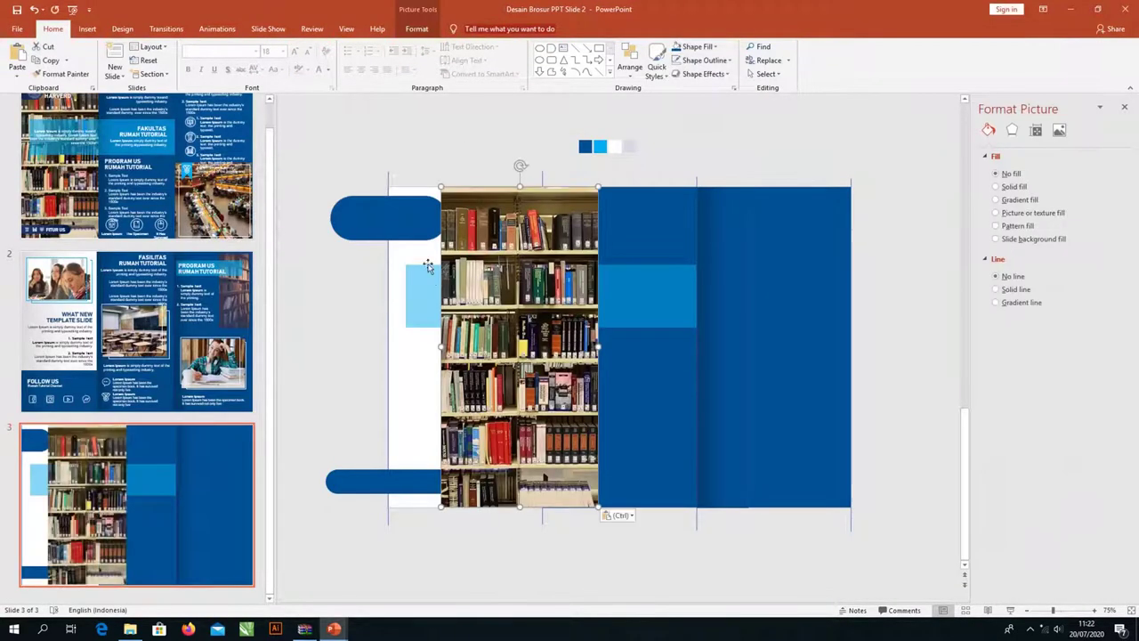
click(630, 64)
mouse_move(657, 230)
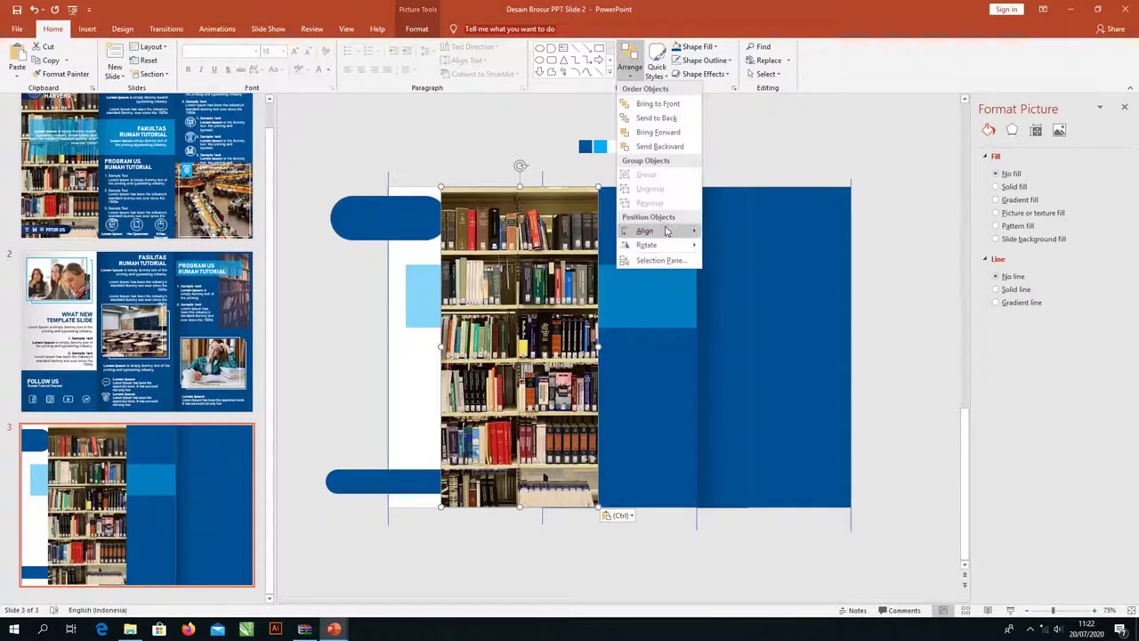
click(726, 232)
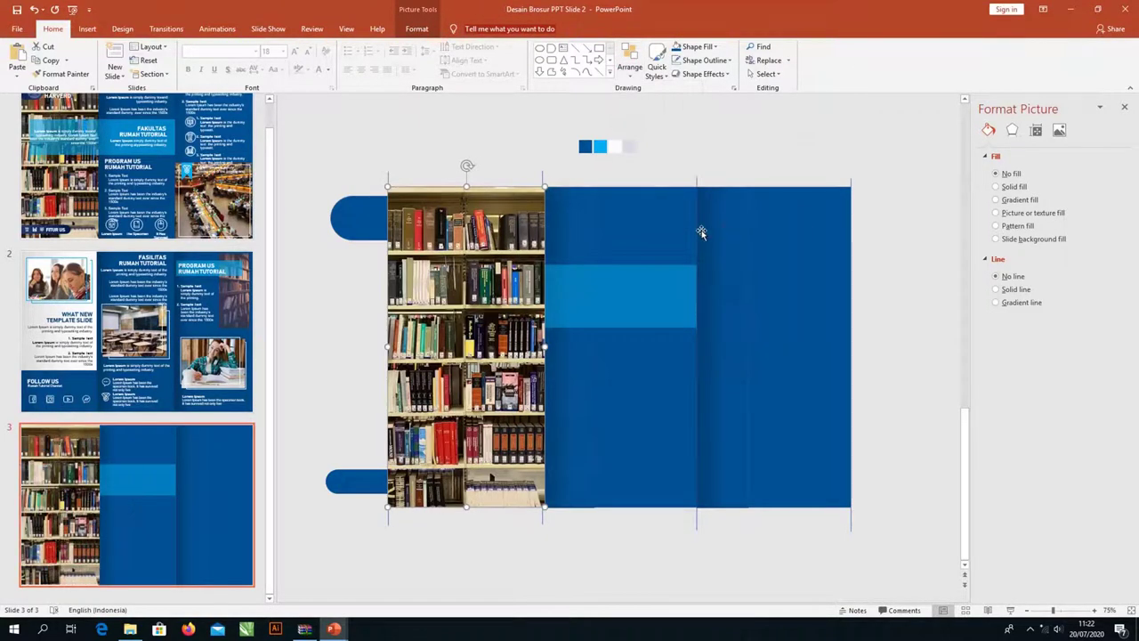
right_click(459, 241)
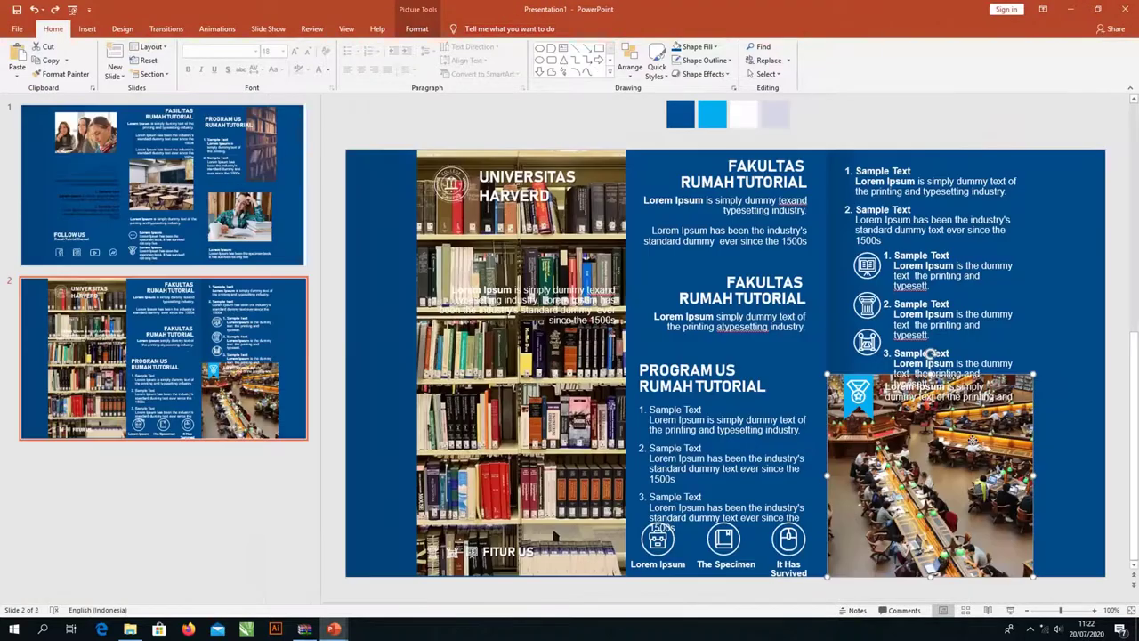
Step: Paste the library photo aligned right, and place the round logo on the top pill
key(alt+Tab)
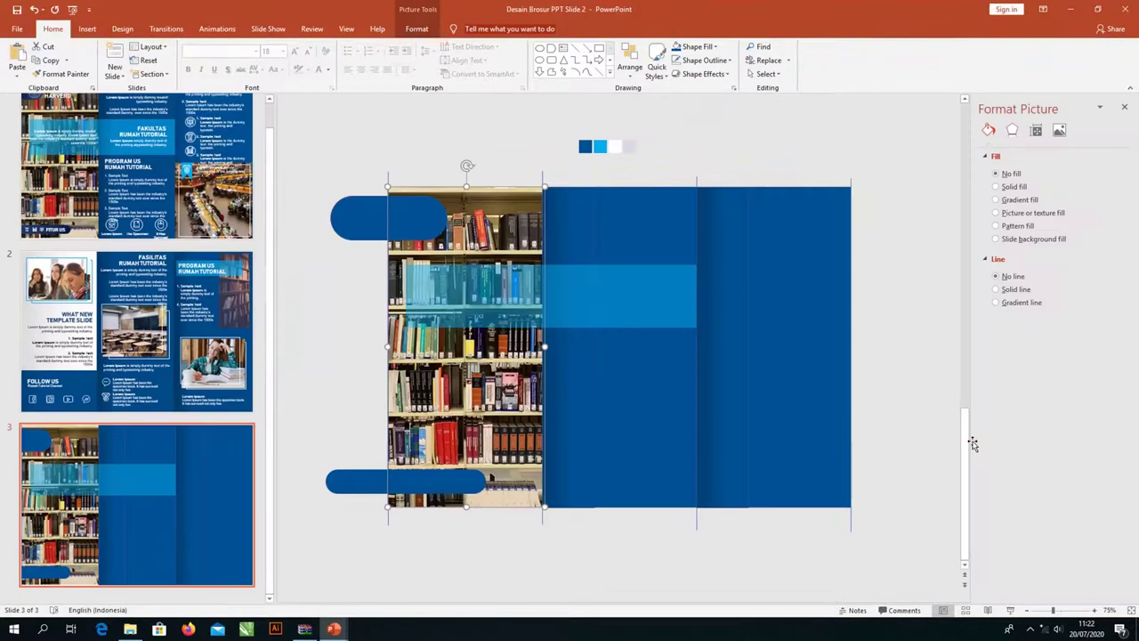
key(ctrl+v)
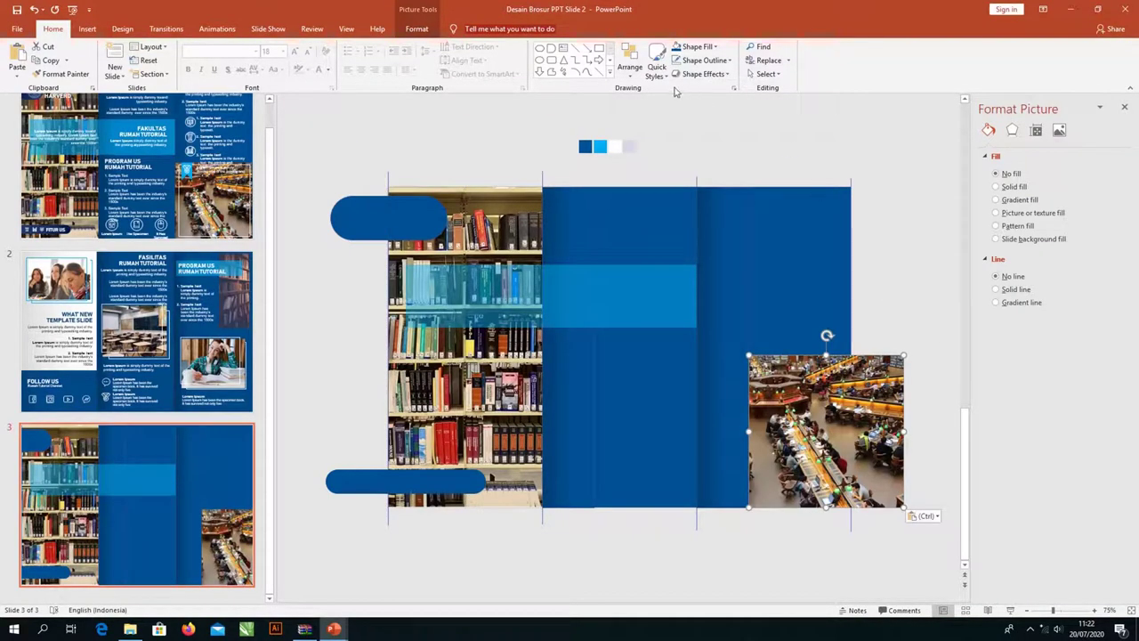
click(629, 67)
mouse_move(644, 231)
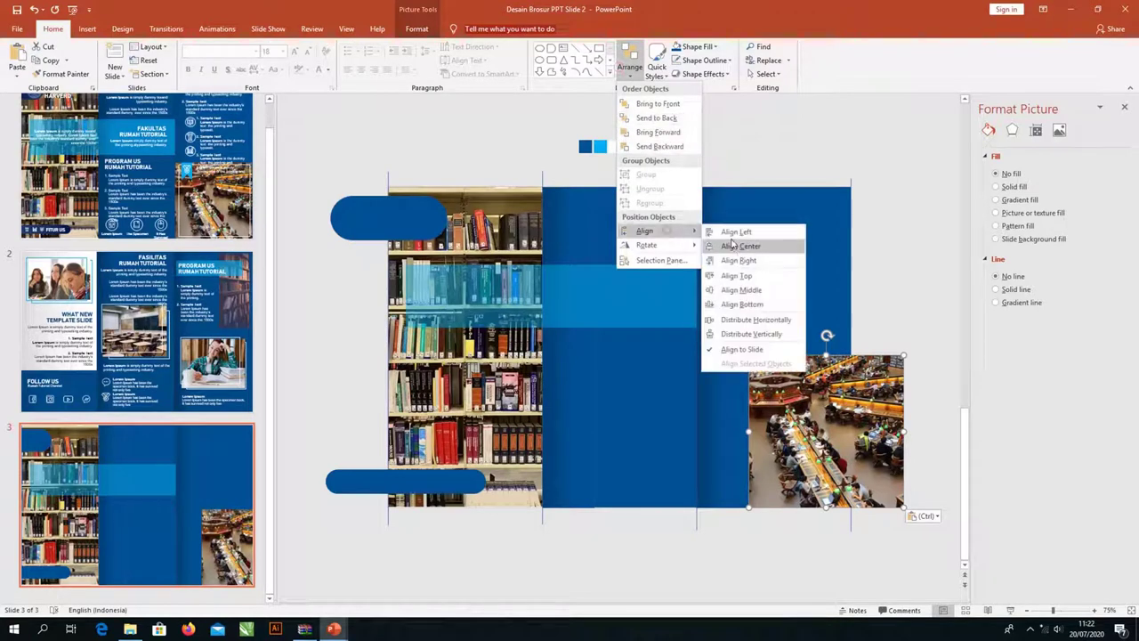
click(745, 260)
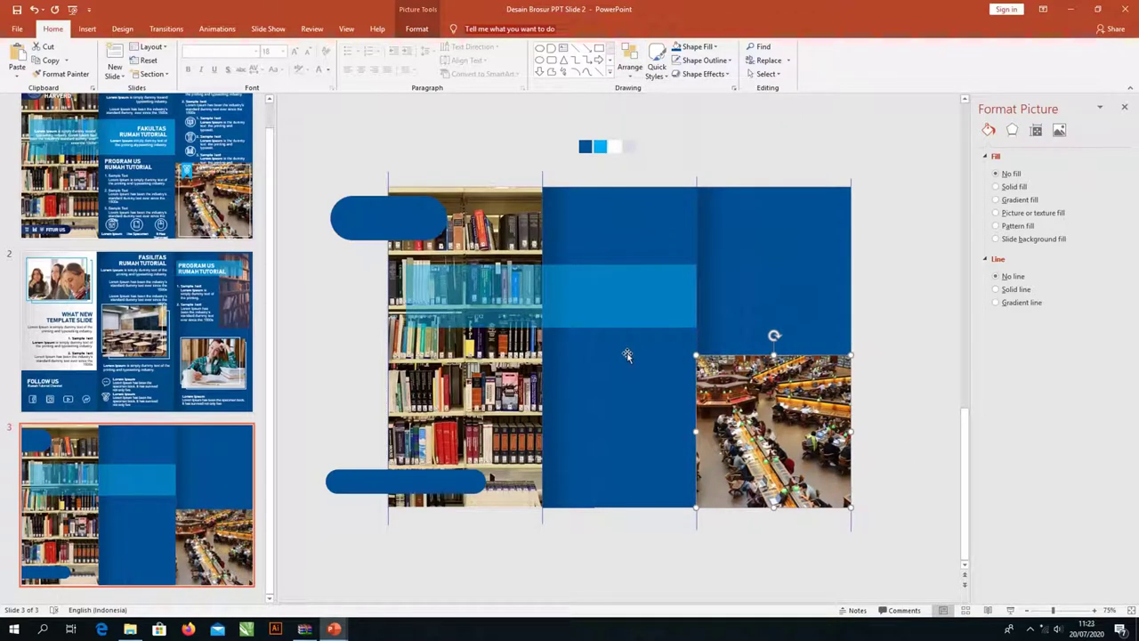
key(ctrl+v)
drag(470, 219, 426, 221)
Step: Align the logo to the top pill and place the UNIVERSITAS HARVERD title beside it at 20 pt
shift+click(356, 215)
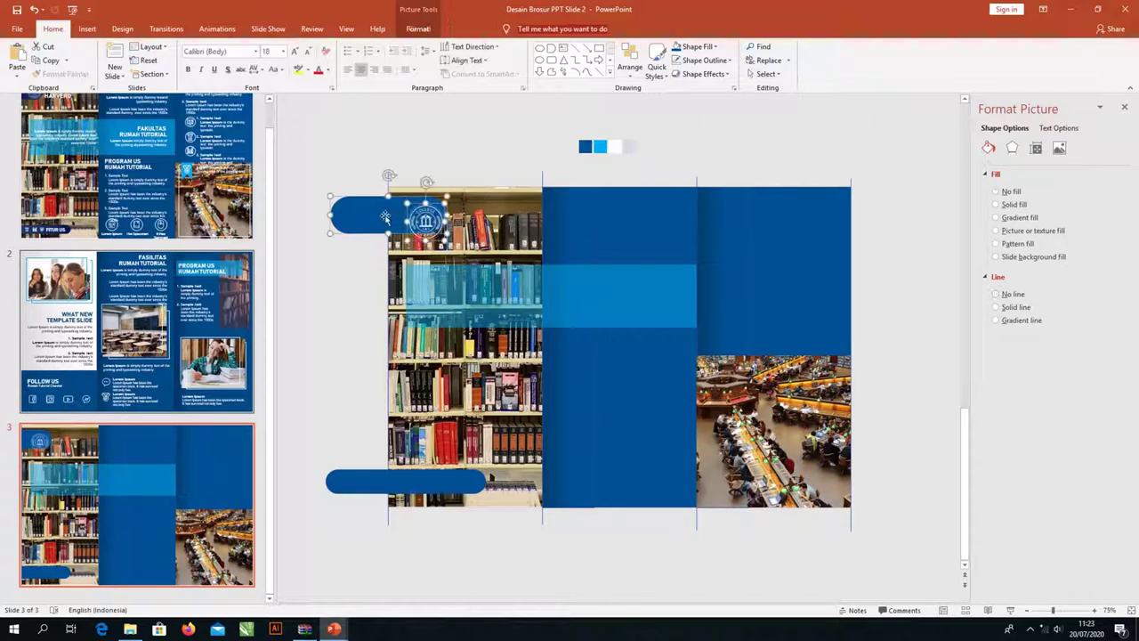
click(630, 64)
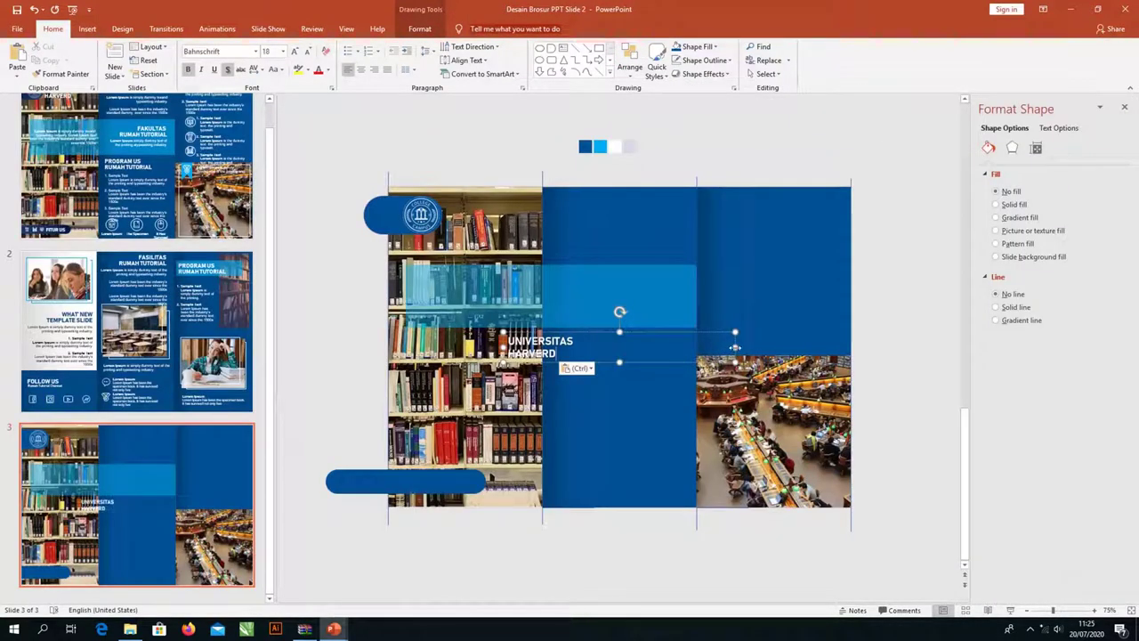
mouse_move(618, 310)
mouse_down()
mouse_move(543, 346)
mouse_move(595, 347)
mouse_up()
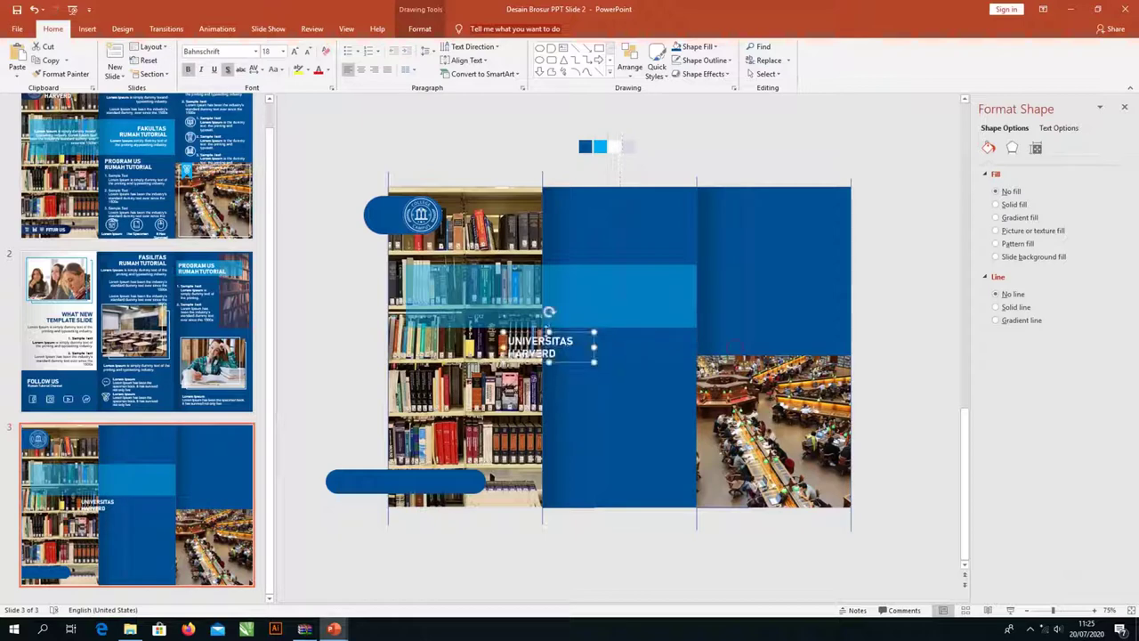
drag(518, 259, 493, 188)
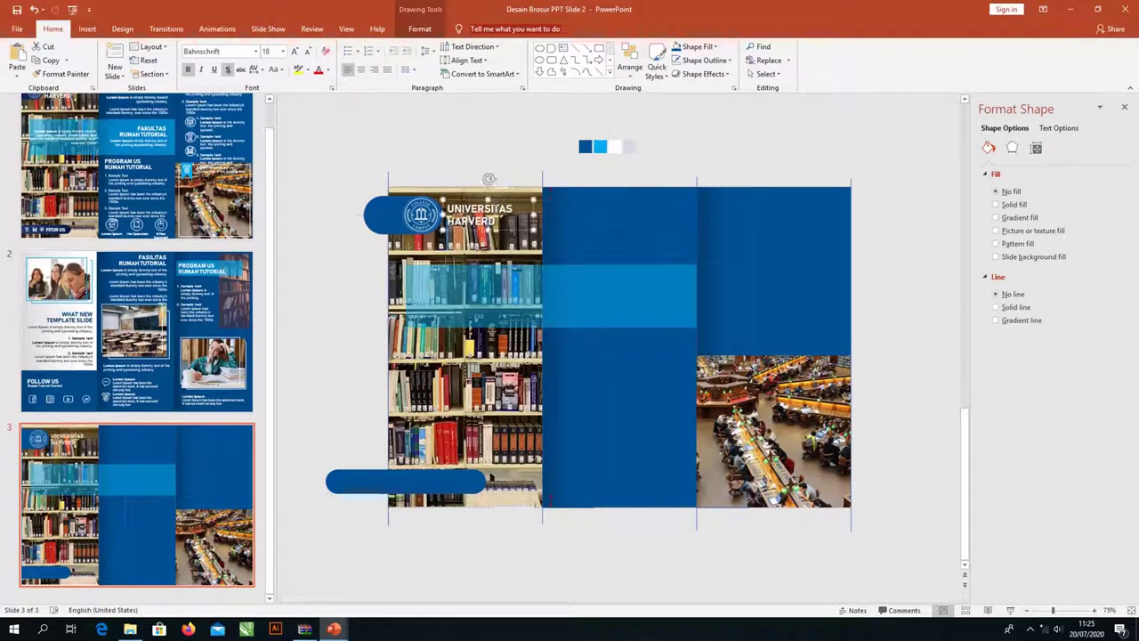
key(ctrl+shift+period)
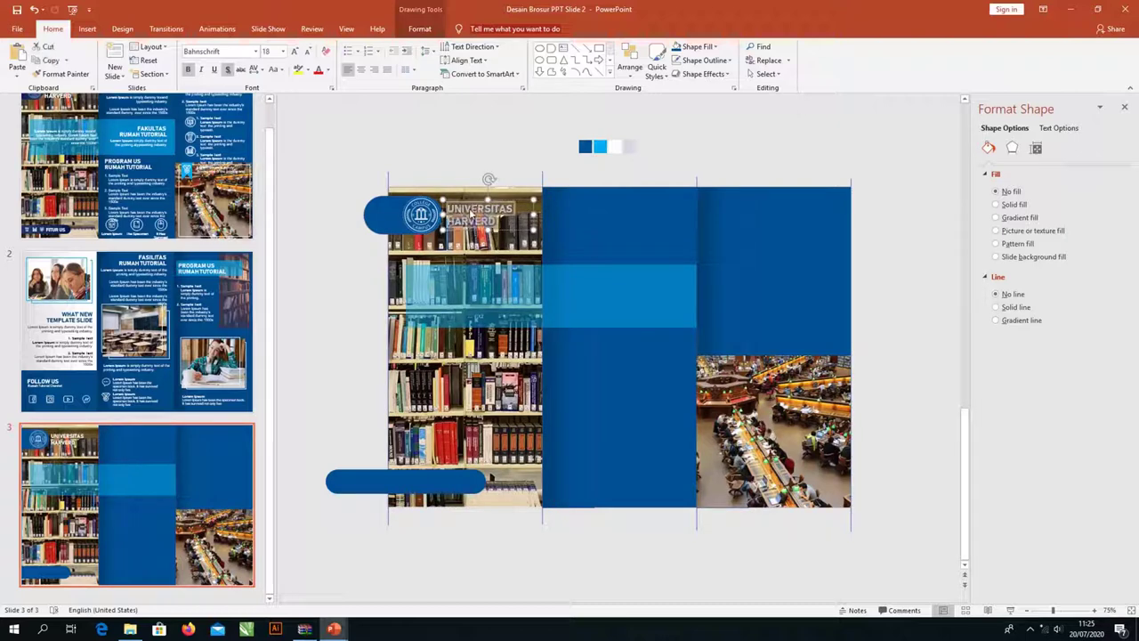
Step: Centre the logo and title vertically with Align Middle
shift+click(421, 215)
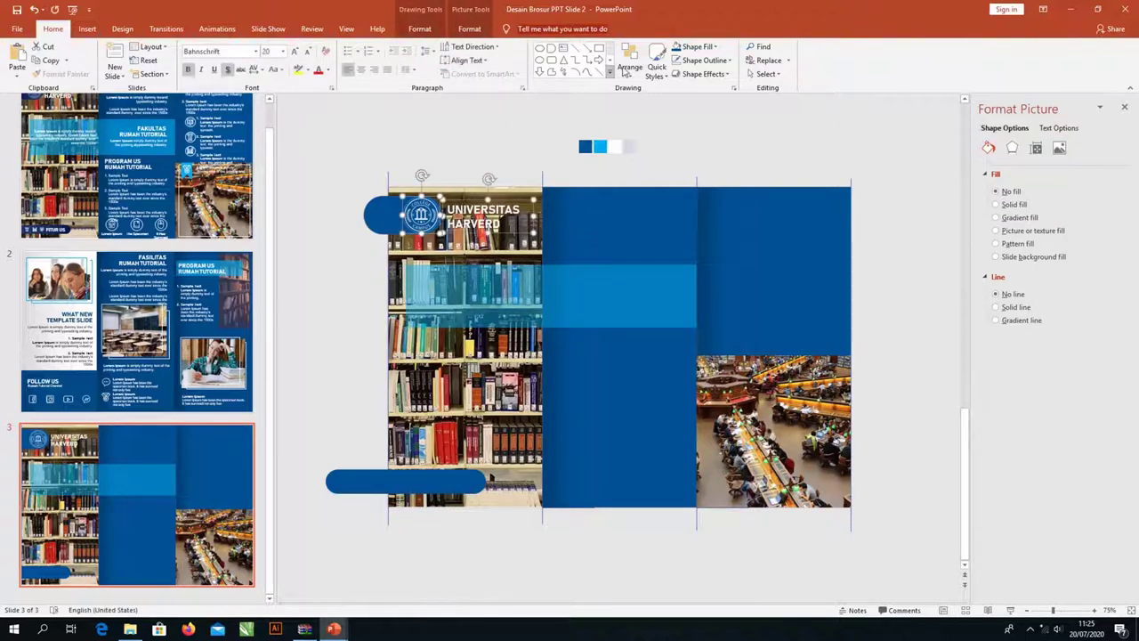
click(628, 67)
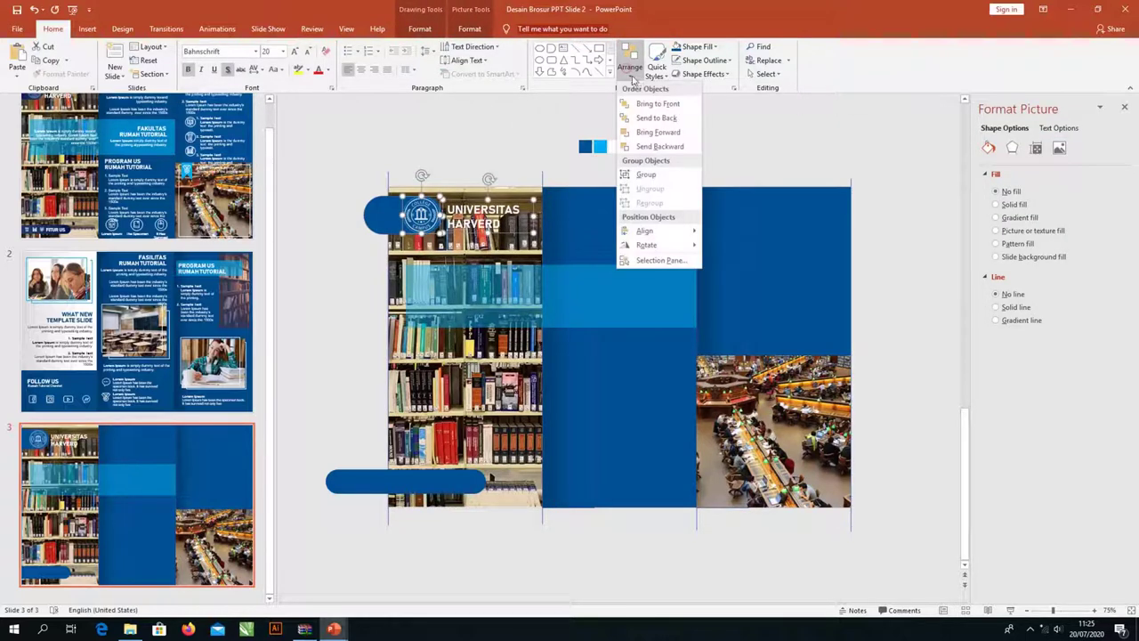
click(658, 230)
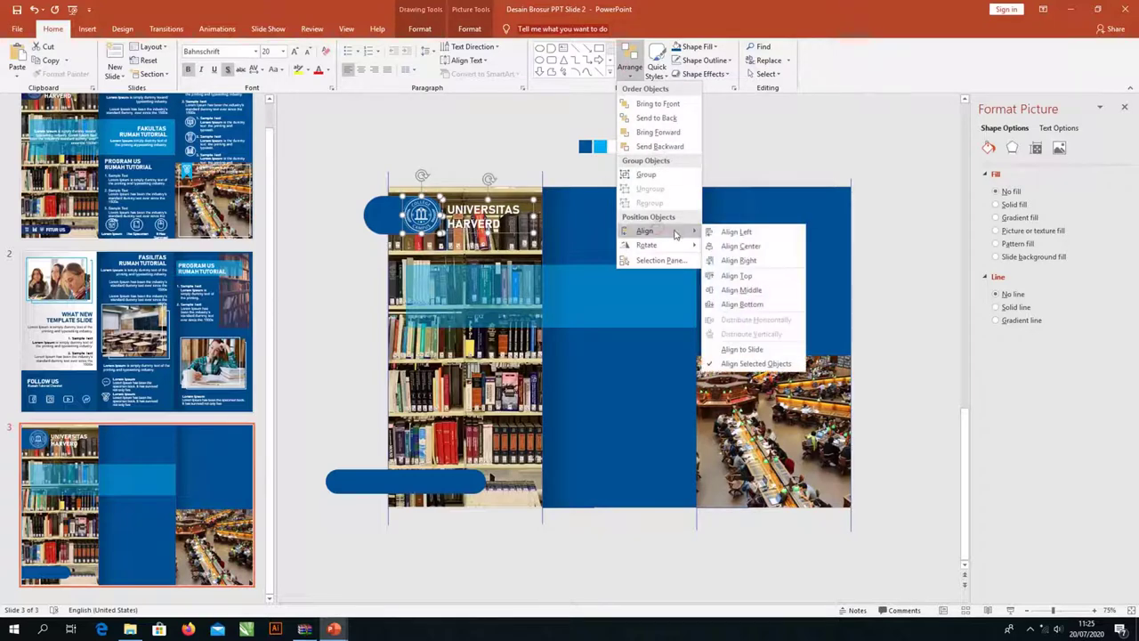
click(739, 289)
click(216, 67)
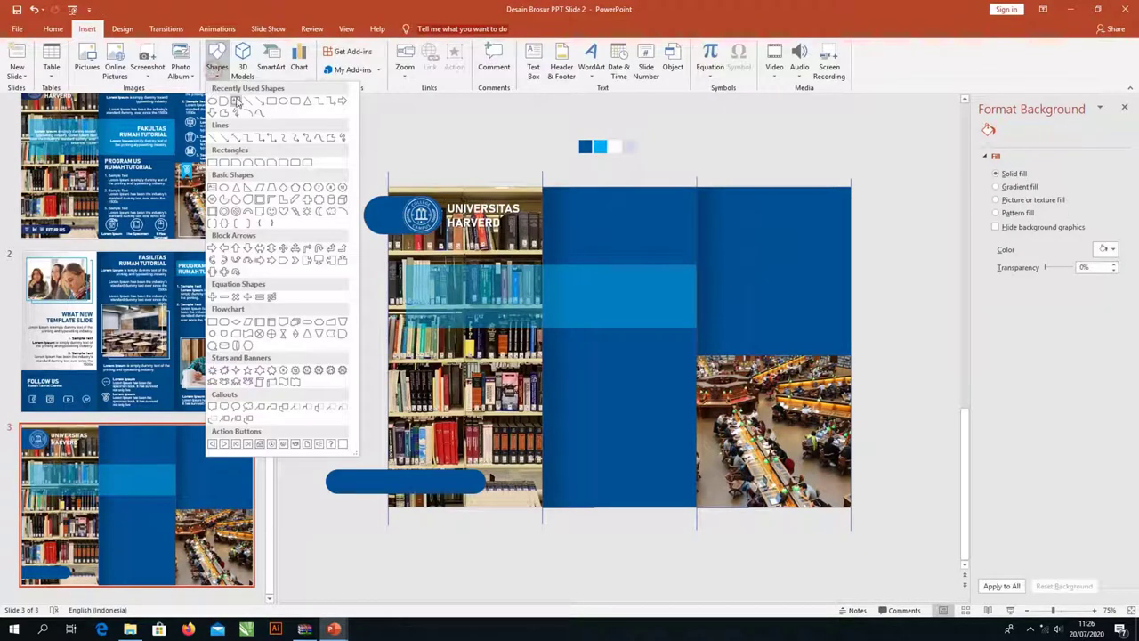
Step: Add a text box over the bookshelf photo with the Lorem Ipsum paragraph
click(236, 102)
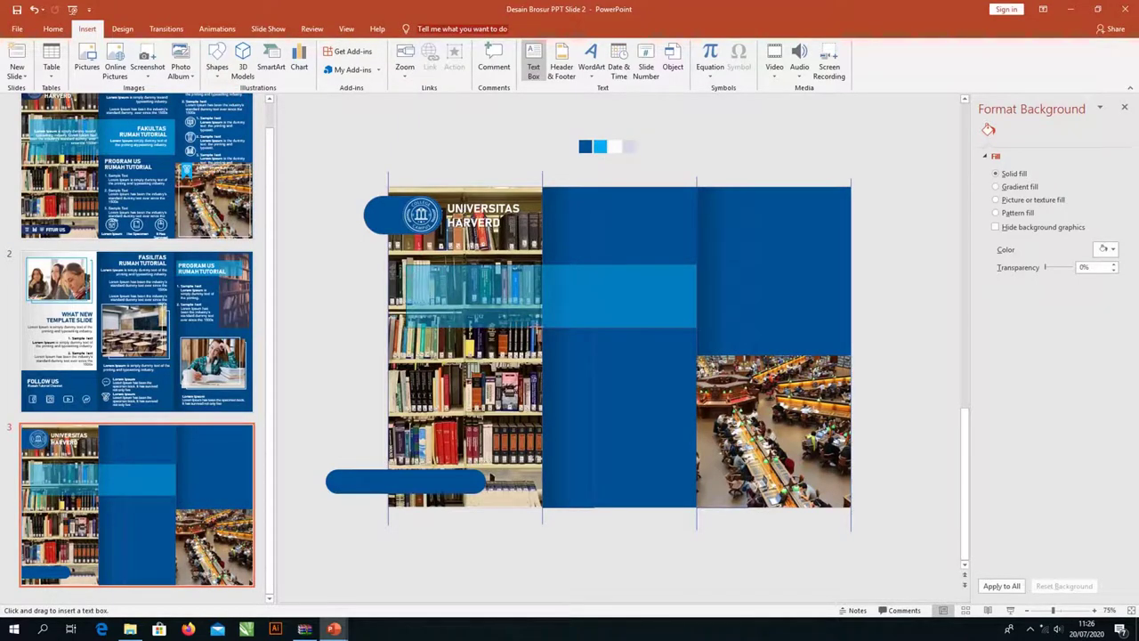
drag(398, 265, 540, 328)
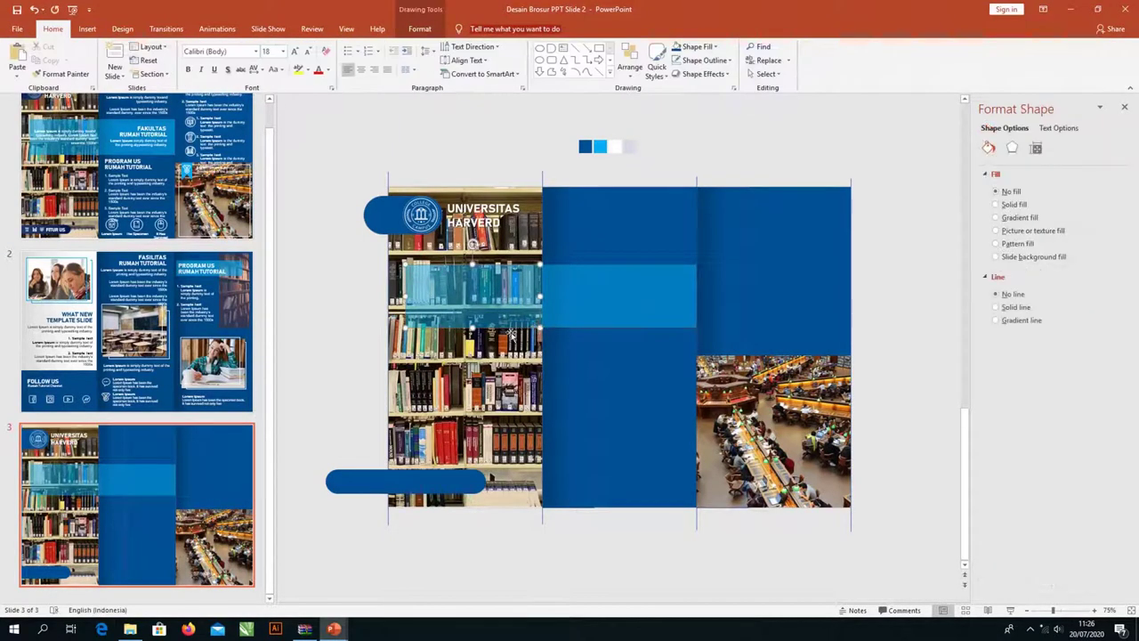
key(alt+Tab)
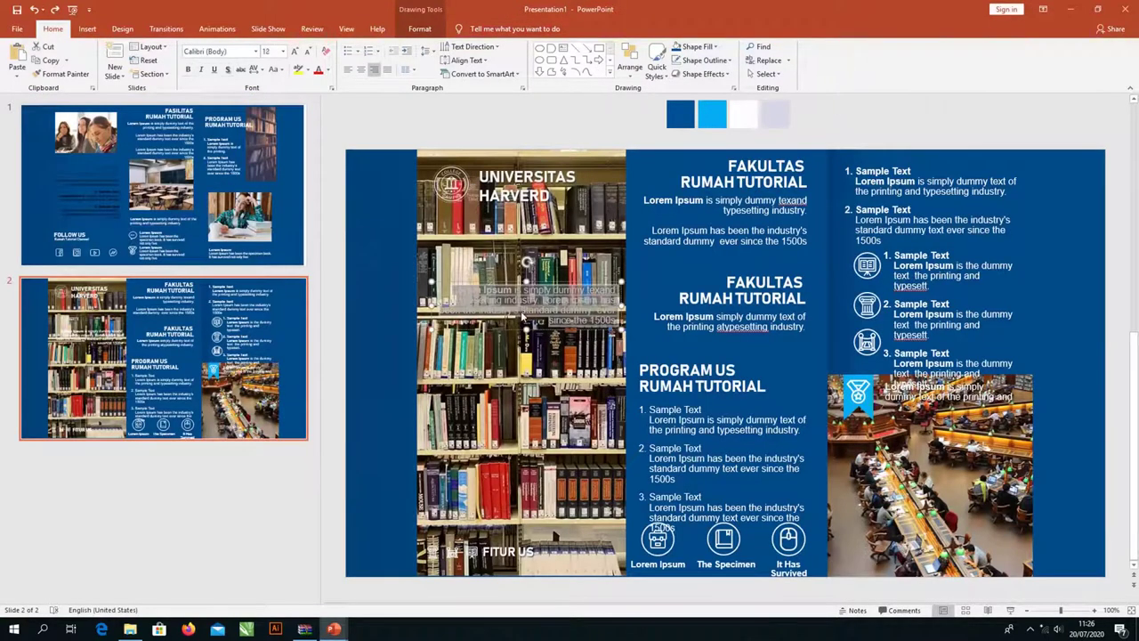
key(alt+Tab)
key(ctrl+v)
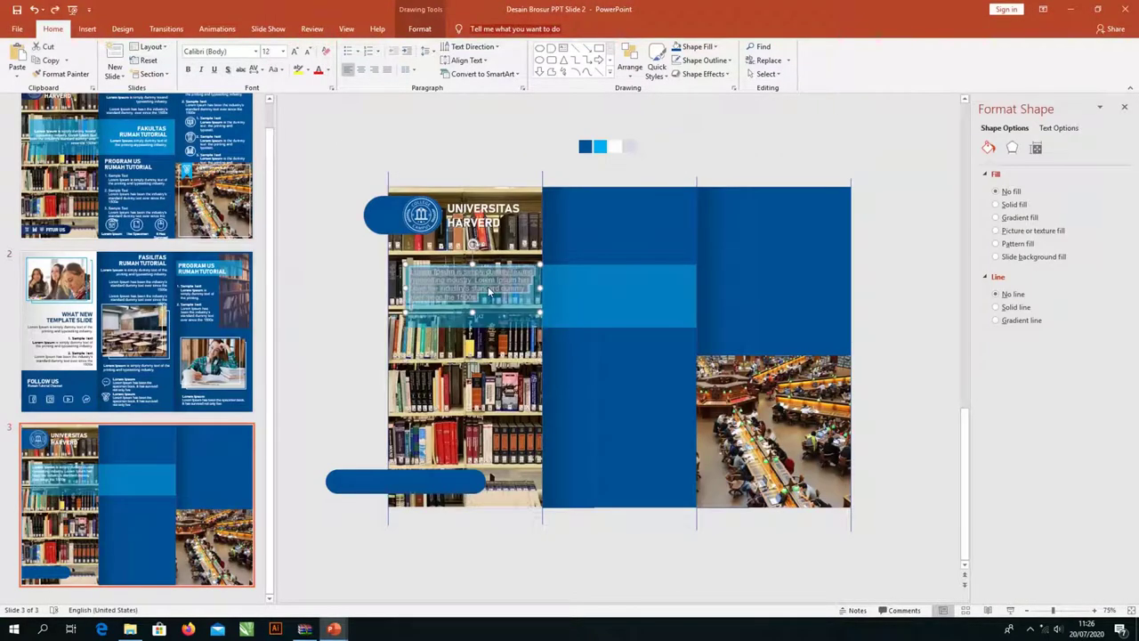
key(Escape)
key(Escape)
ctrl+scroll(545, 289, up, 3)
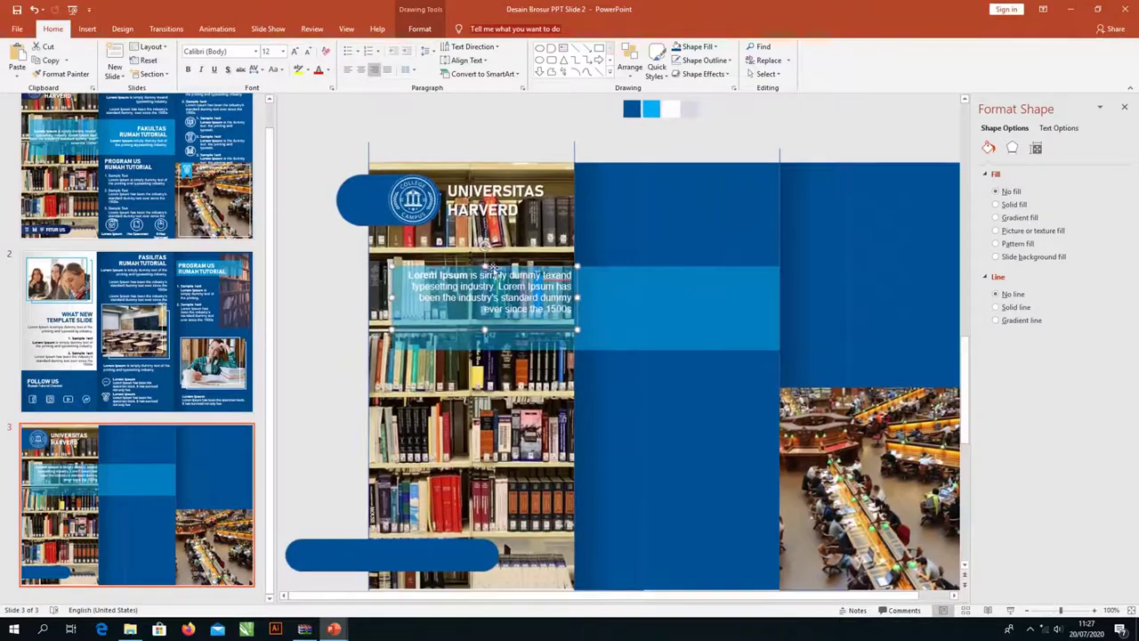
Step: Label the bottom bar FITUR US and place a FAKULTAS RUMAH TUTORIAL heading in the middle panel
click(89, 29)
click(418, 543)
key(alt+Tab)
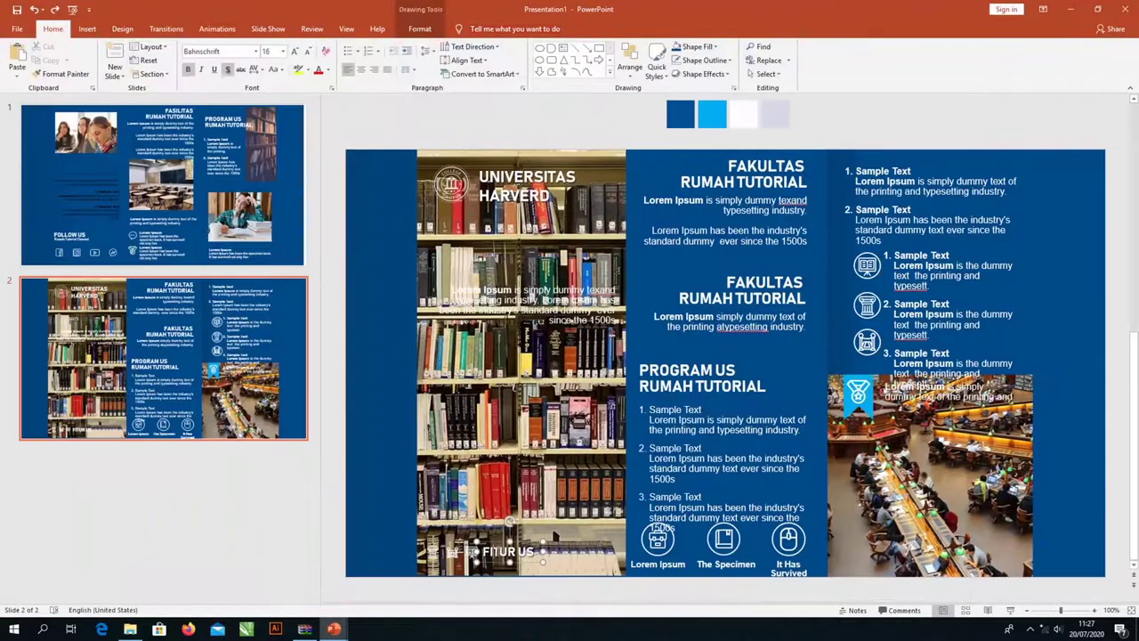
key(alt+Tab)
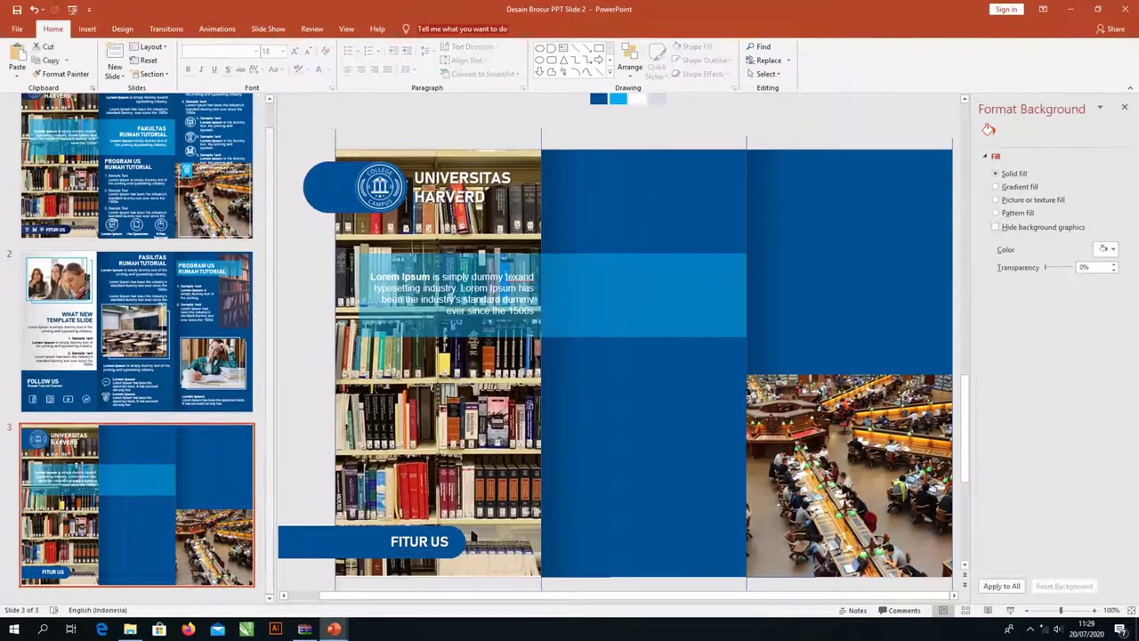
drag(482, 171, 676, 183)
click(630, 67)
Step: Paste the Lorem Ipsum text under the FAKULTAS RUMAH TUTORIAL heading and right-align it
click(755, 244)
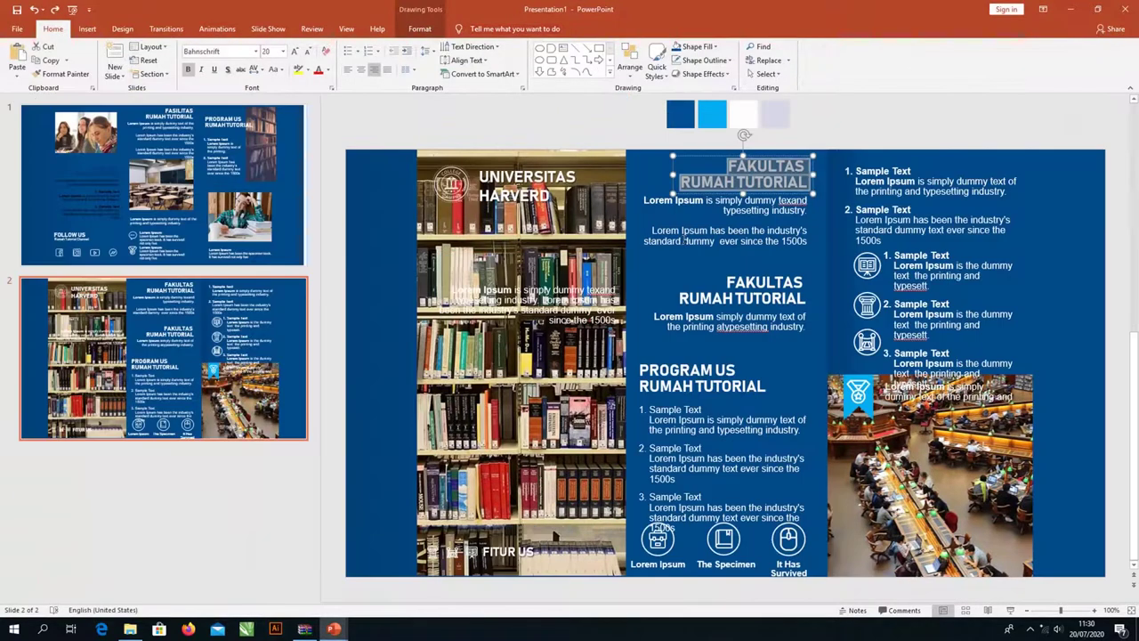
key(ctrl+a)
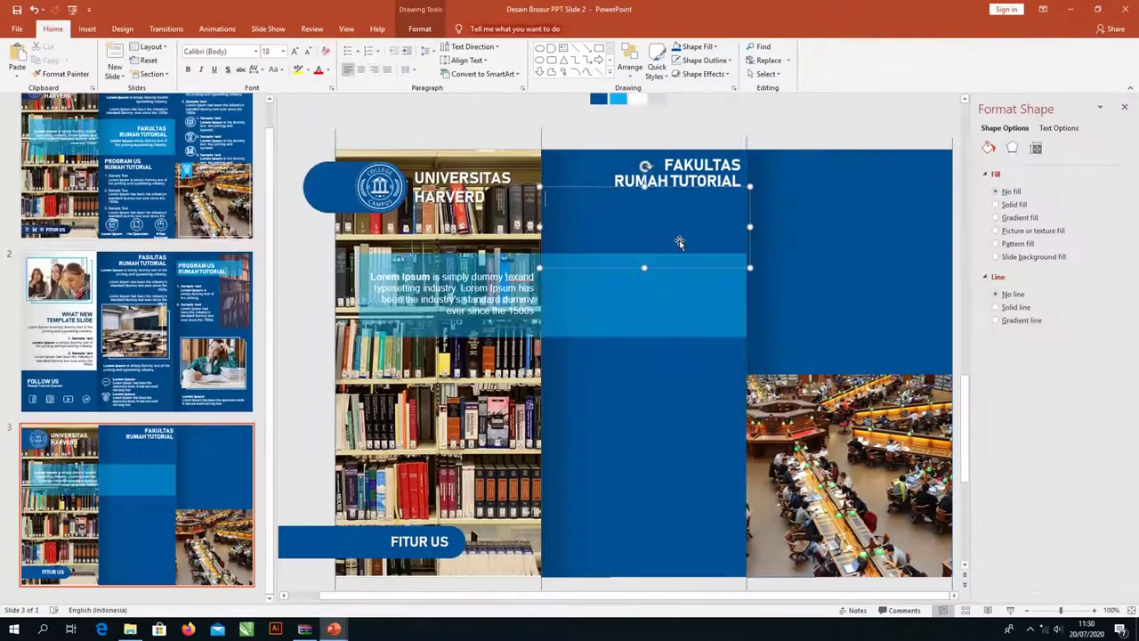
text(Lorem Ipsum is simply dummy texand typesetting industry.  Lorem Ipsum has been the industry's standard dummy ever since the 1500s)
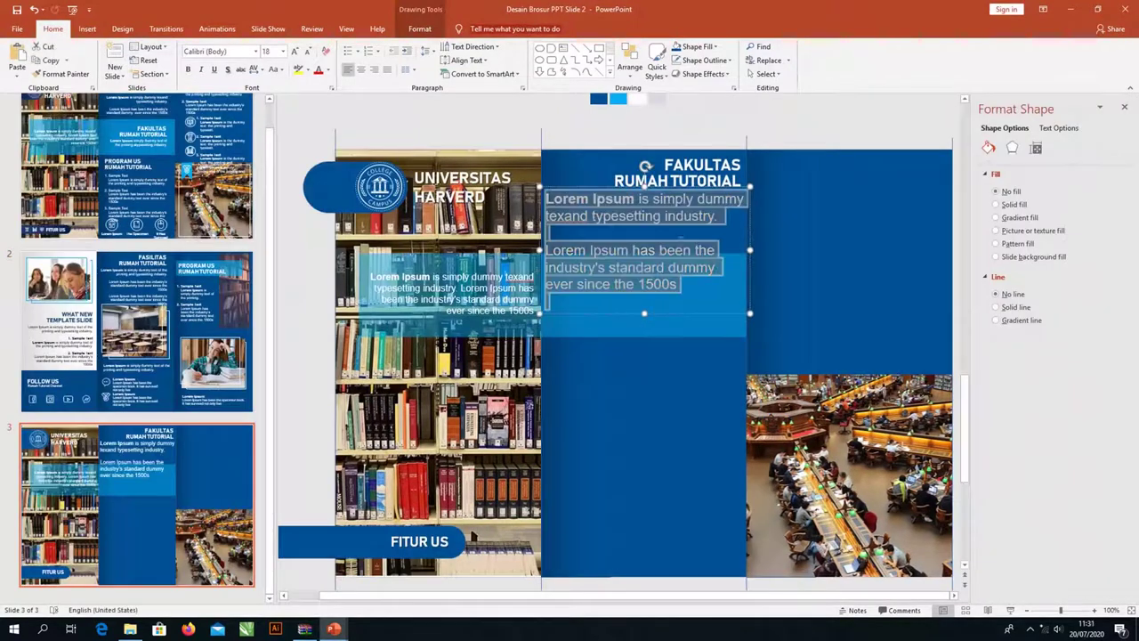
click(374, 70)
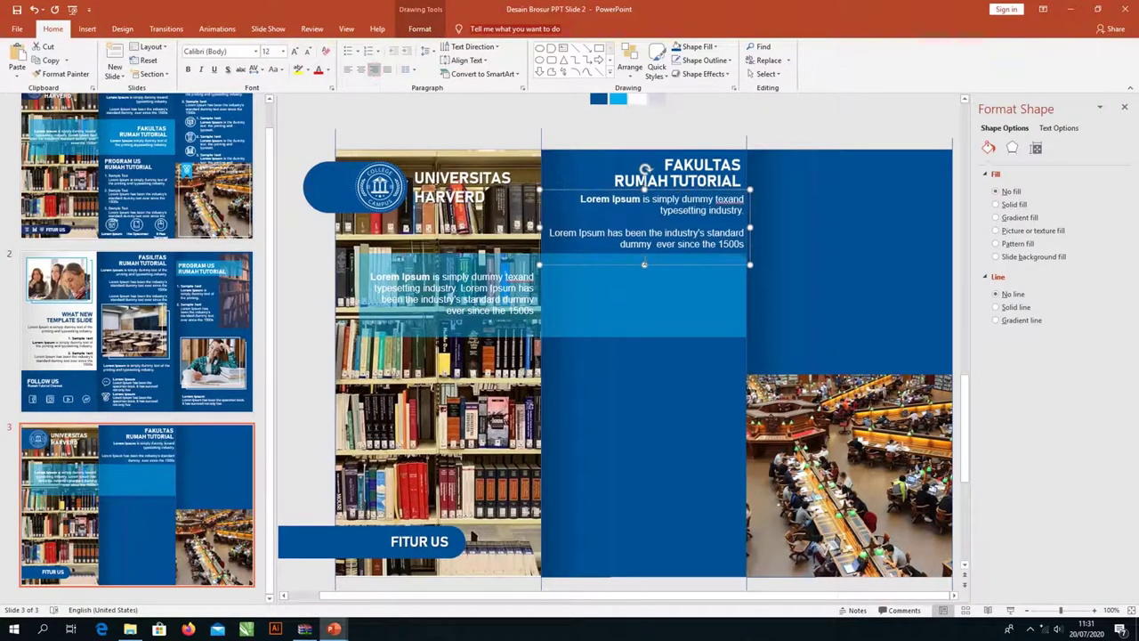
Step: Copy the heading and paragraph lower in the middle panel to form a second block
click(677, 171)
drag(695, 152, 695, 252)
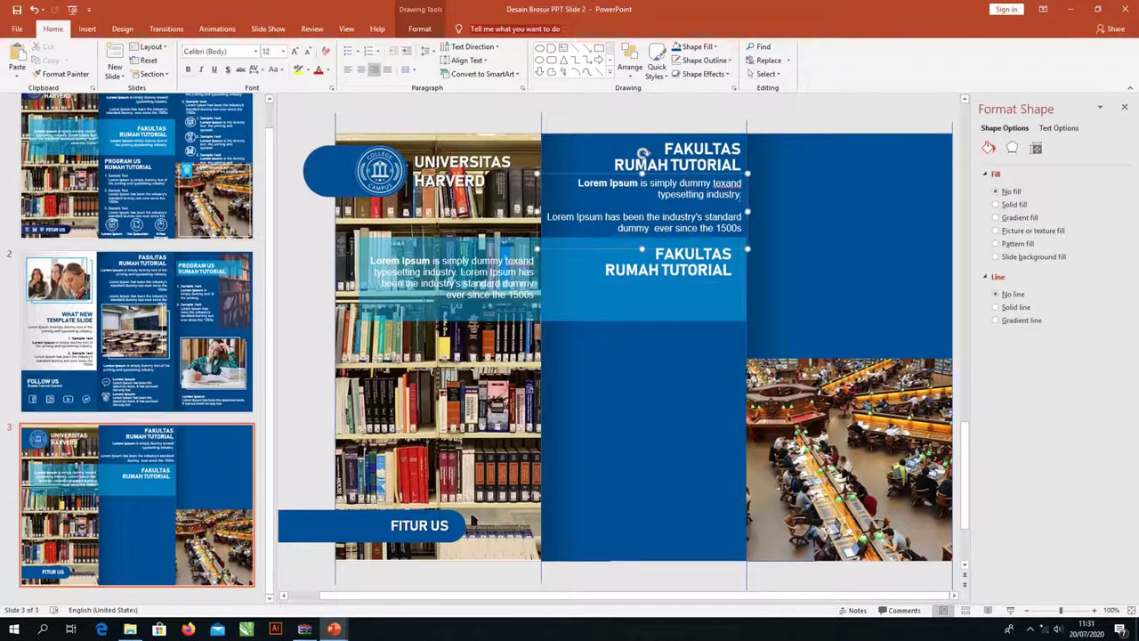
click(666, 184)
drag(587, 208, 586, 313)
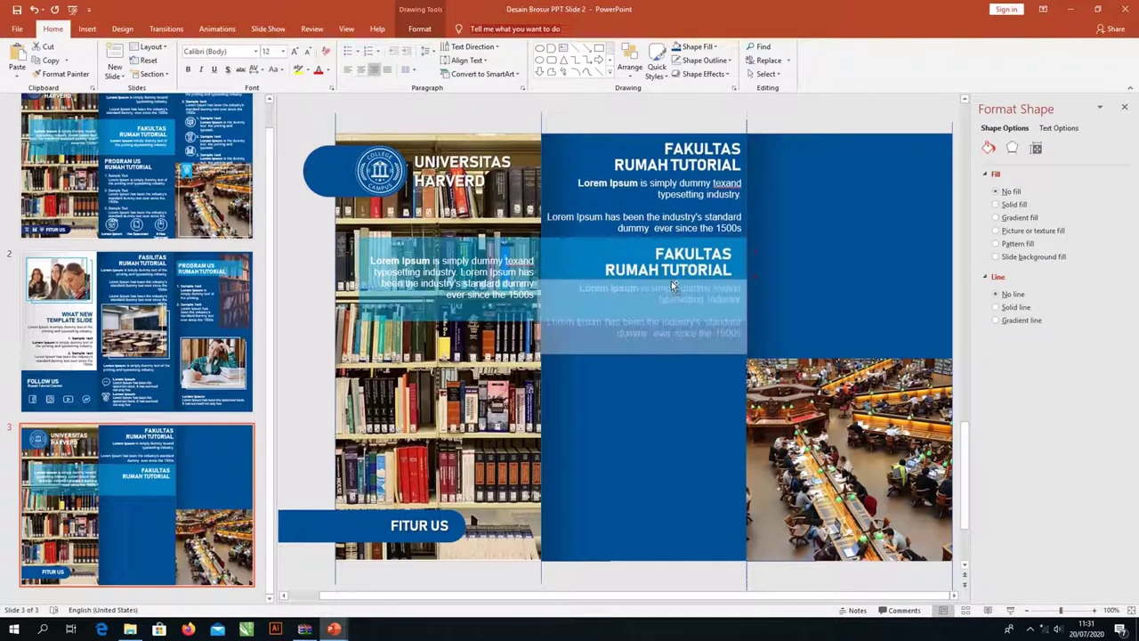
click(629, 66)
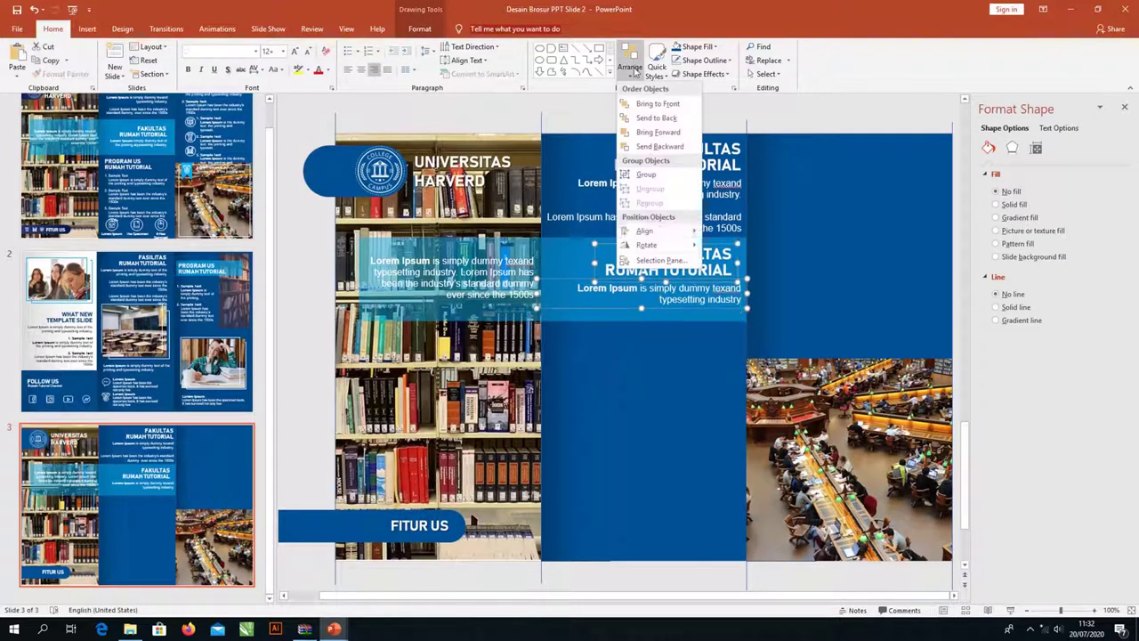
click(663, 160)
click(554, 262)
mouse_move(703, 264)
mouse_down()
mouse_move(658, 300)
mouse_move(660, 342)
mouse_up()
Step: Add a numbered Sample Text list under the PROGRAM US RUMAH TUTORIAL heading in the middle panel
key(alt+Tab)
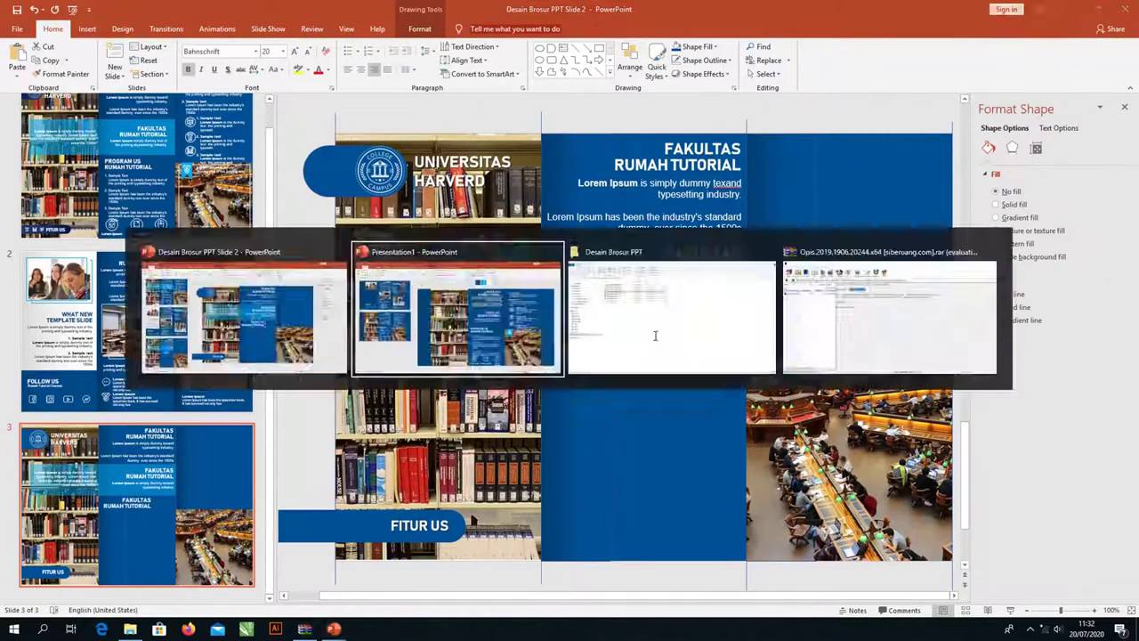
key(alt+Tab)
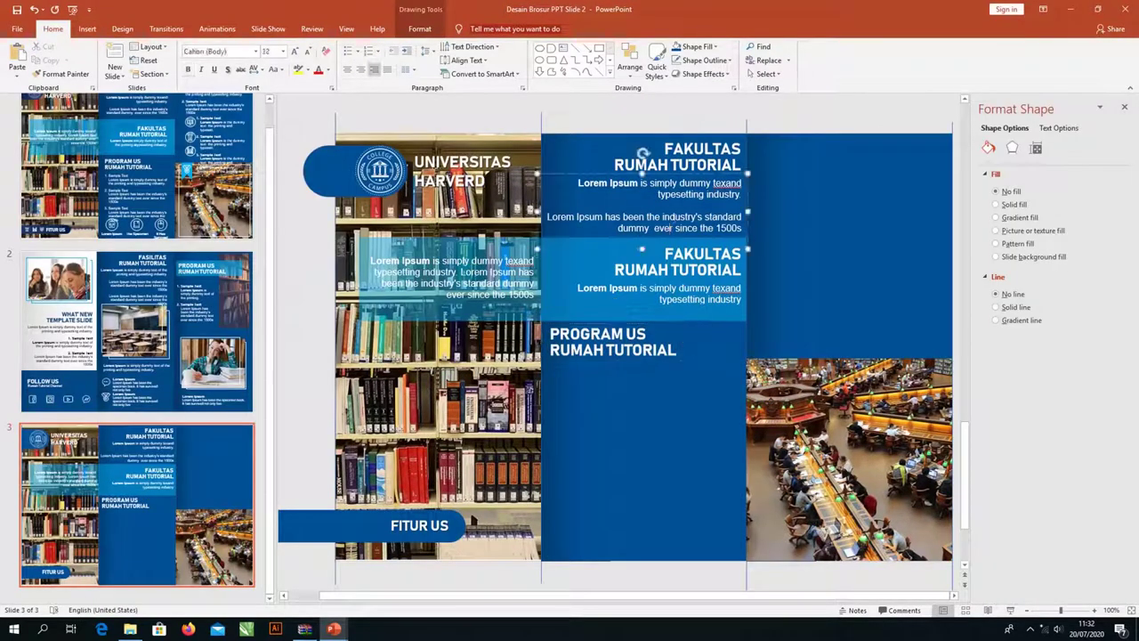
drag(685, 178, 691, 358)
key(alt+Tab)
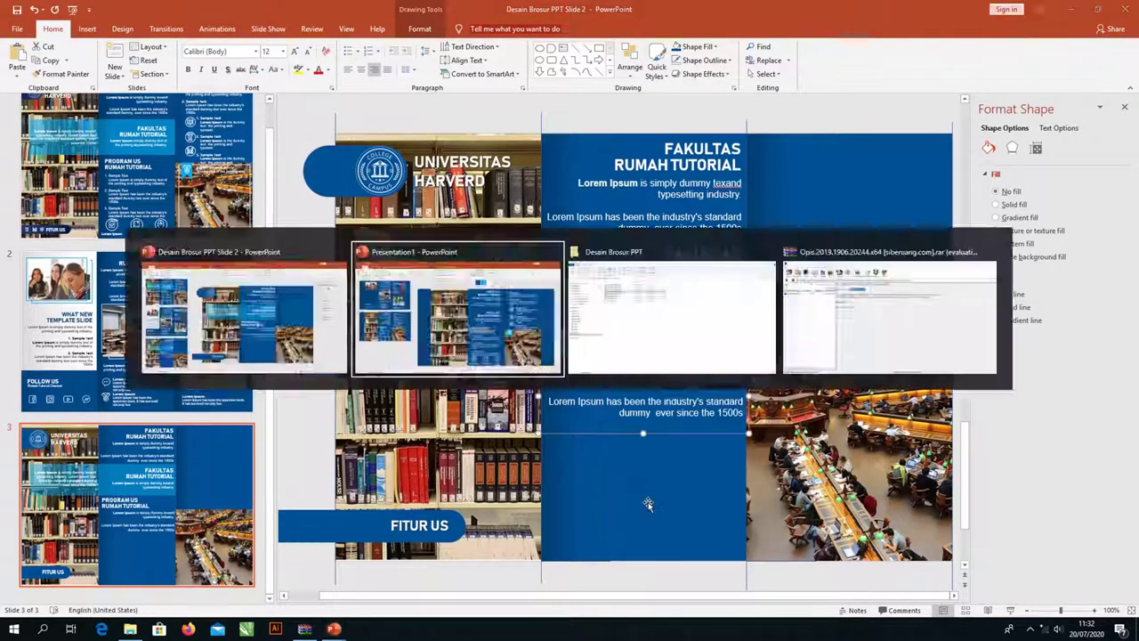
key(ctrl+c)
key(alt+Tab)
key(ctrl+a)
key(ctrl+v)
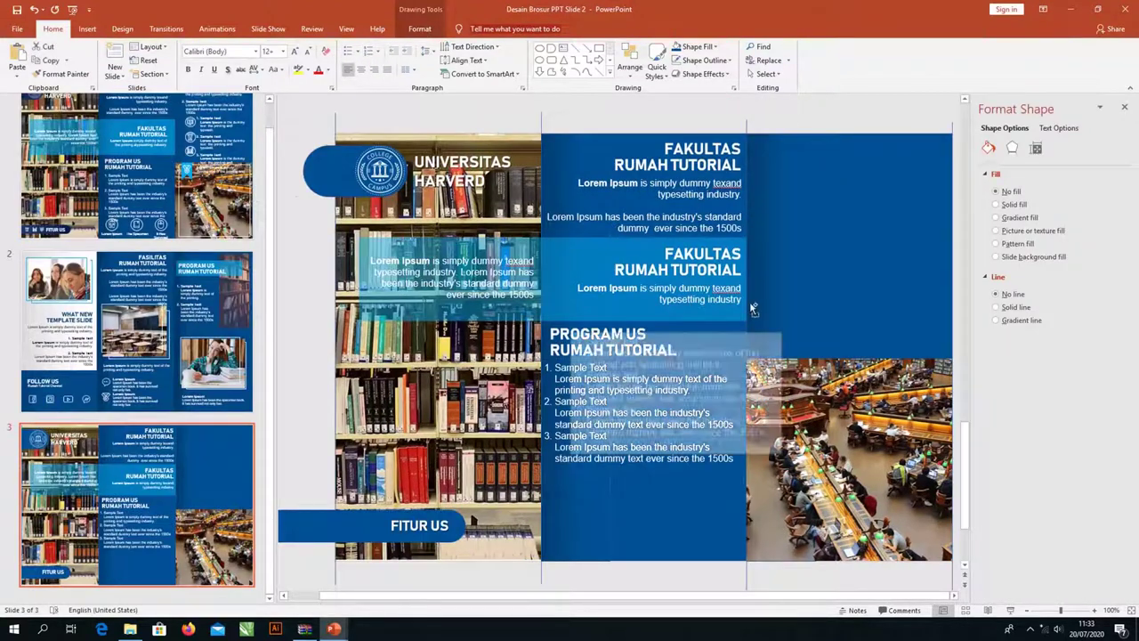
Step: Paste Sample Text lists and three icons into the right panel, with the icons beside the numbered items
key(alt+Tab)
key(ctrl+c)
key(alt+Tab)
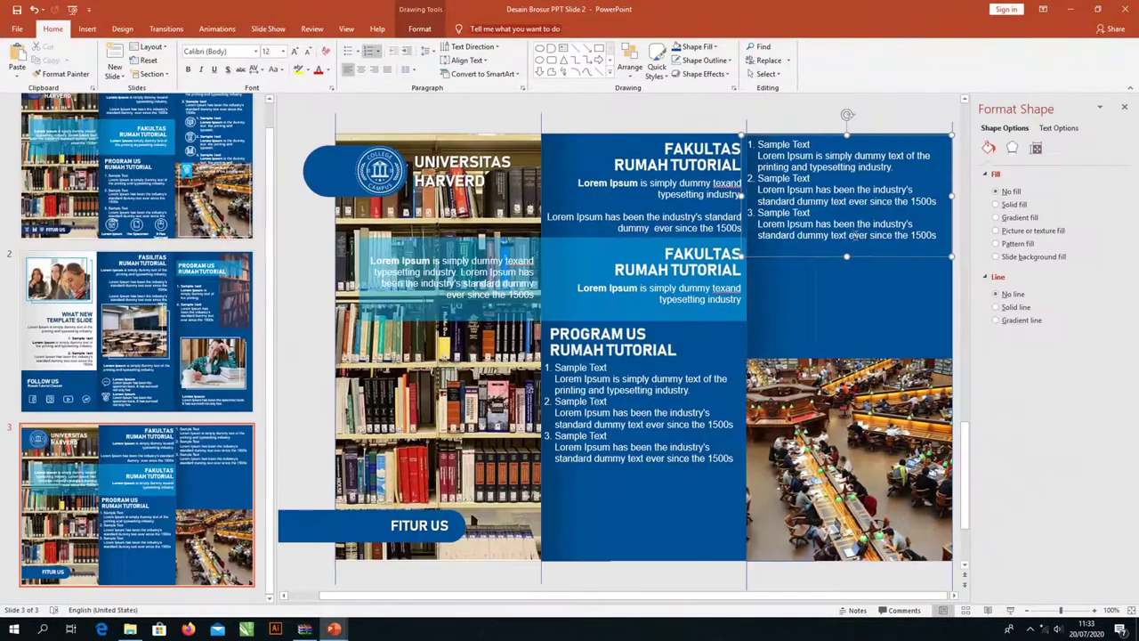
key(ctrl+v)
mouse_move(745, 170)
mouse_down()
mouse_move(812, 263)
mouse_move(832, 258)
mouse_up()
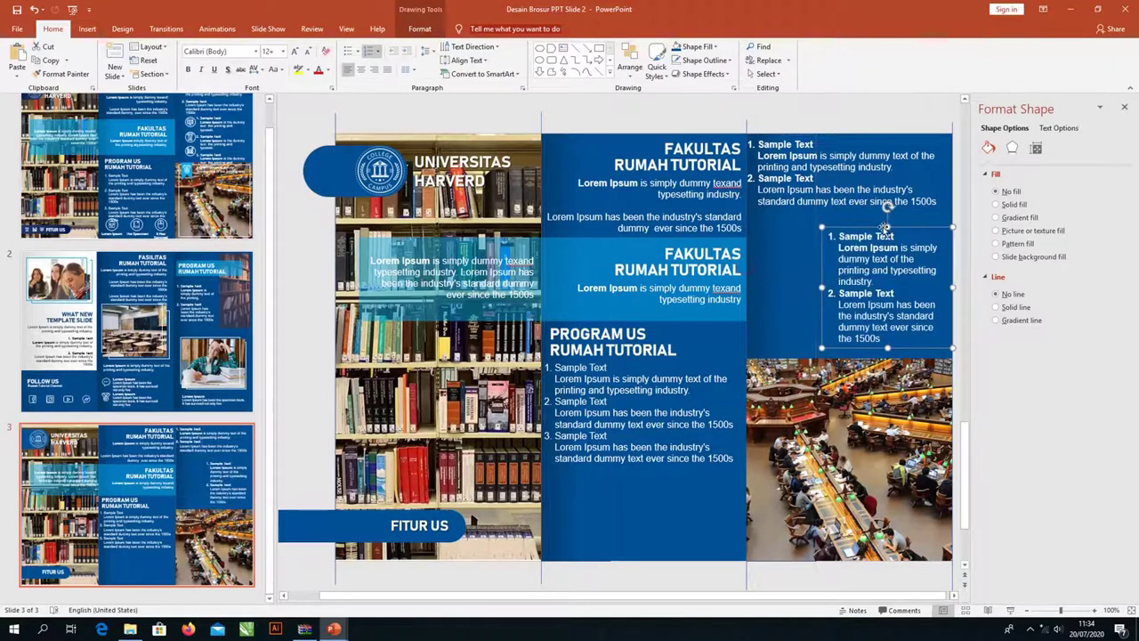
key(alt+Tab)
key(alt+Tab)
key(ctrl+v)
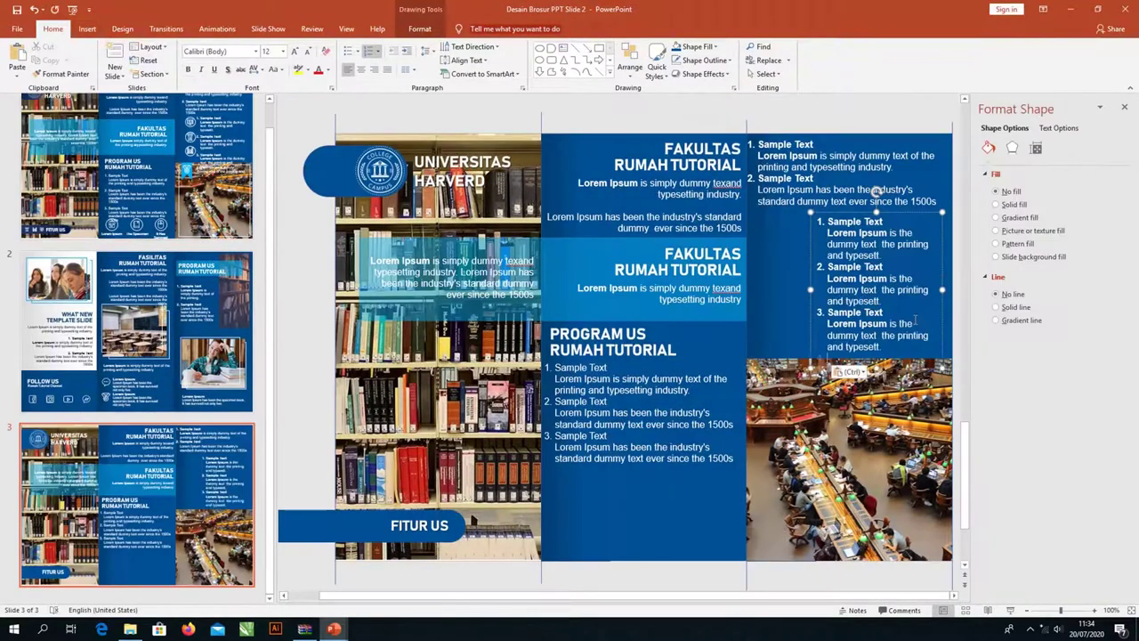
key(ctrl+v)
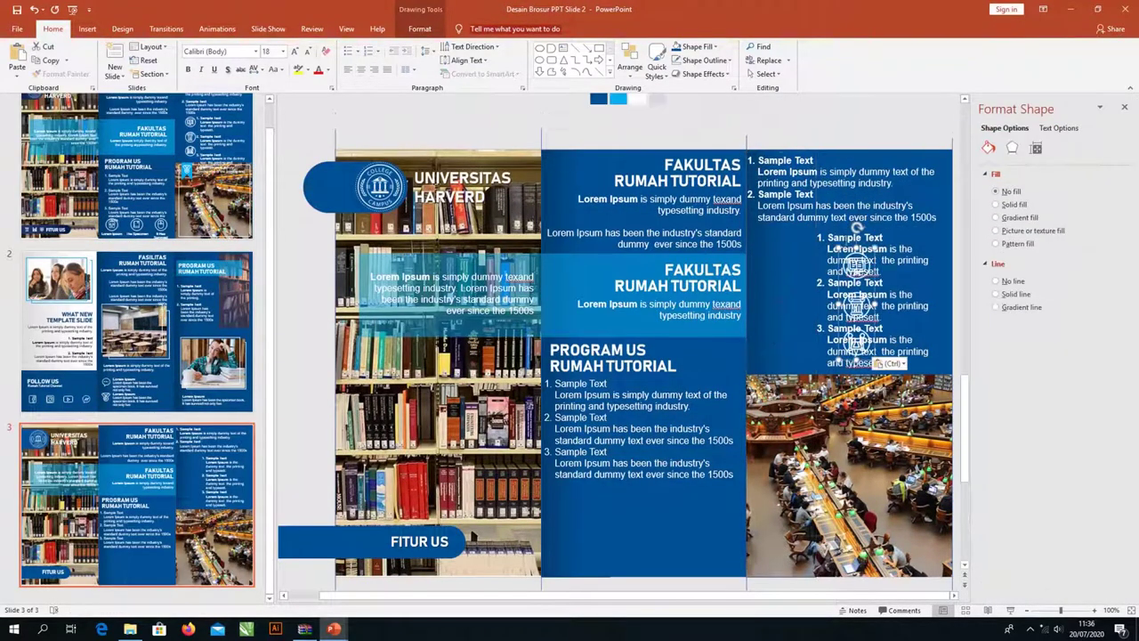
drag(864, 254, 793, 234)
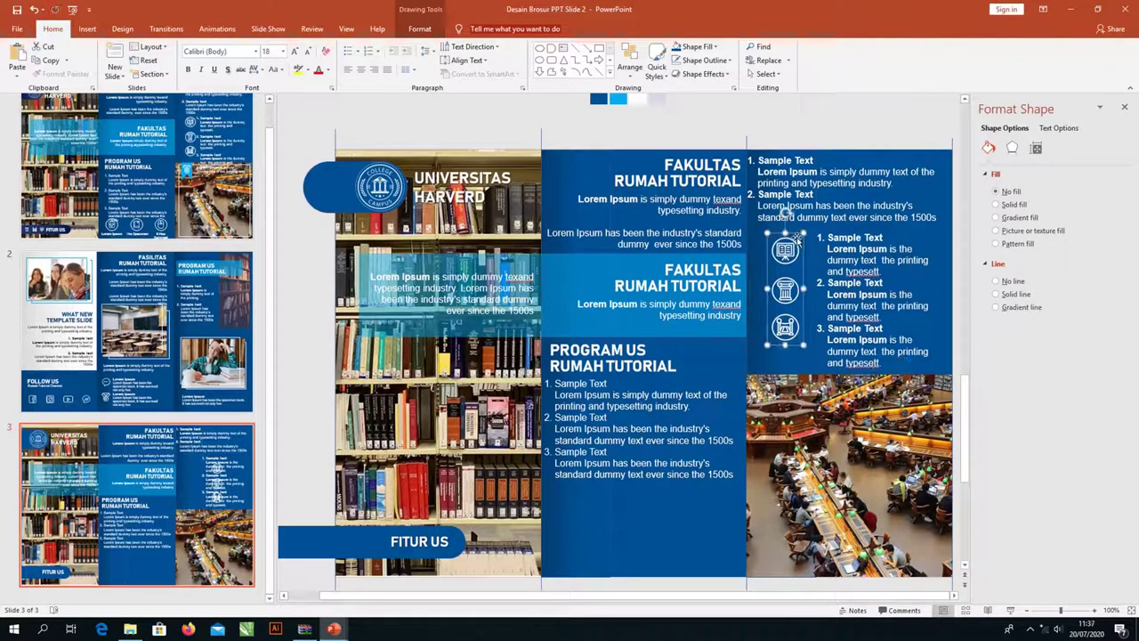
Step: Enlarge the three-icon group and copy the three feature icons to the bottom of the middle panel
drag(805, 346, 807, 365)
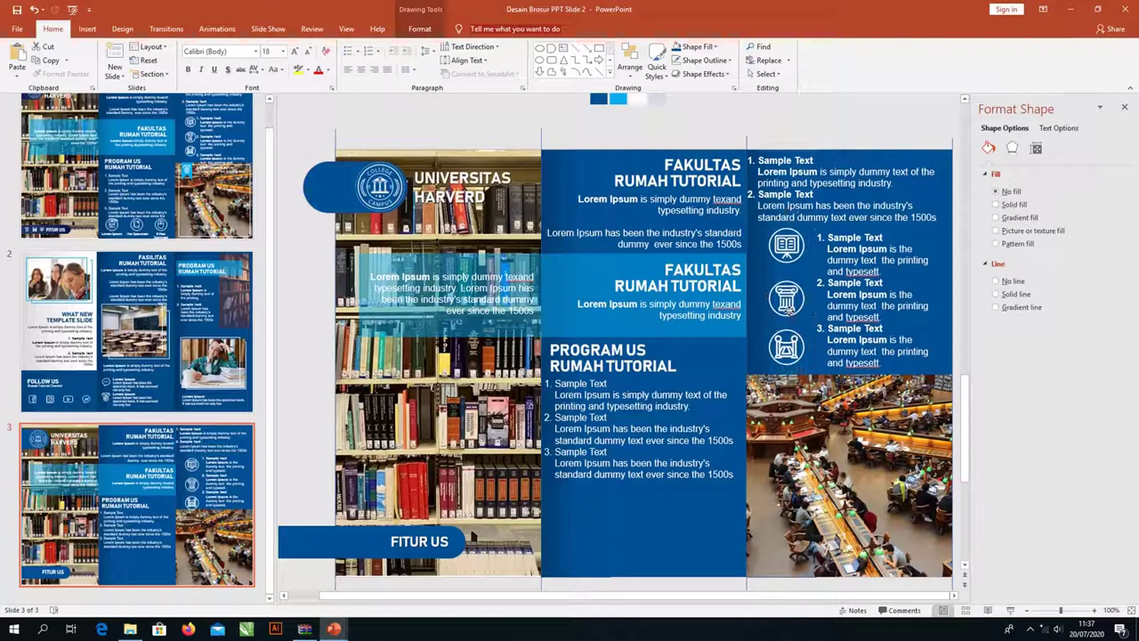
click(789, 307)
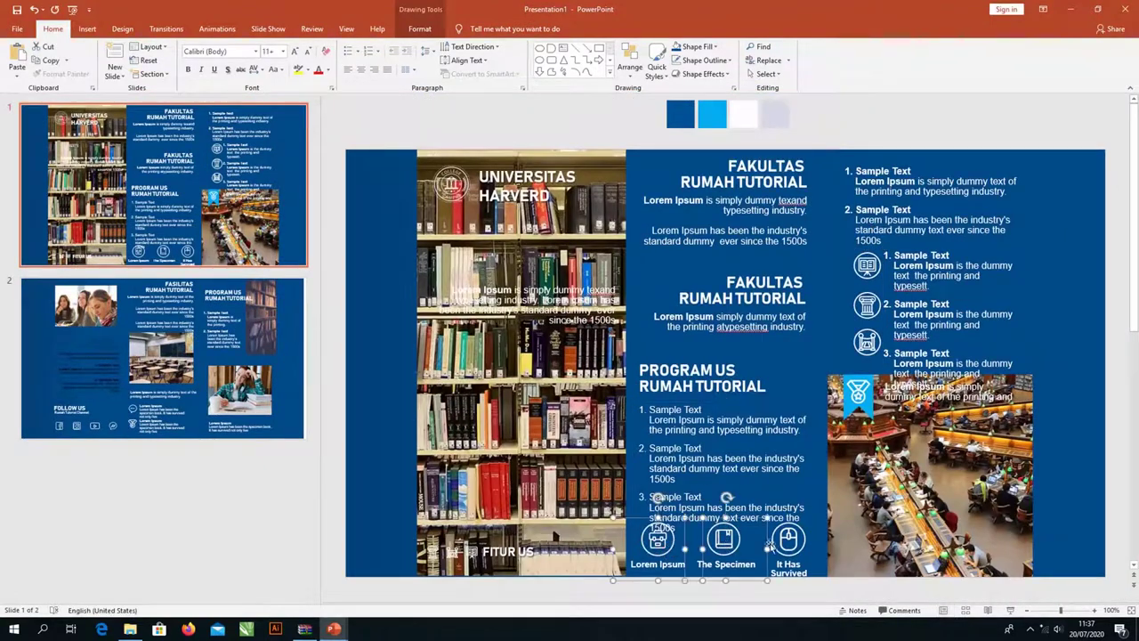
shift+click(725, 539)
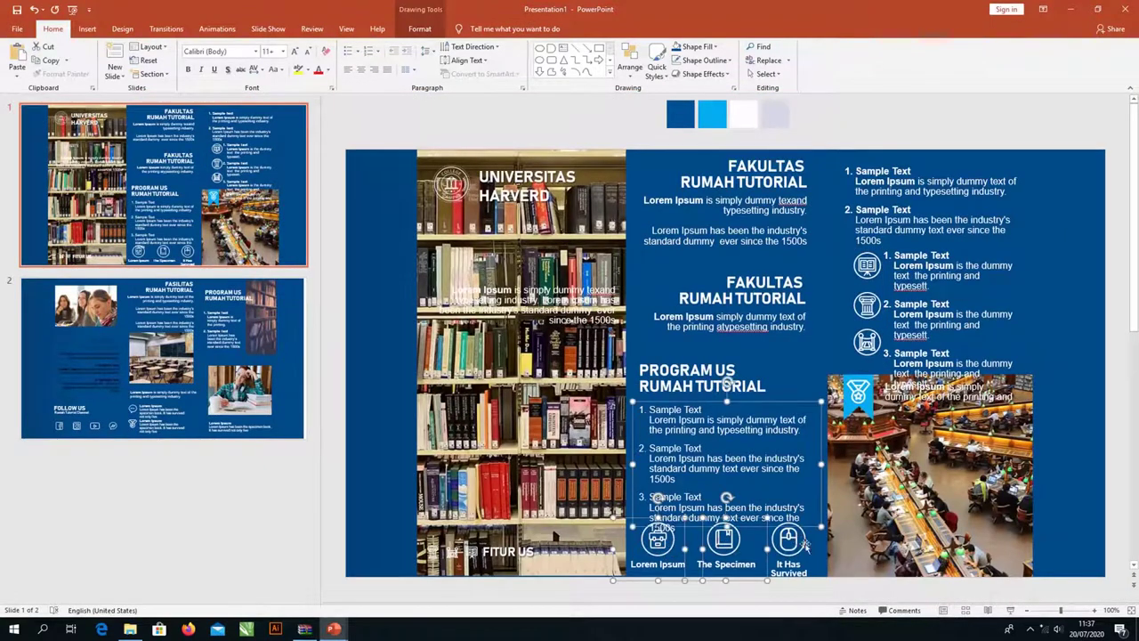
shift+click(789, 539)
key(ctrl+c)
key(alt+Tab)
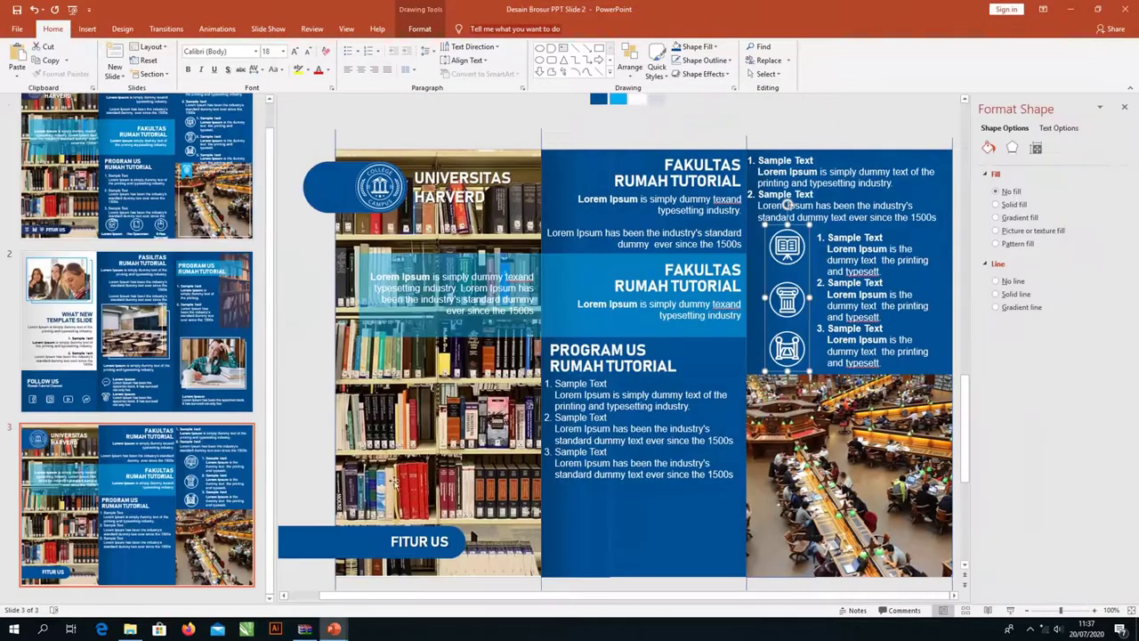
key(ctrl+v)
drag(726, 518, 660, 502)
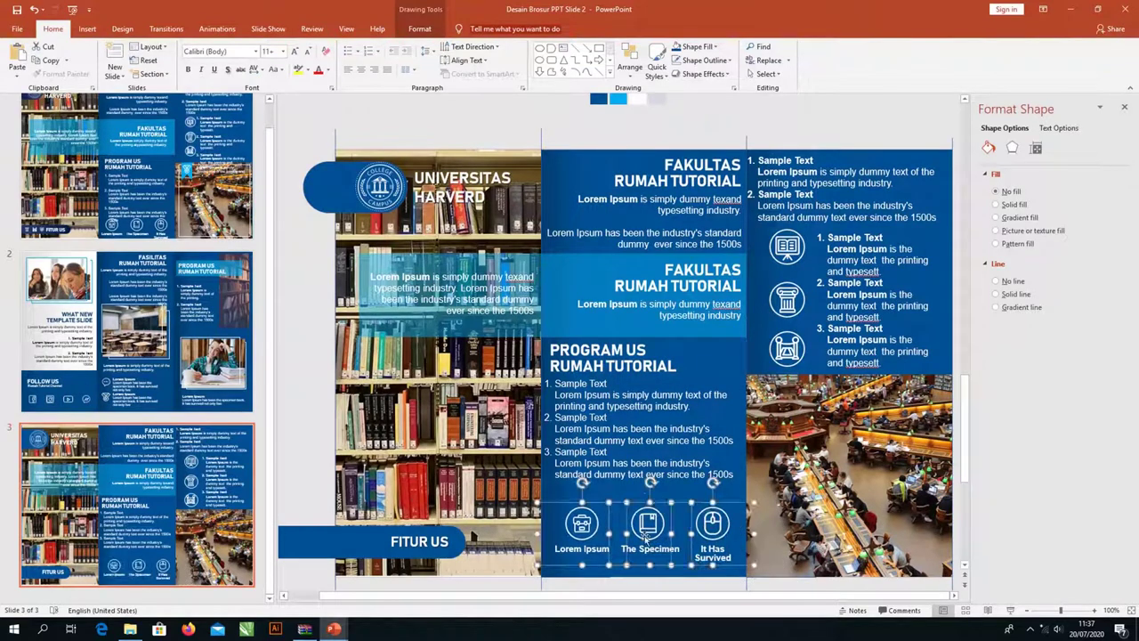
click(294, 430)
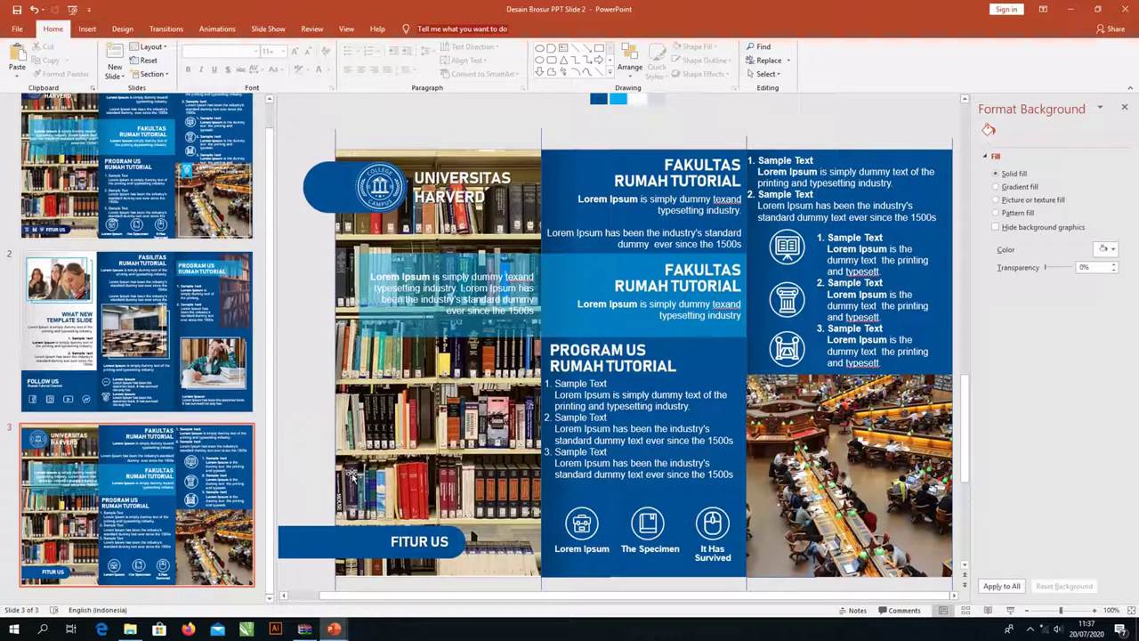
Step: Copy the FITUR US bar with its icons onto slide 3 of Desain Brosur PPT Slide 2
key(alt+Tab)
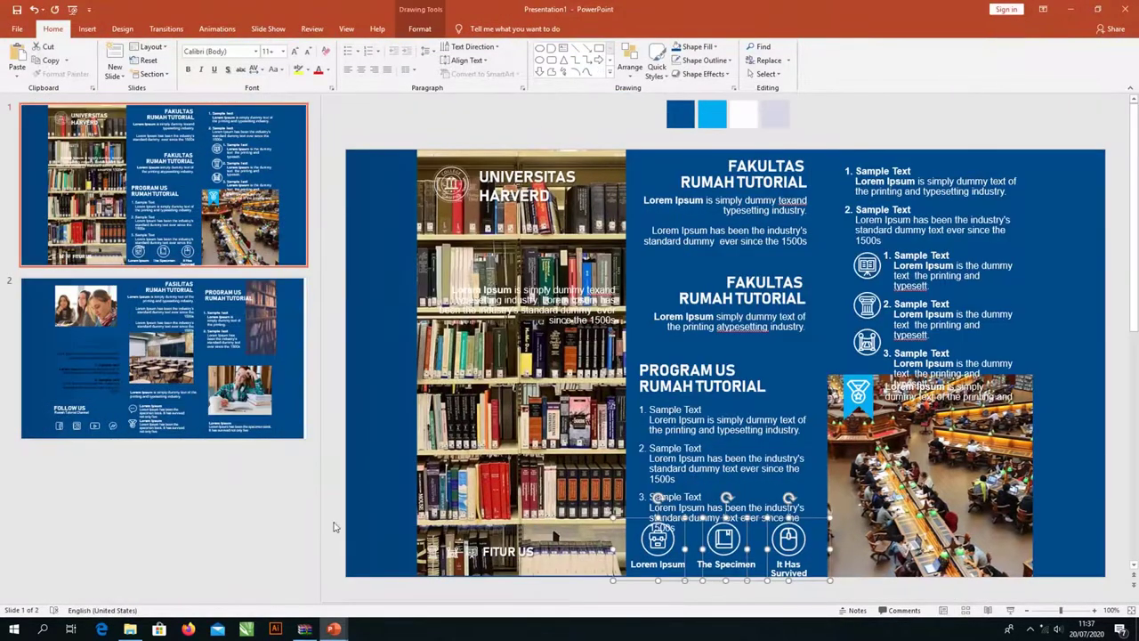
drag(331, 513, 486, 577)
key(ctrl+c)
key(alt+Tab)
key(ctrl+v)
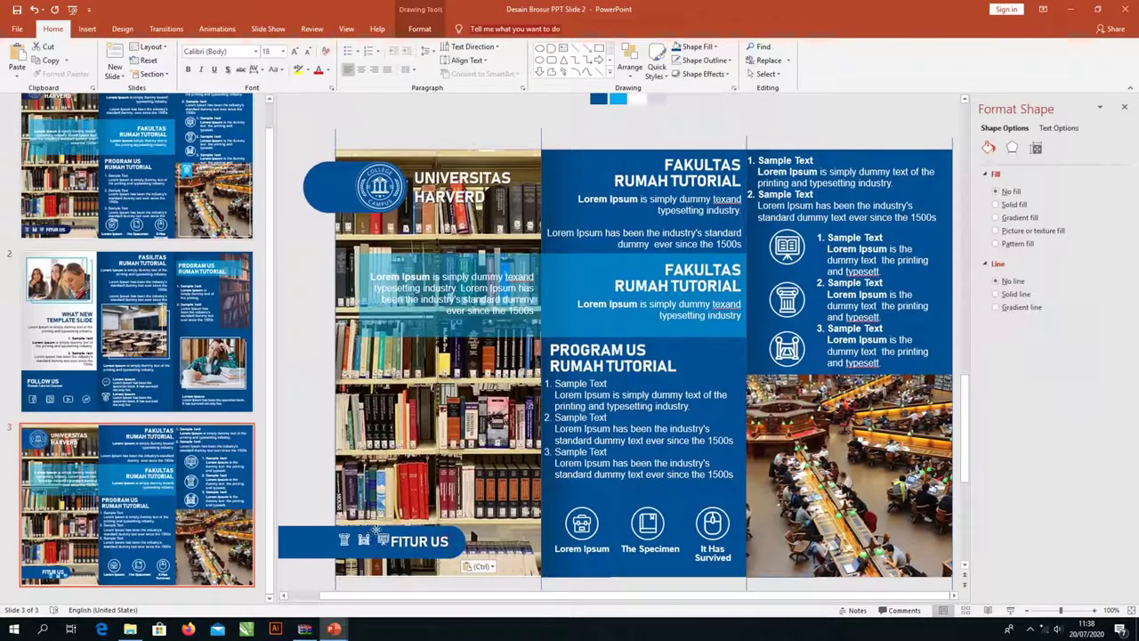
drag(376, 529, 374, 532)
Step: Draw a rectangle over the reading-room photo, sized slightly inside its edges
click(329, 480)
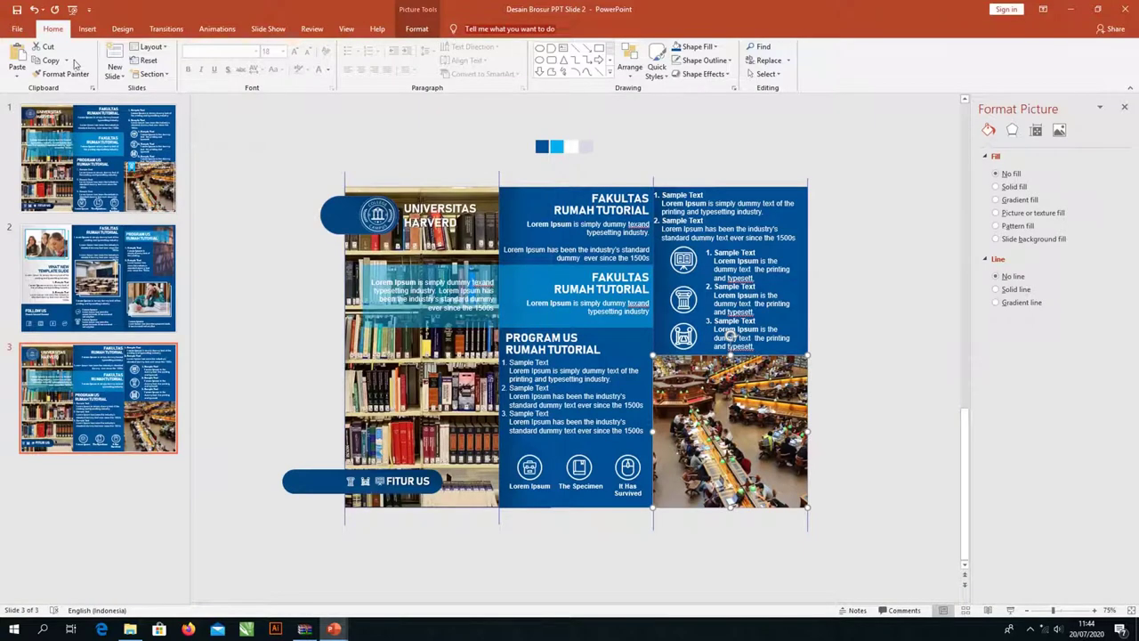
click(86, 28)
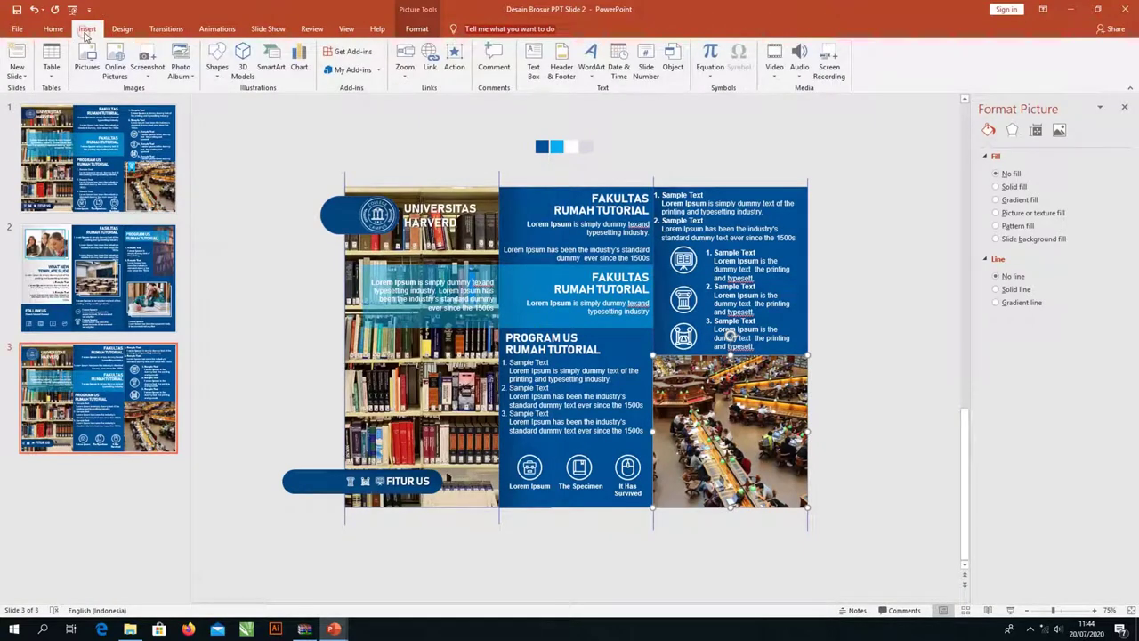
click(216, 69)
click(270, 105)
drag(730, 337, 730, 504)
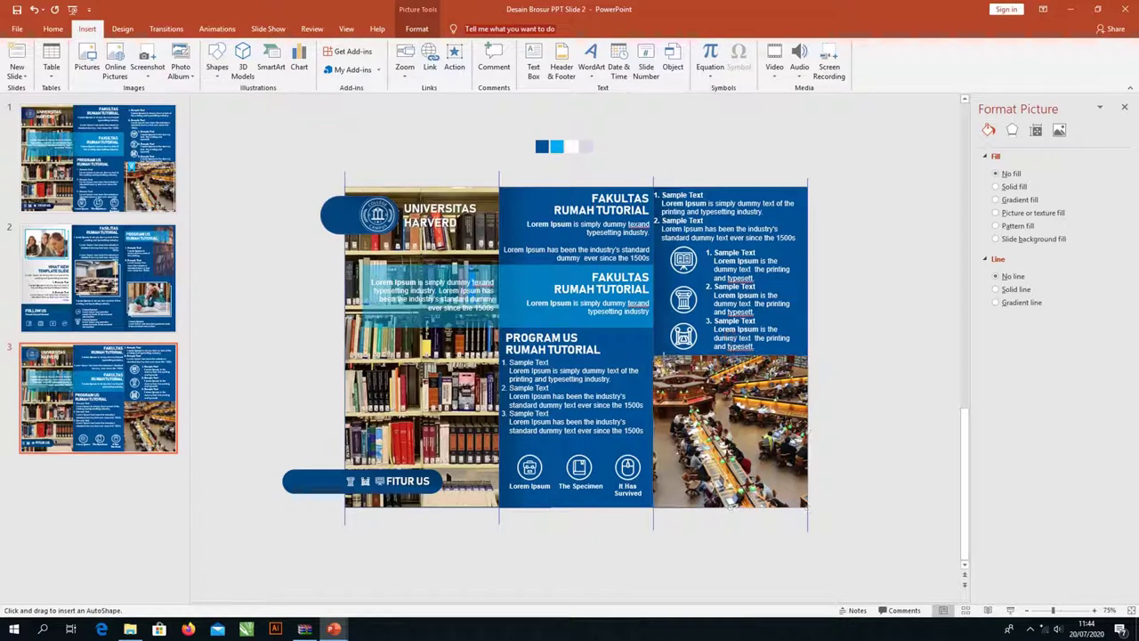
drag(664, 359, 807, 505)
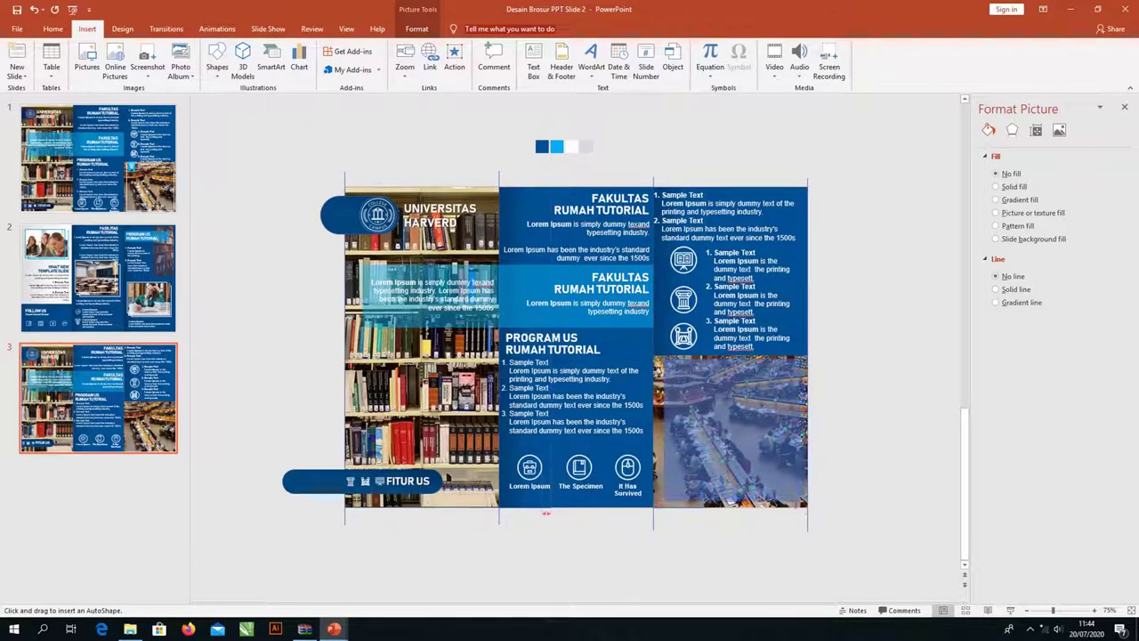
drag(655, 357, 807, 506)
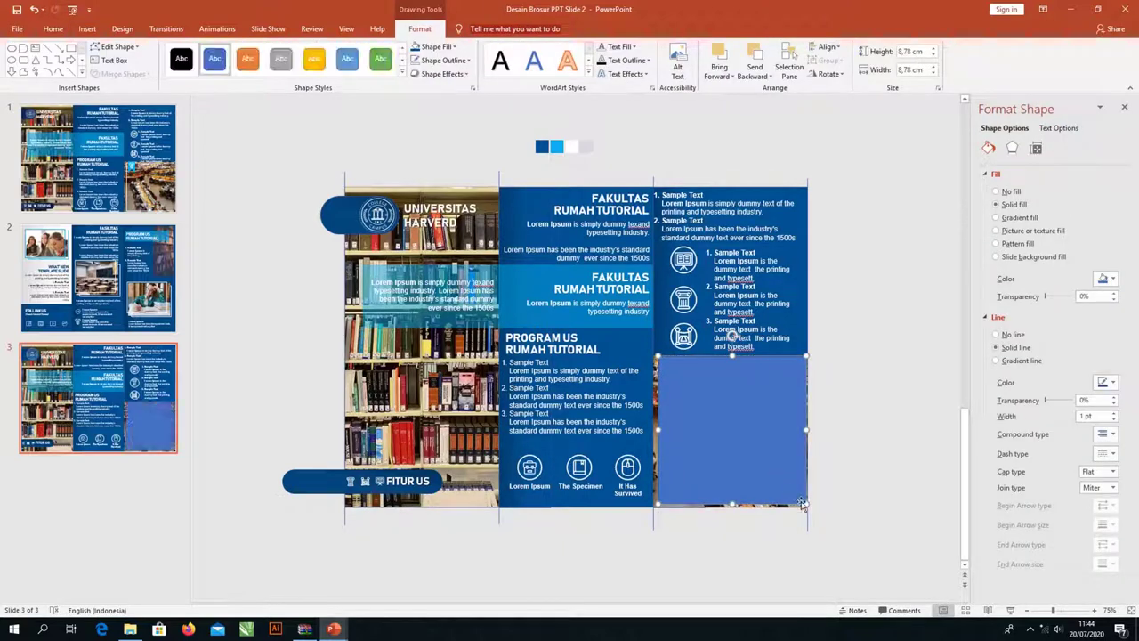
drag(804, 504, 800, 501)
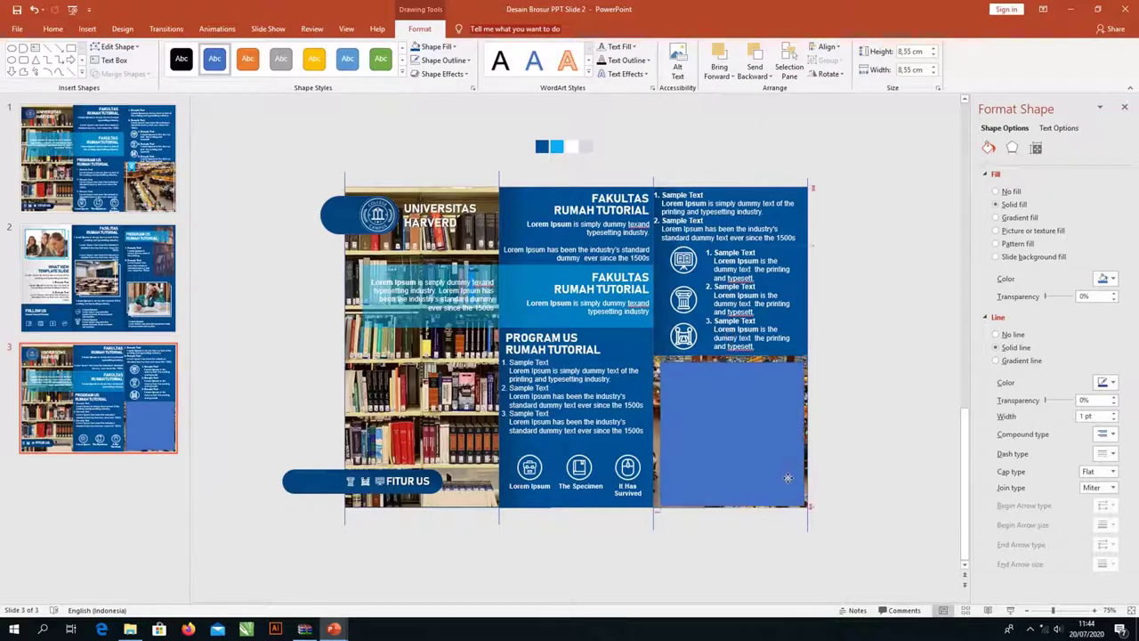
Step: Give the rectangle no fill and a white outline thickened to 2.75 pt
right_click(787, 476)
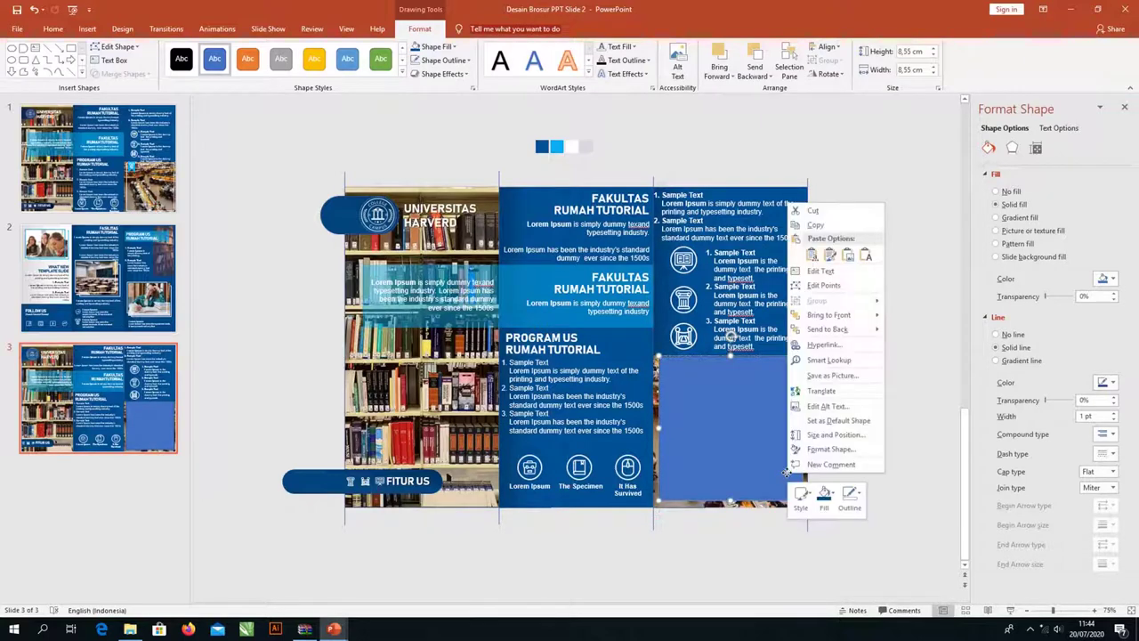
click(819, 497)
click(830, 402)
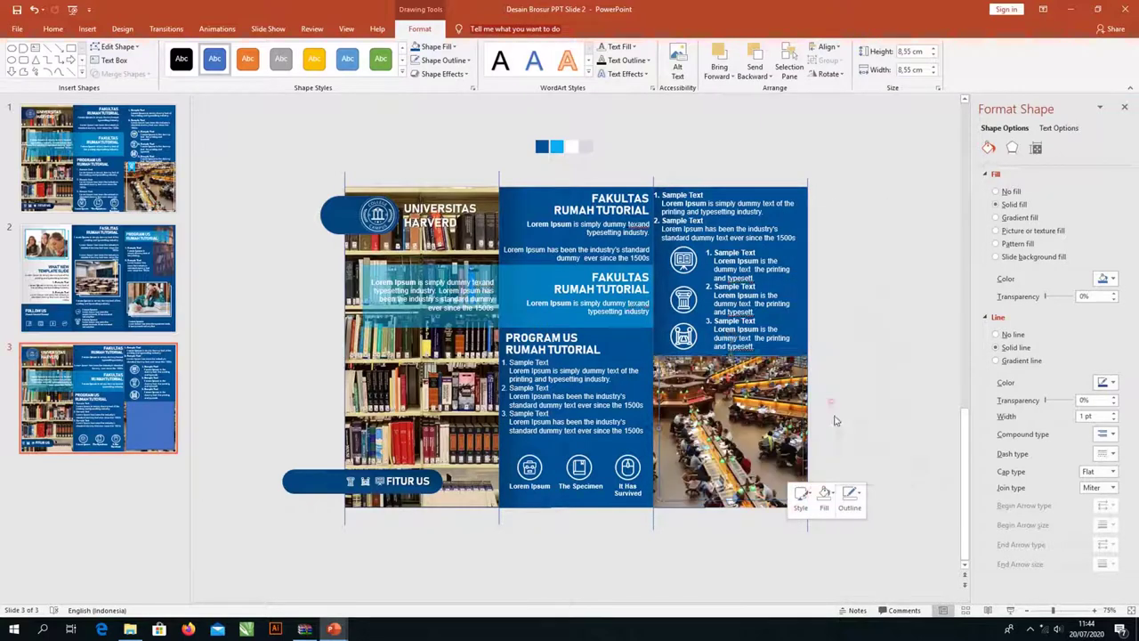
click(851, 505)
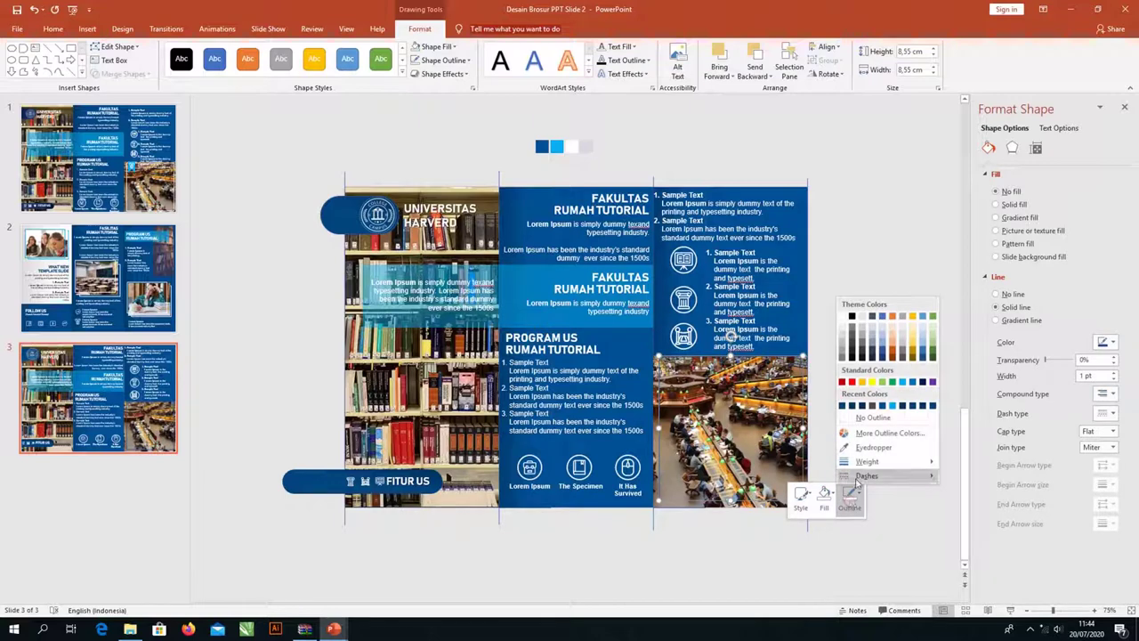
click(847, 320)
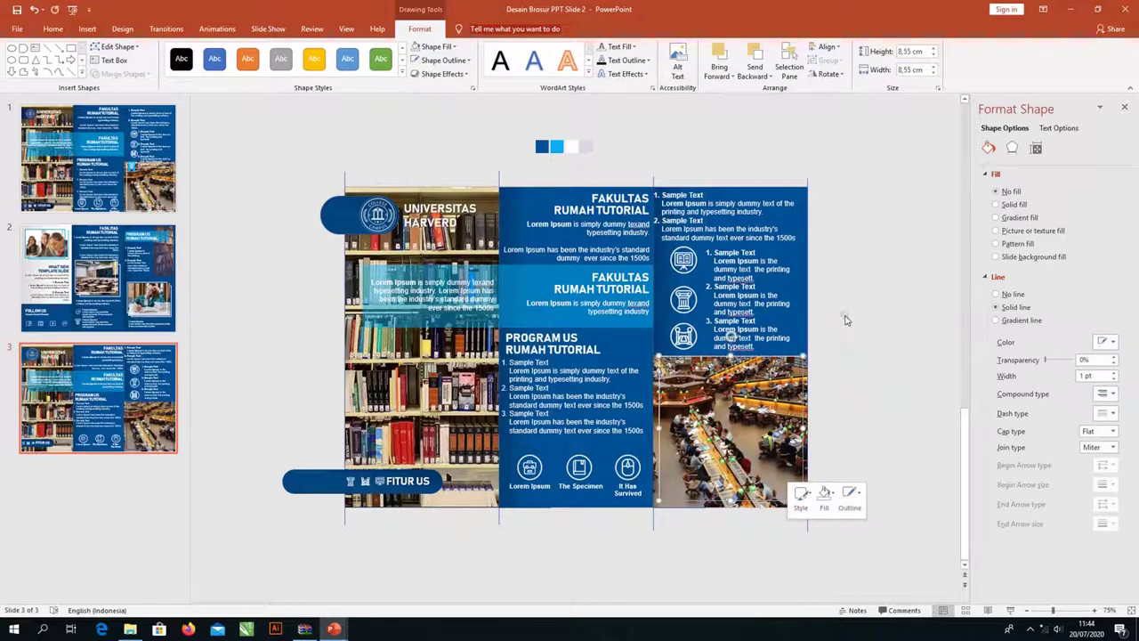
click(1114, 375)
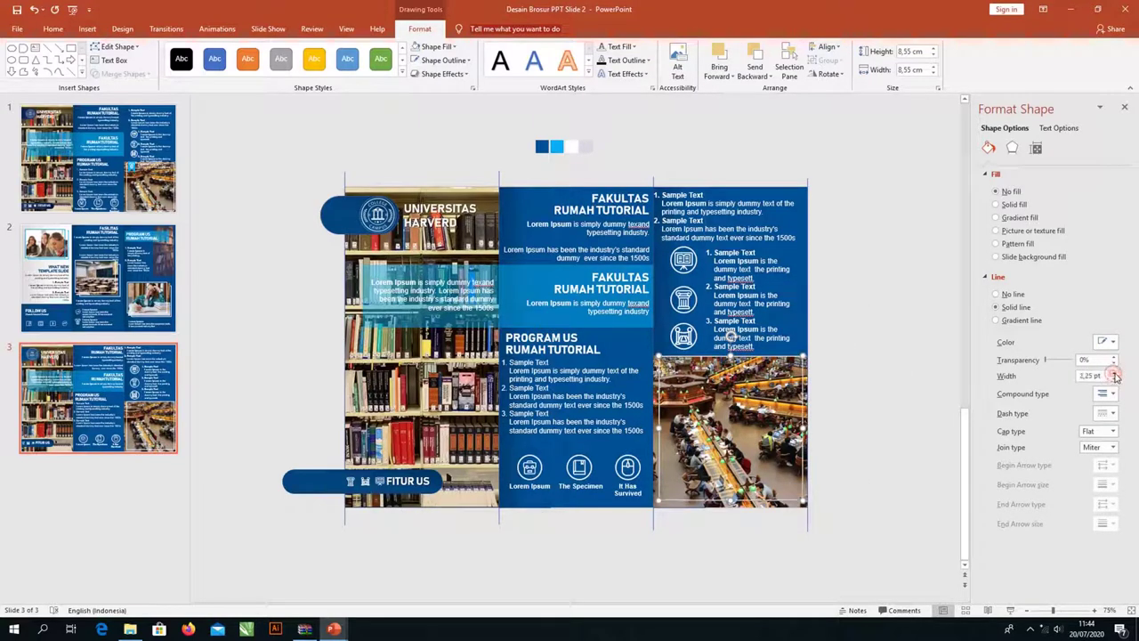
click(1115, 373)
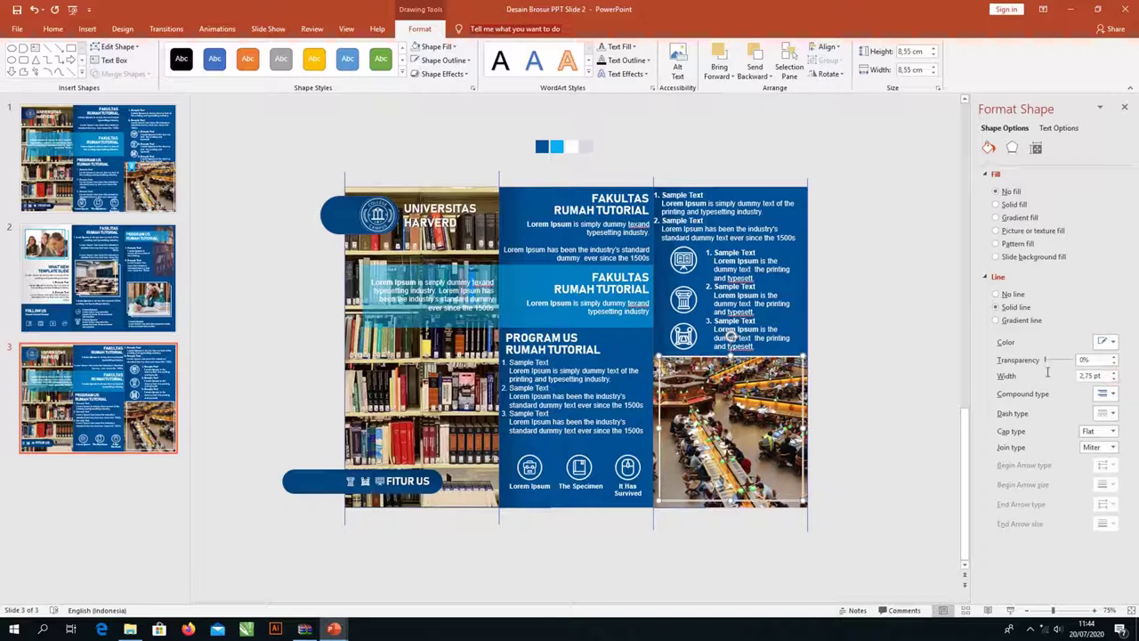
Step: Draw a small rectangle at the top-left corner of the reading-room photo
click(852, 328)
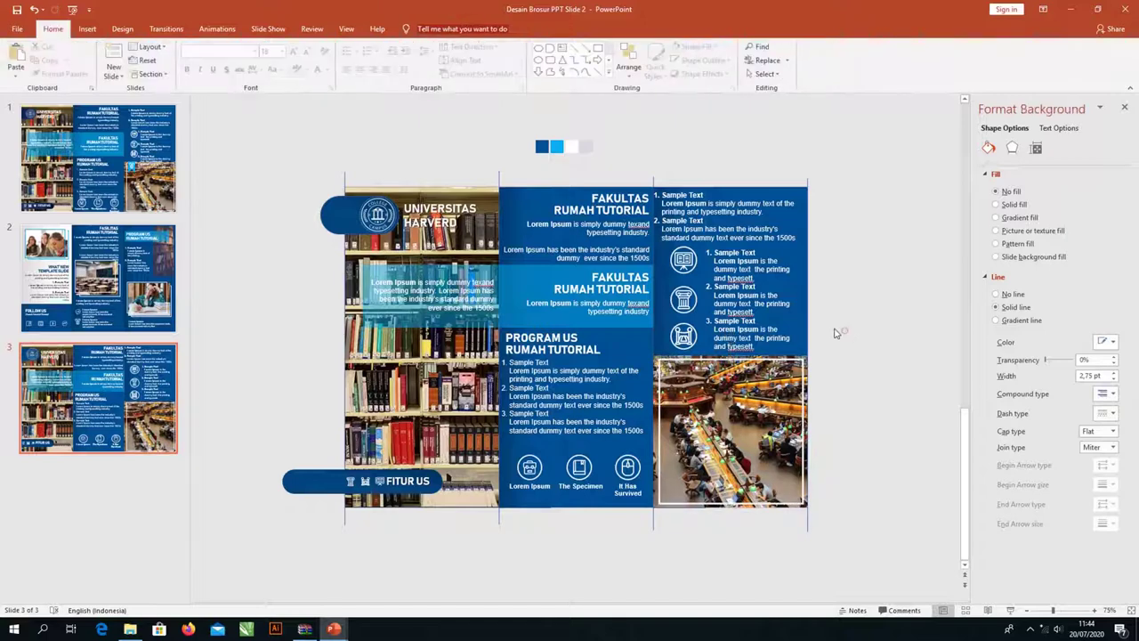
click(88, 29)
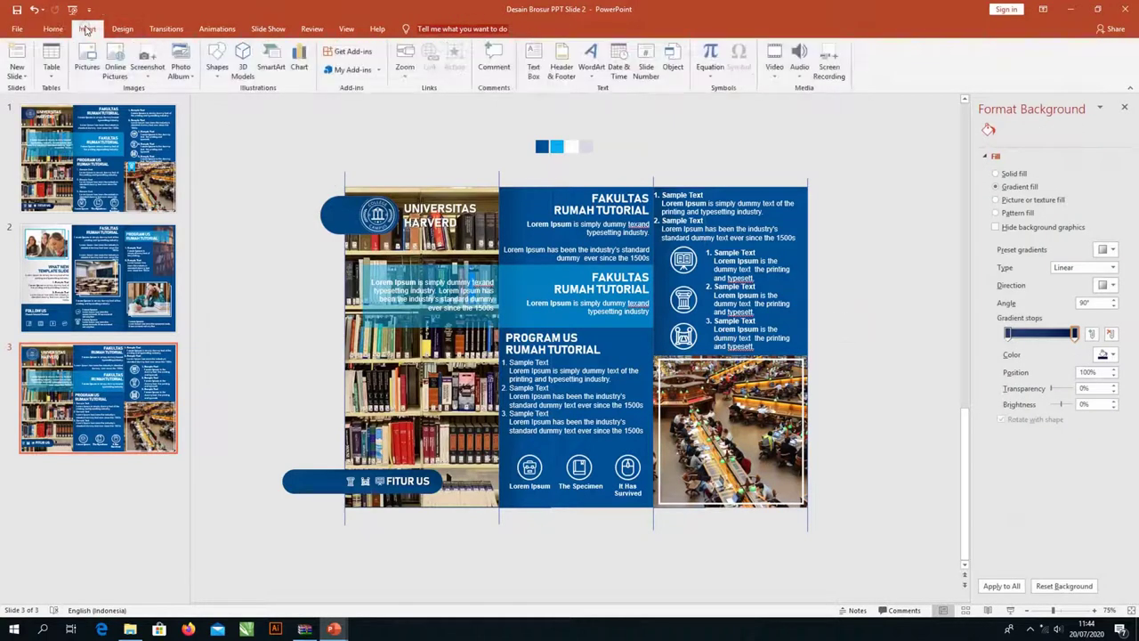
click(217, 64)
click(269, 104)
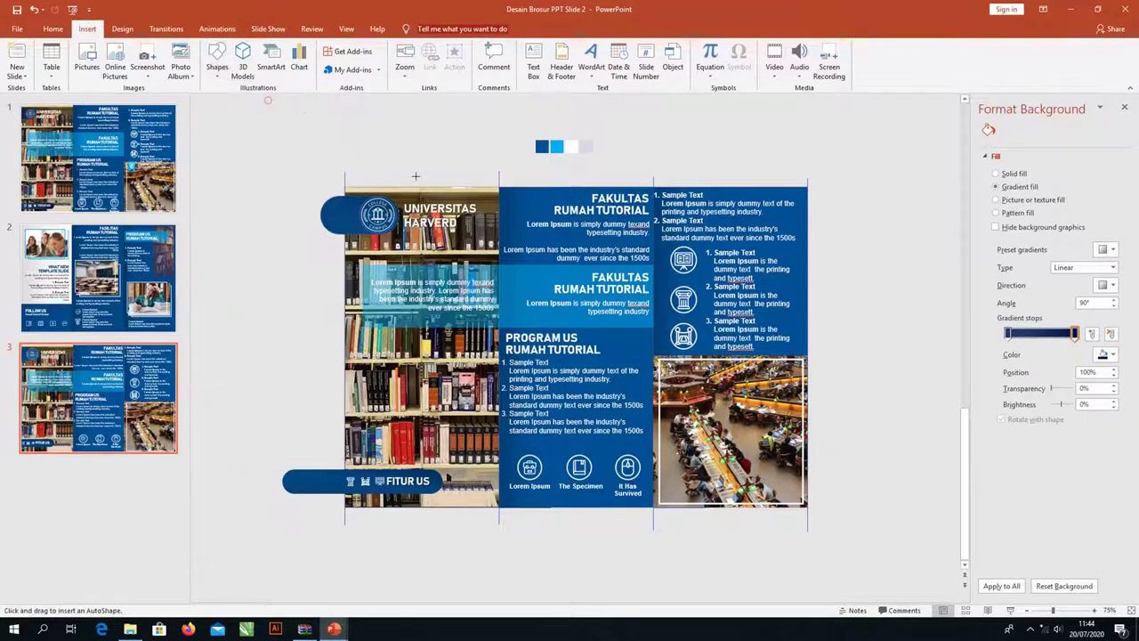
scroll(753, 354, up, 4)
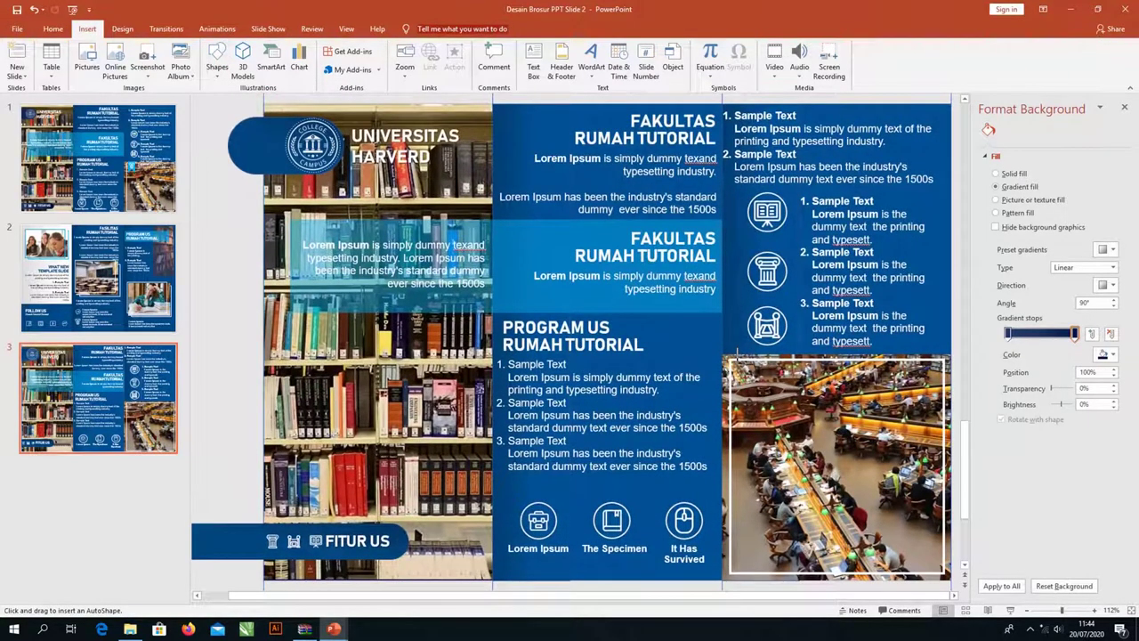
drag(737, 353, 787, 410)
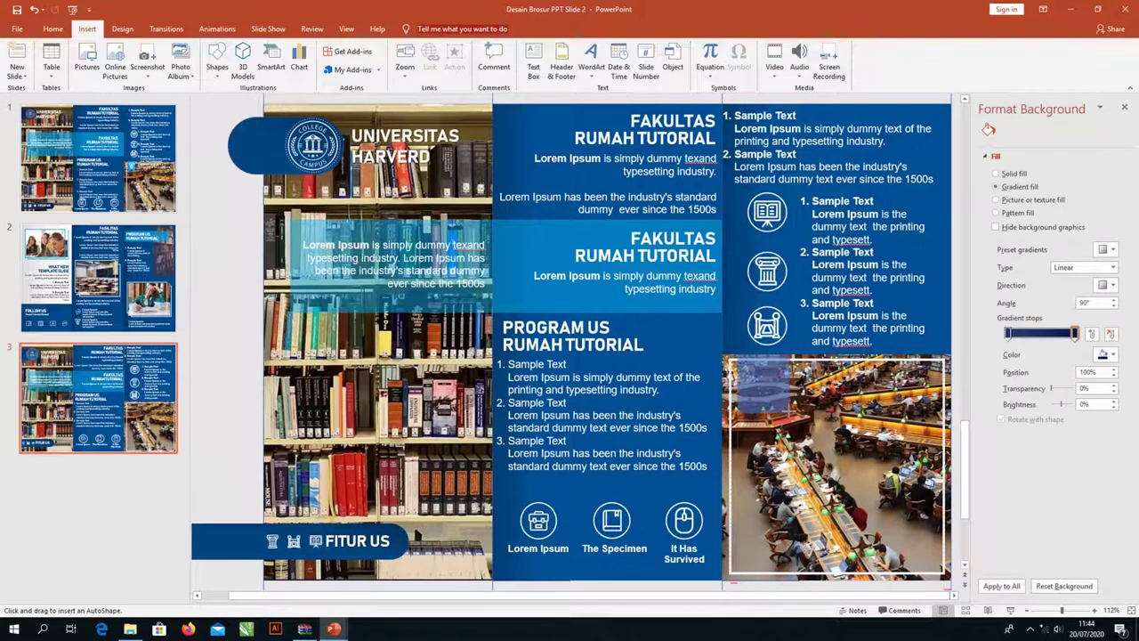
drag(786, 415, 788, 423)
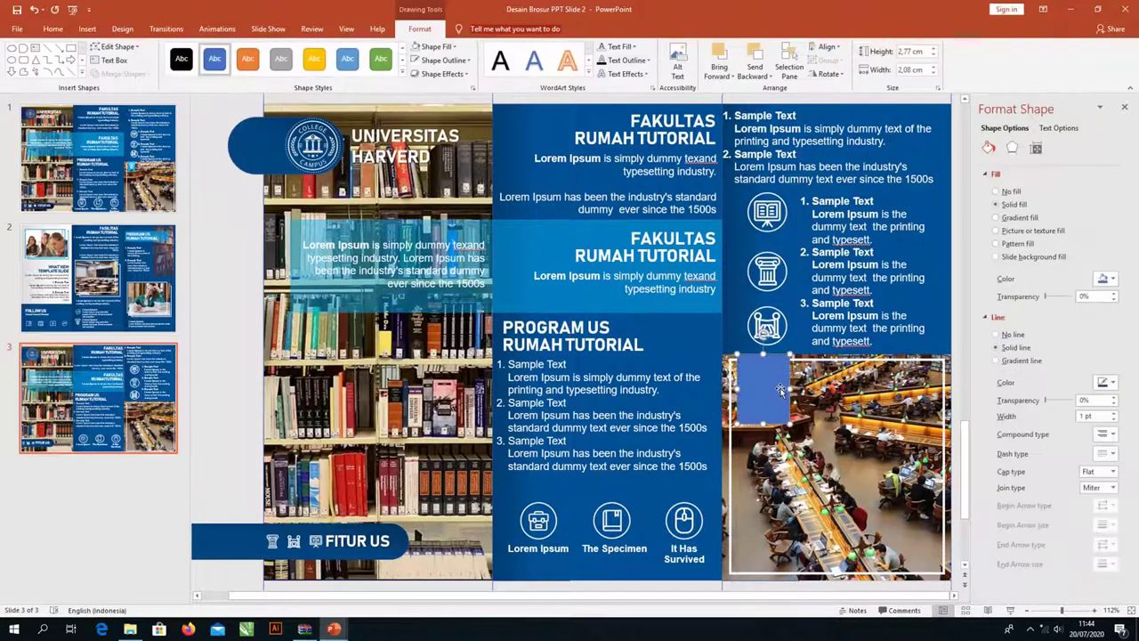
scroll(779, 387, down, 4)
Step: Fill the small rectangle with the light blue swatch colour and remove its outline
right_click(684, 381)
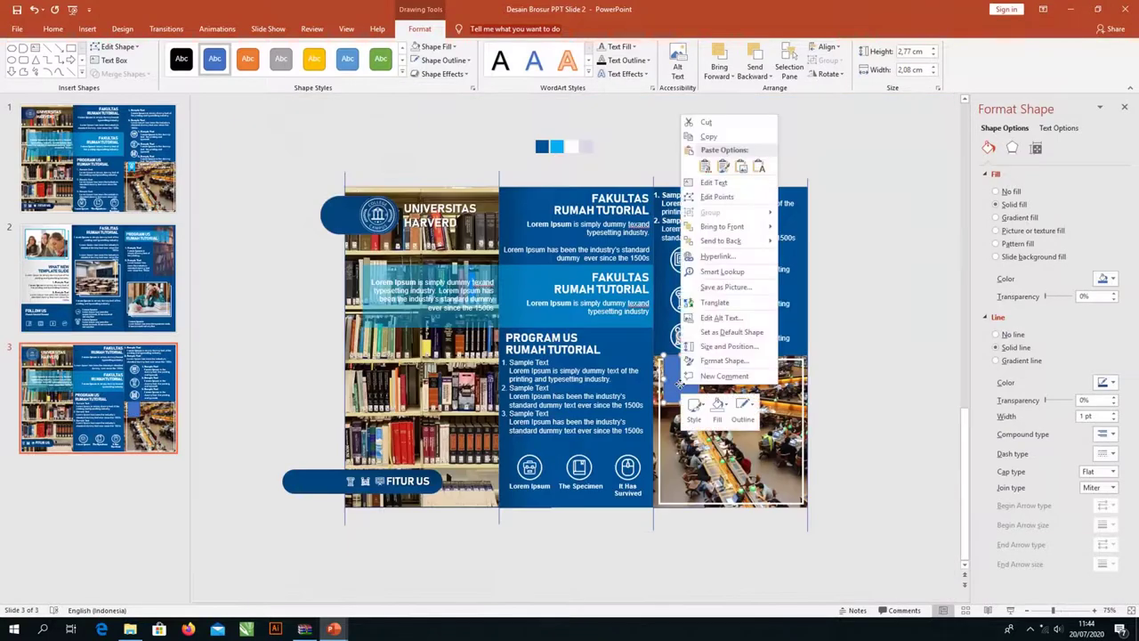
click(720, 405)
click(732, 345)
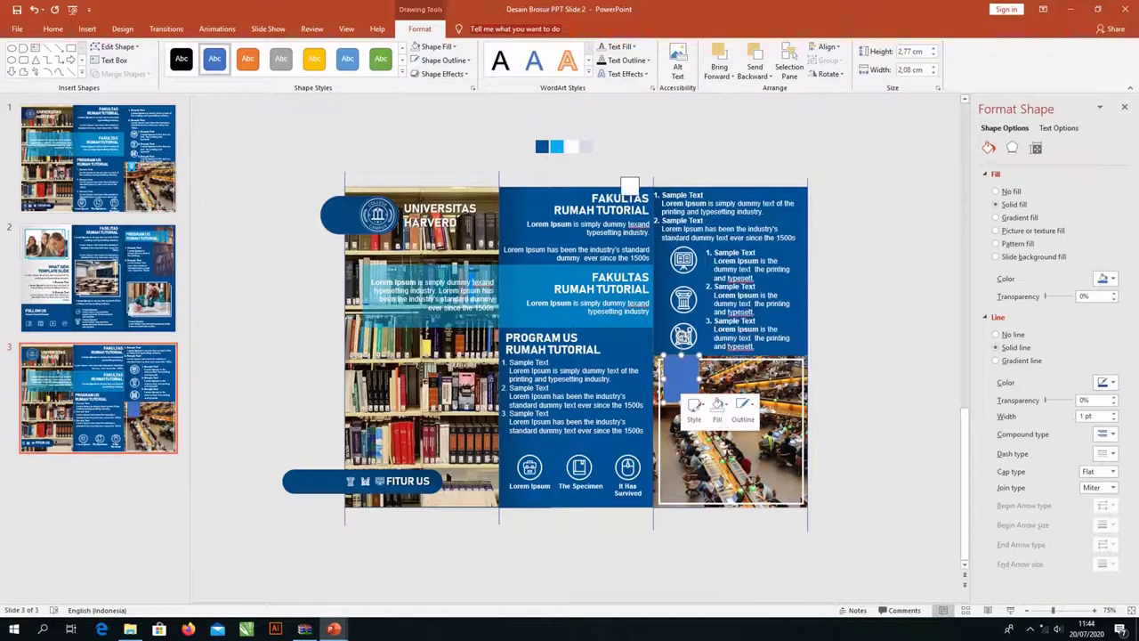
click(559, 144)
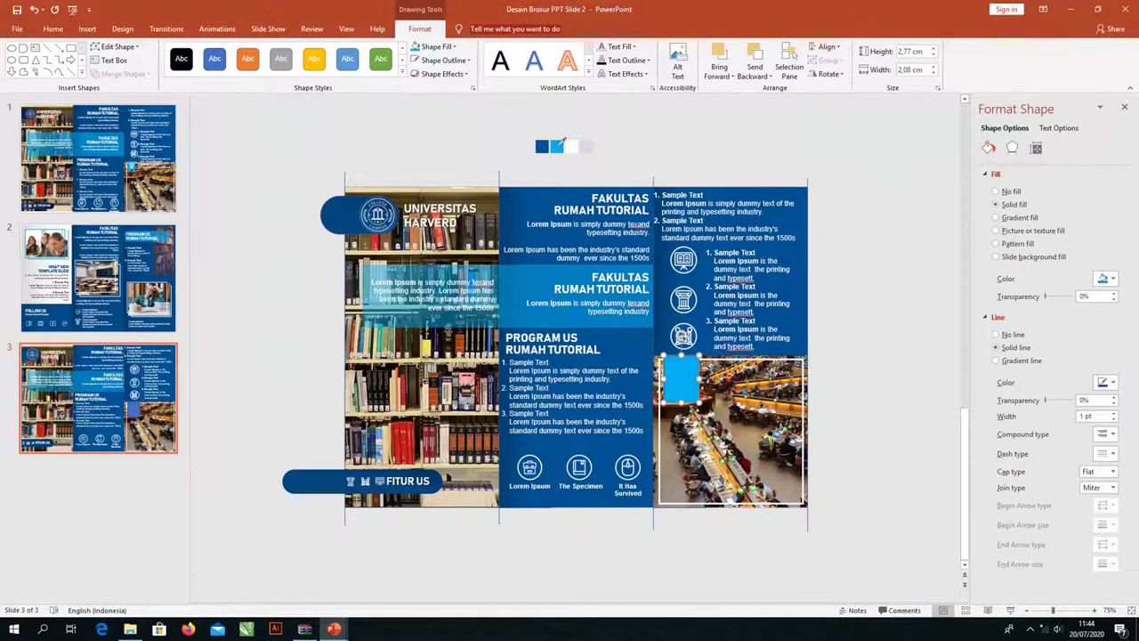
right_click(688, 381)
click(751, 405)
click(764, 543)
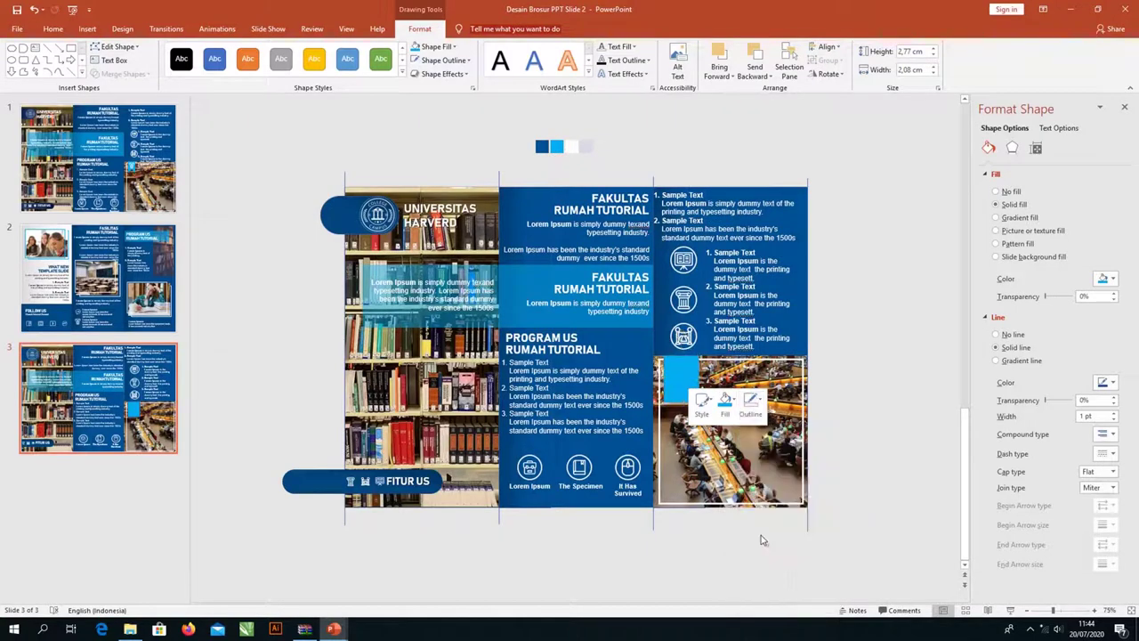
Step: Pull the rectangle's bottom edge up into a V-notch to form a ribbon
scroll(765, 538, up, 4)
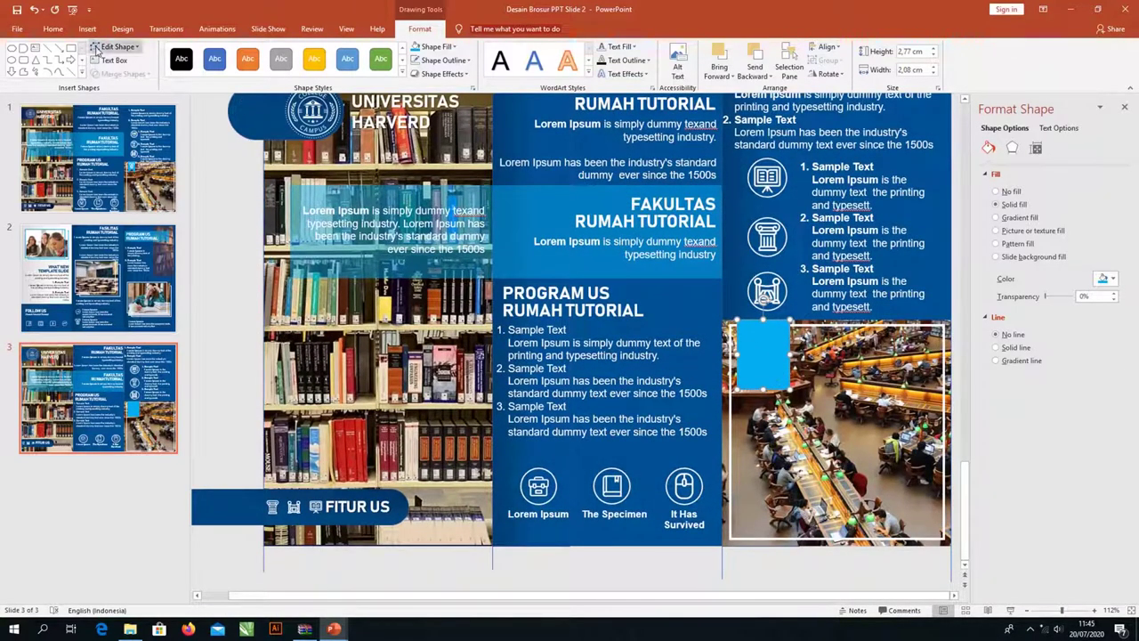
scroll(610, 403, up, 5)
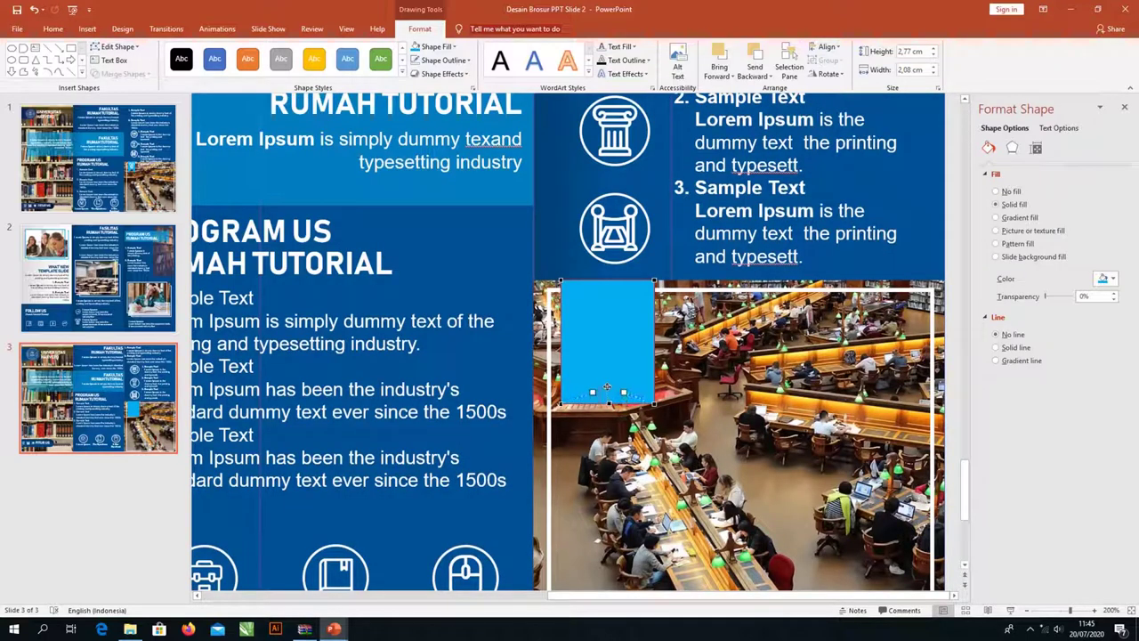
drag(607, 374, 606, 353)
scroll(612, 403, down, 5)
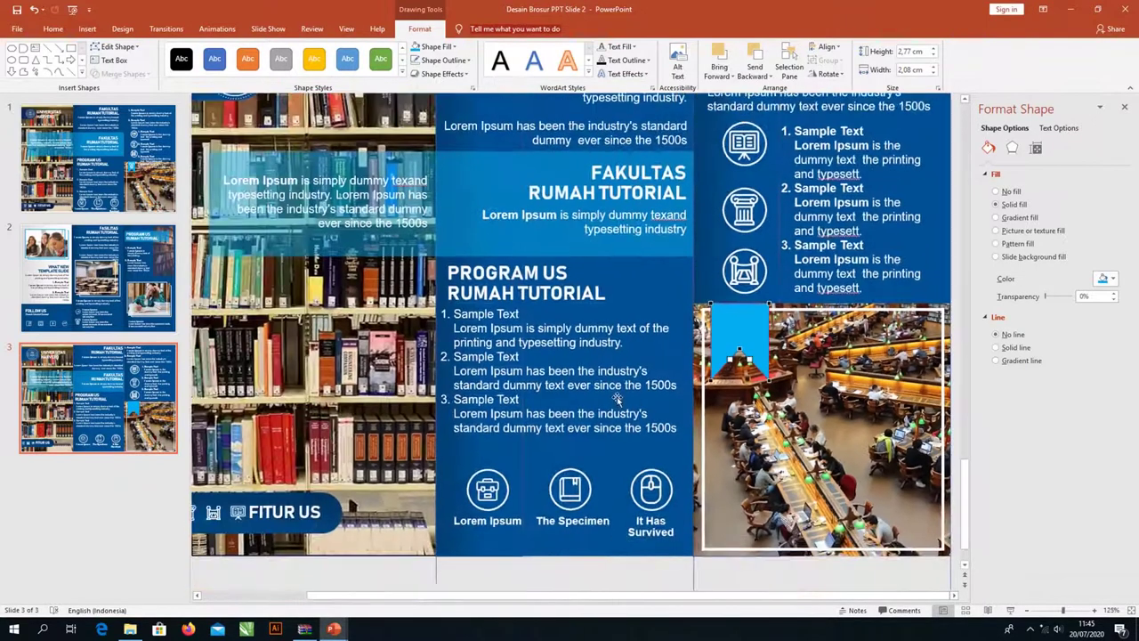
click(561, 281)
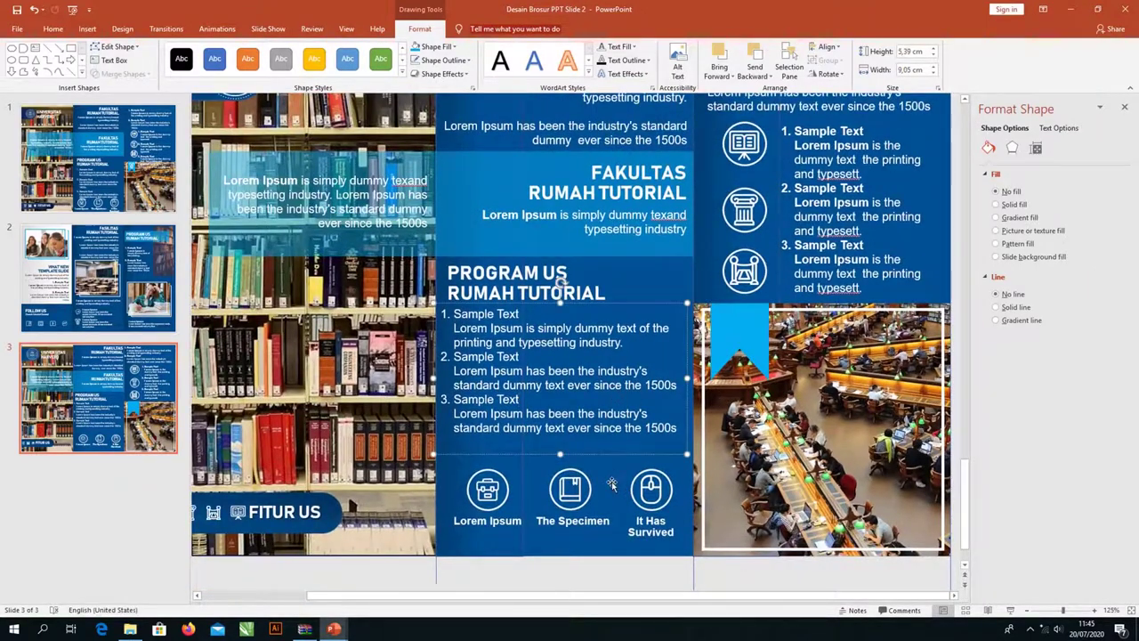
scroll(612, 484, down, 1)
scroll(616, 483, down, 1)
Step: Paste the medal icon and nudge it left until it sits centred on the blue ribbon
key(Escape)
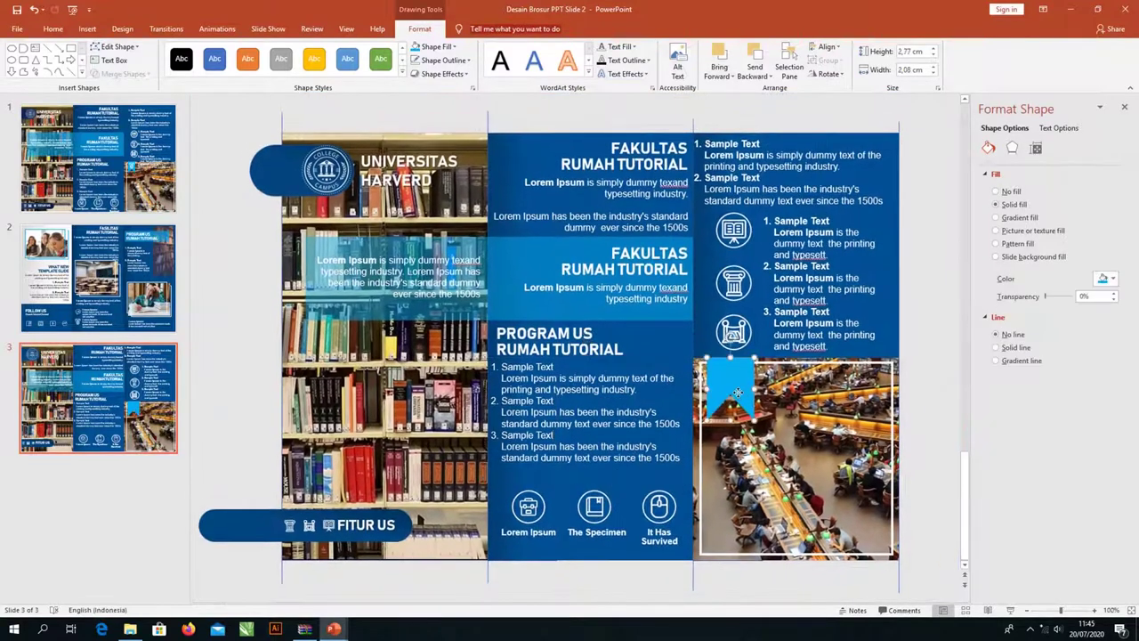
key(ctrl+v)
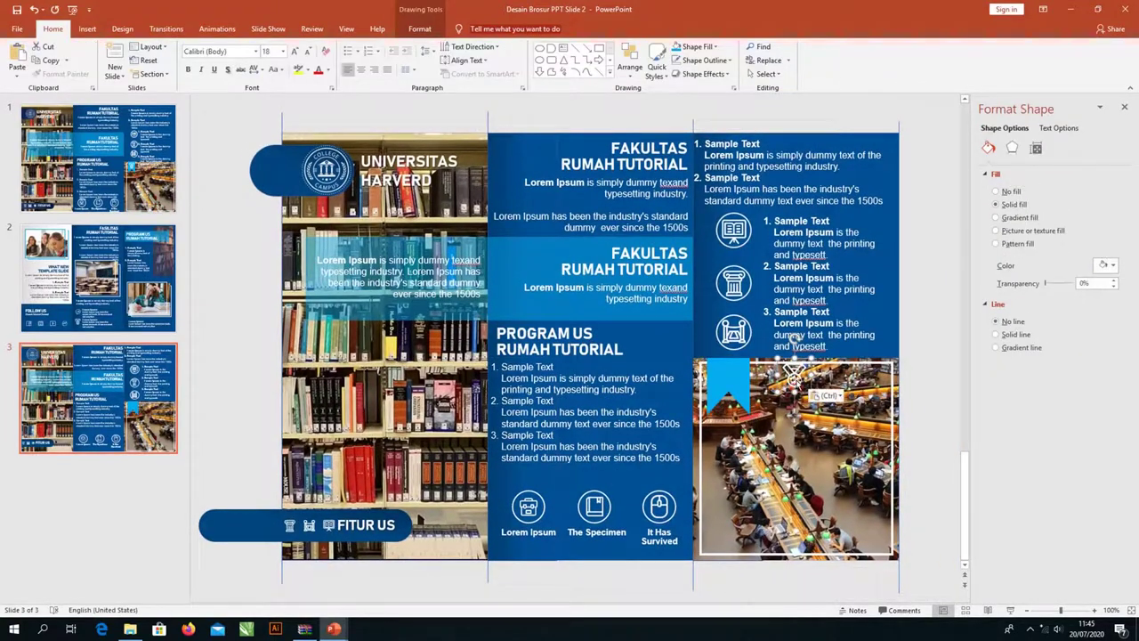
drag(792, 372, 767, 377)
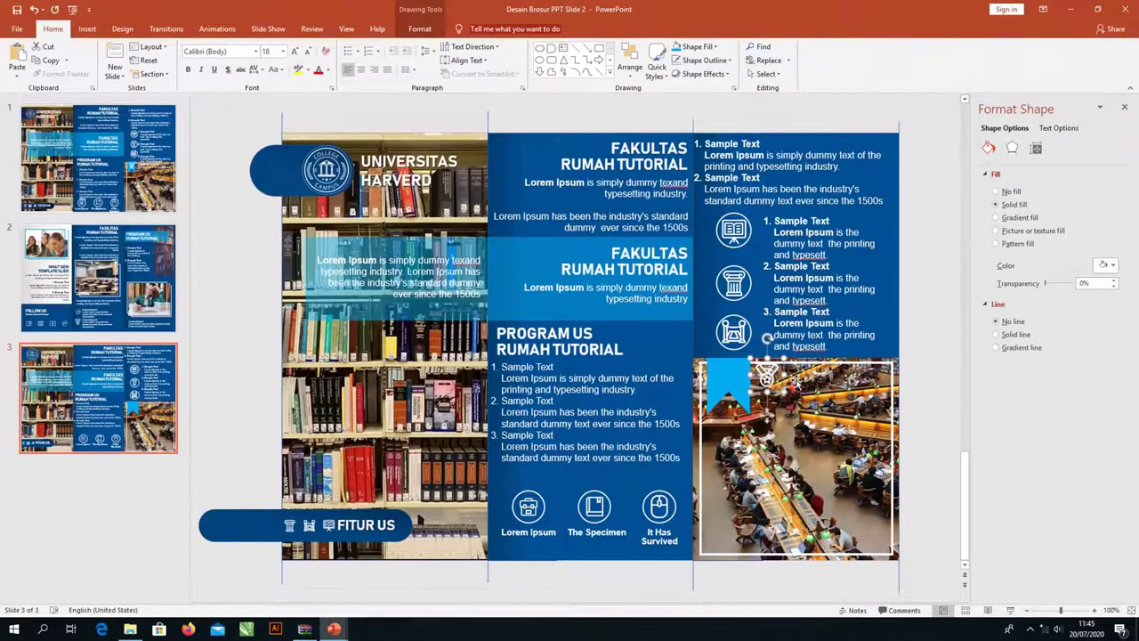
key(Left)
key(Left)
key(Left)
key(Left)
key(Left)
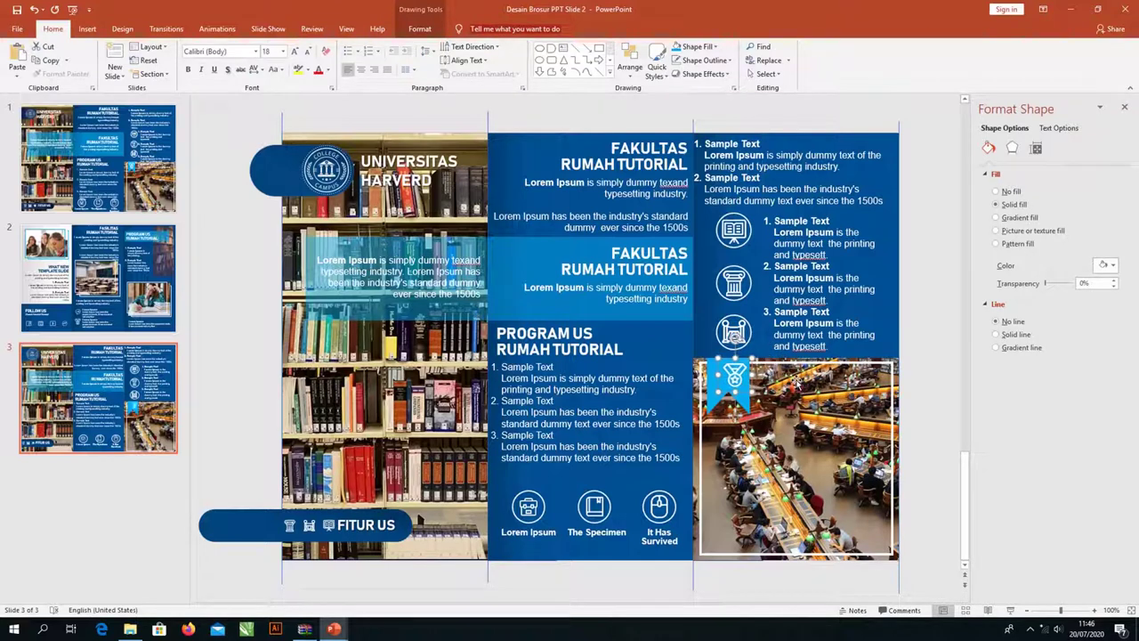
key(Left)
key(Left)
key(Left)
key(Left)
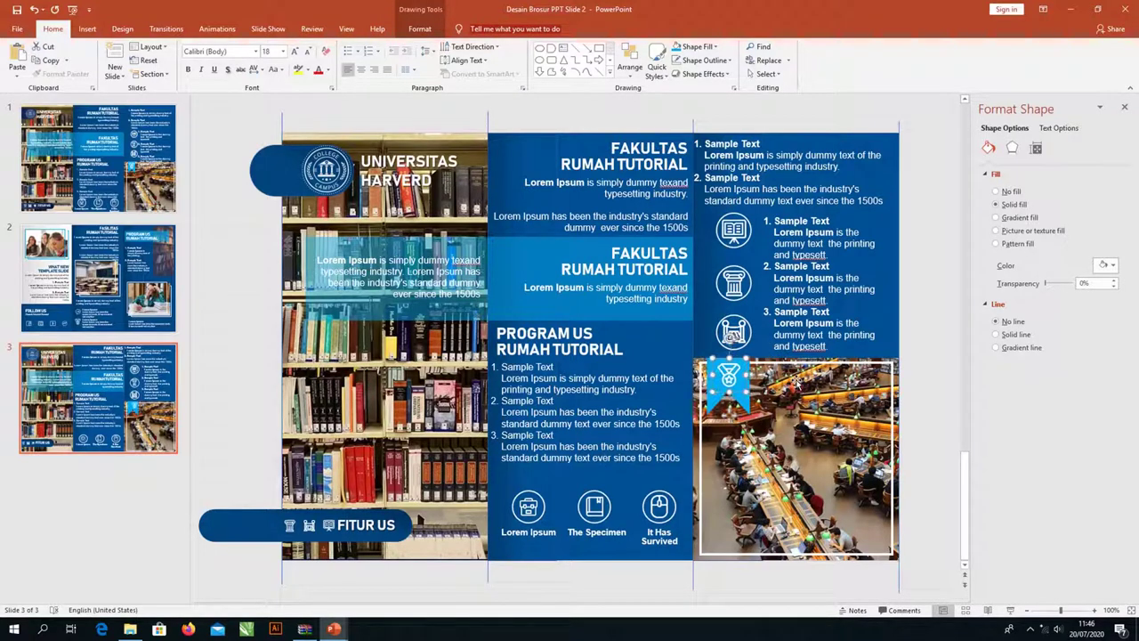
key(Left)
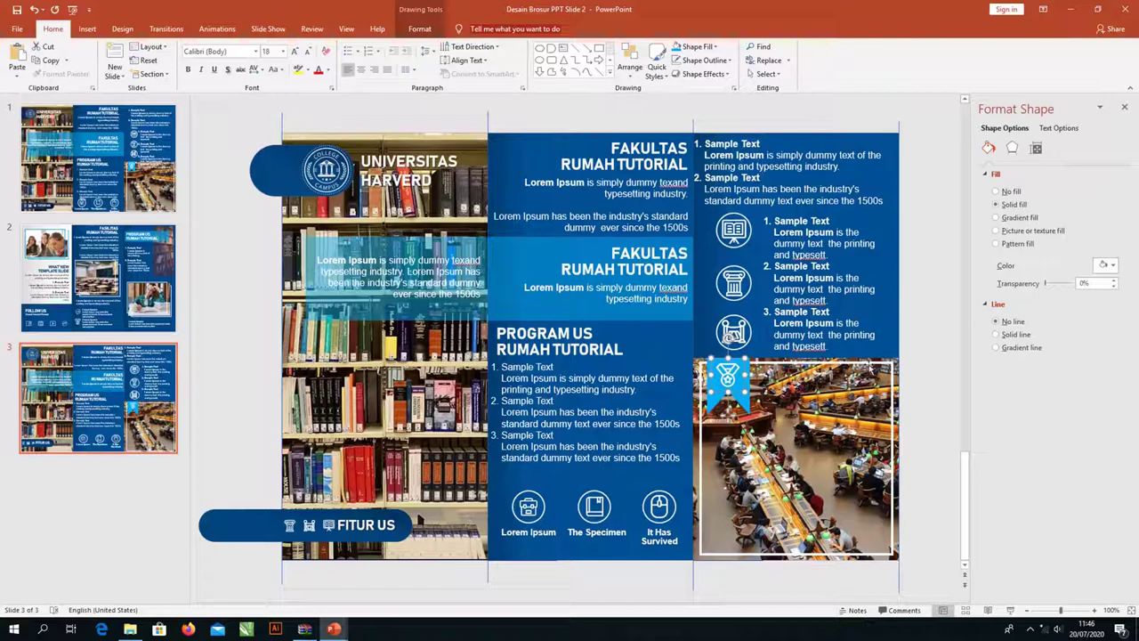
Step: Bring up the slide menu below slide 3 in the thumbnail pane
click(928, 356)
ctrl+scroll(928, 356, down, 3)
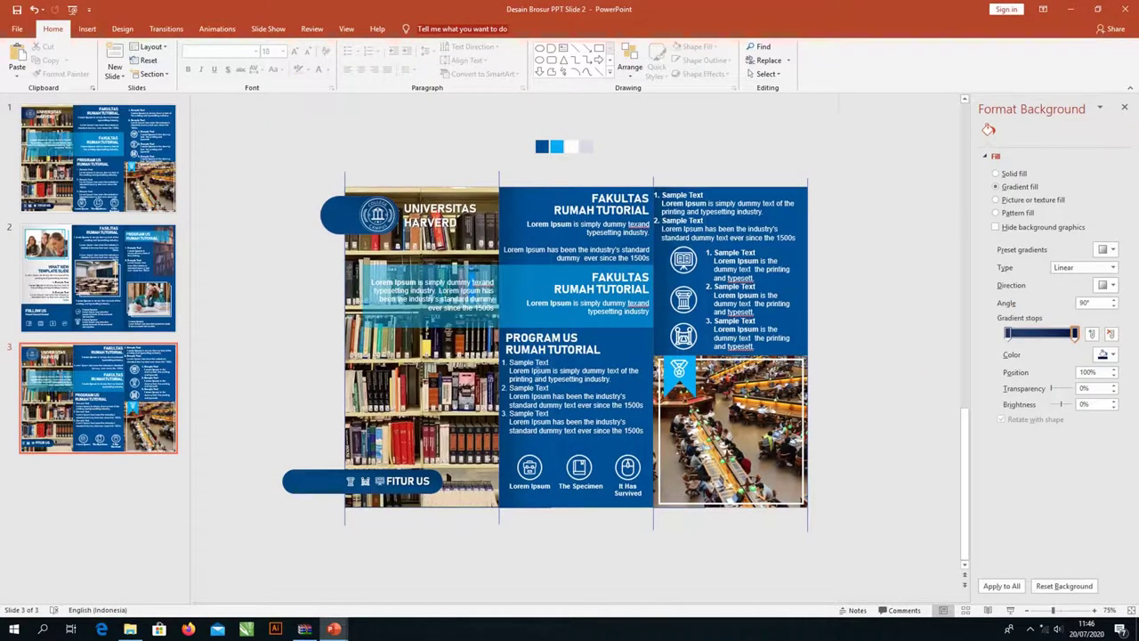
right_click(83, 473)
Step: Add a new slide 4 and delete its title and content placeholders
click(109, 521)
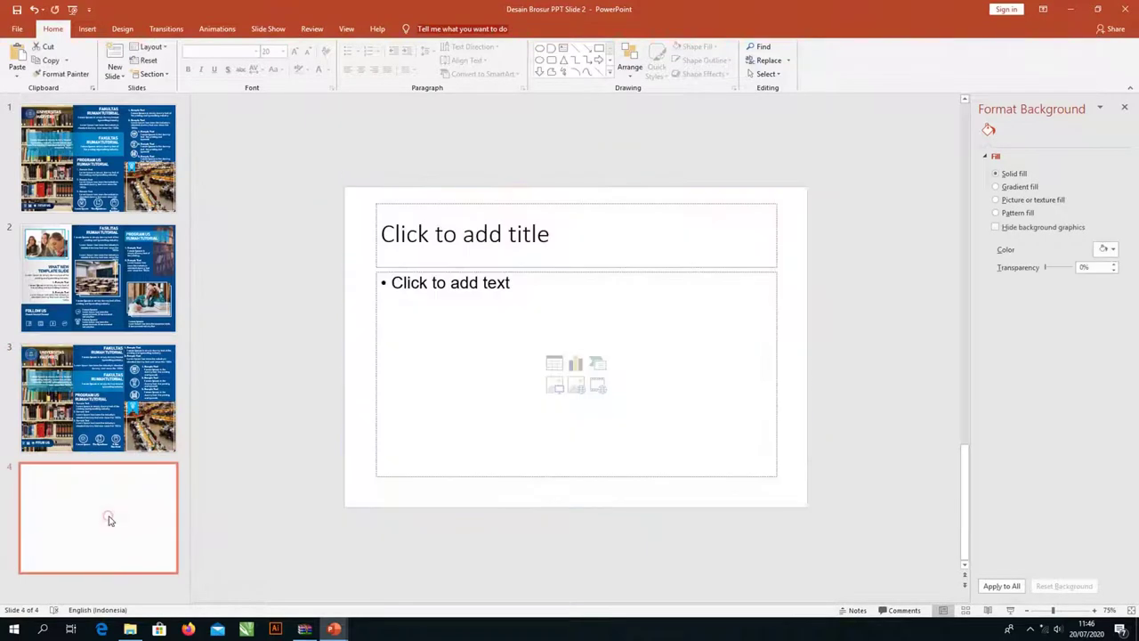
click(482, 207)
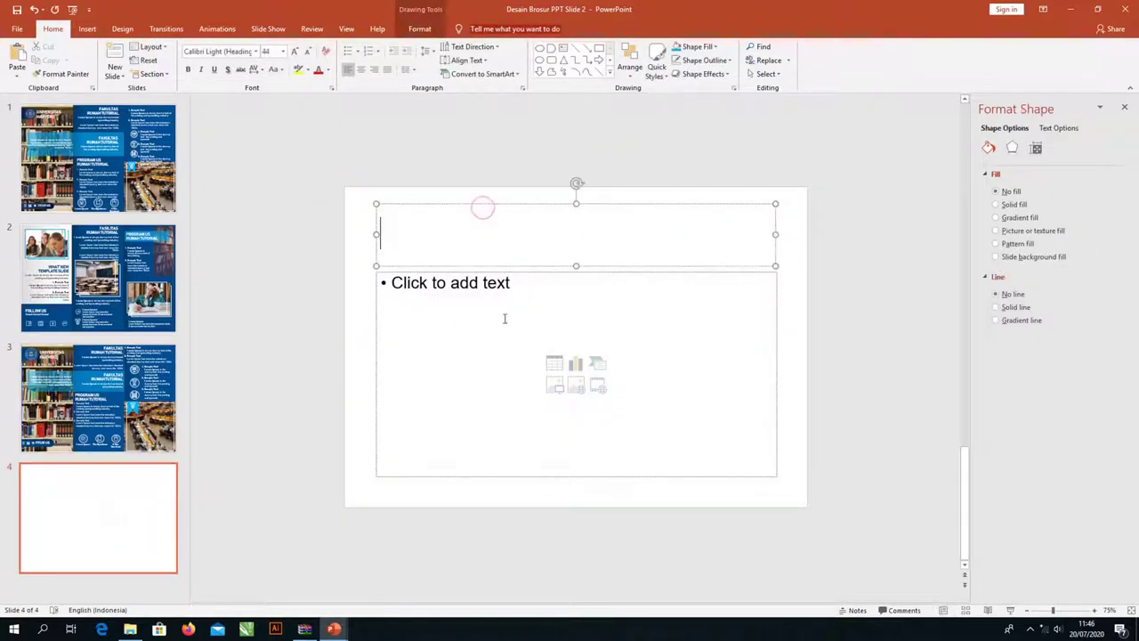
click(504, 320)
key(Delete)
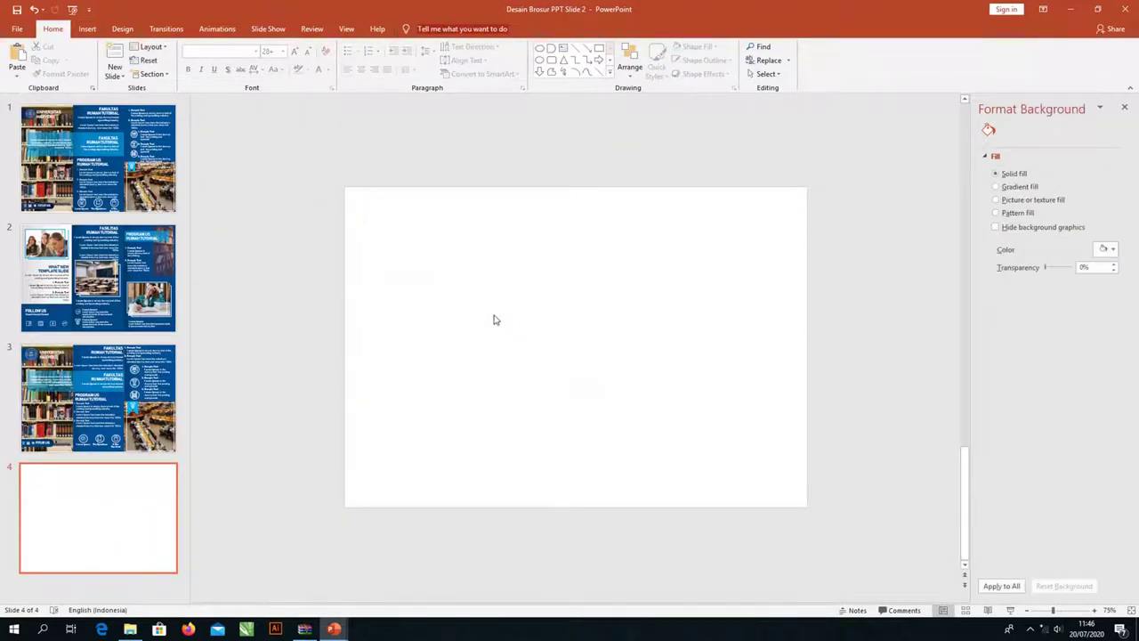
Step: Draw four vertical lines across slide 4 and distribute them evenly horizontally
click(87, 28)
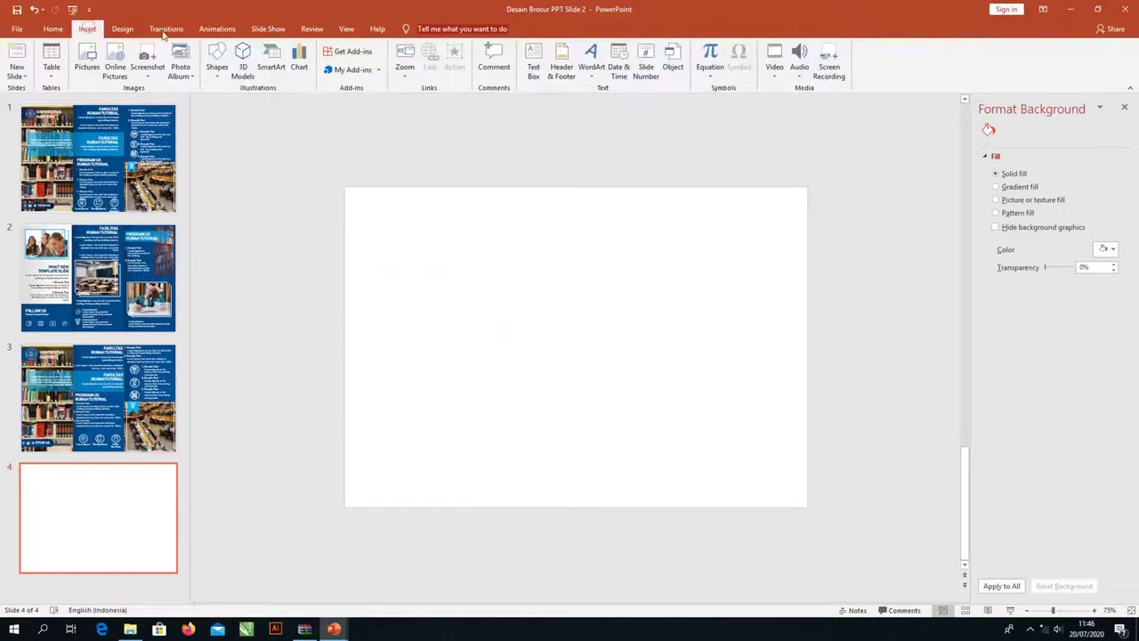
click(218, 66)
click(249, 101)
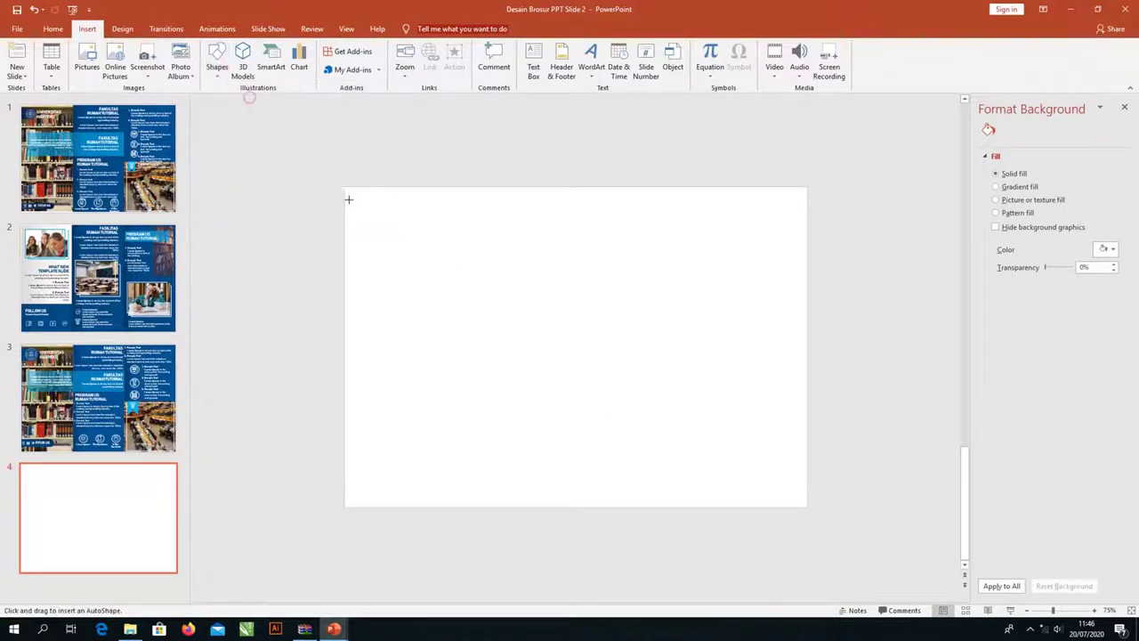
drag(345, 220, 352, 438)
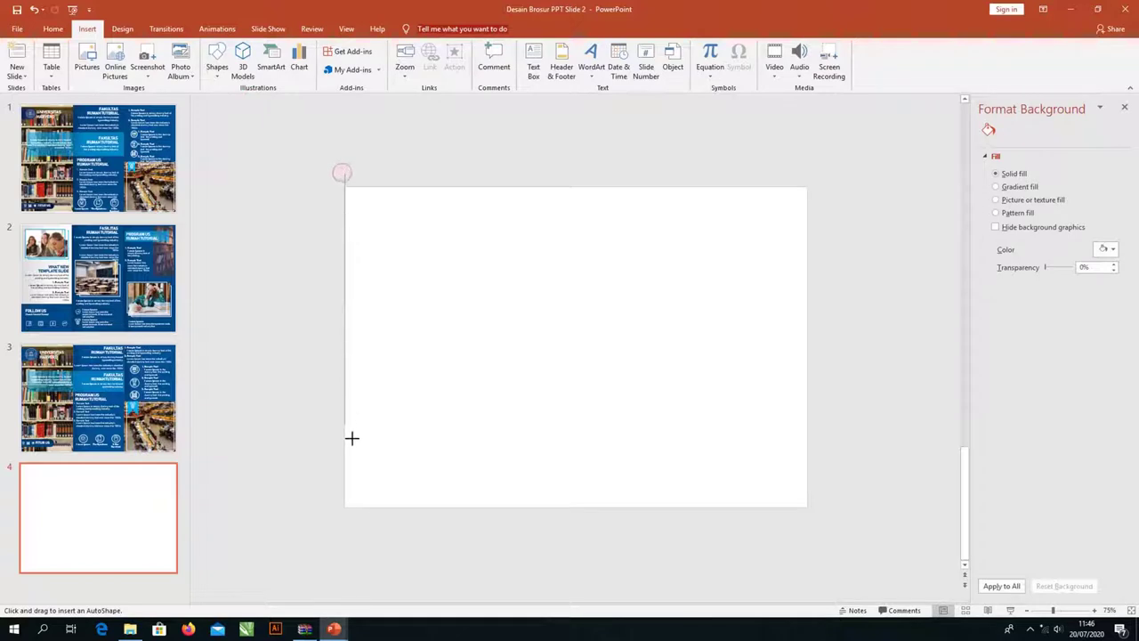
drag(349, 520, 349, 520)
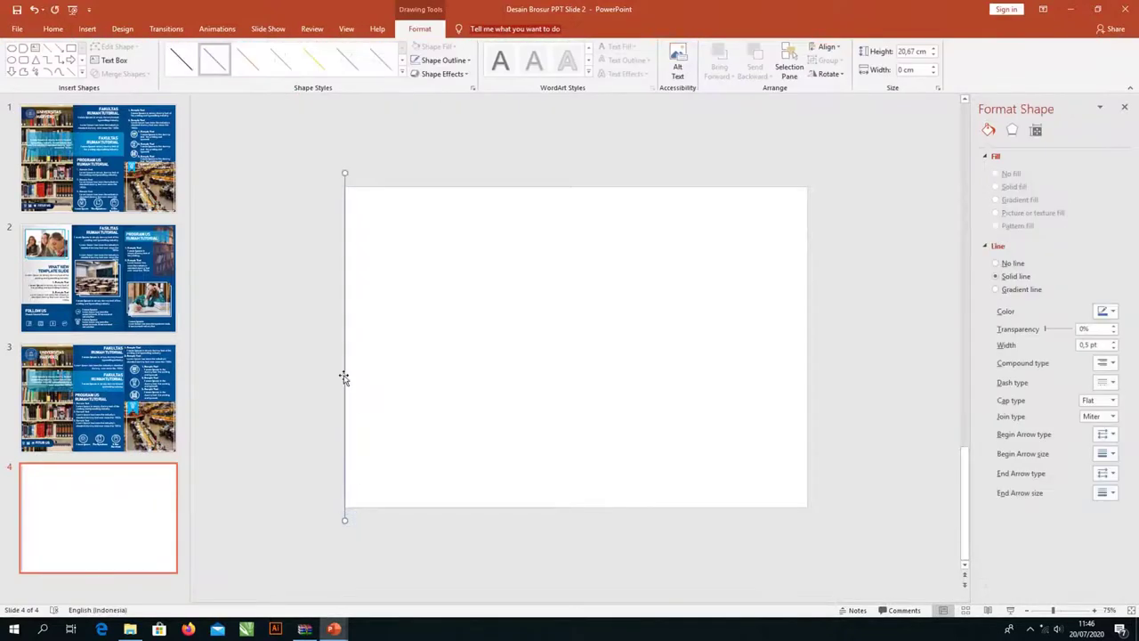
mouse_move(344, 374)
mouse_down()
mouse_move(753, 359)
mouse_move(806, 386)
mouse_up()
drag(227, 133, 842, 541)
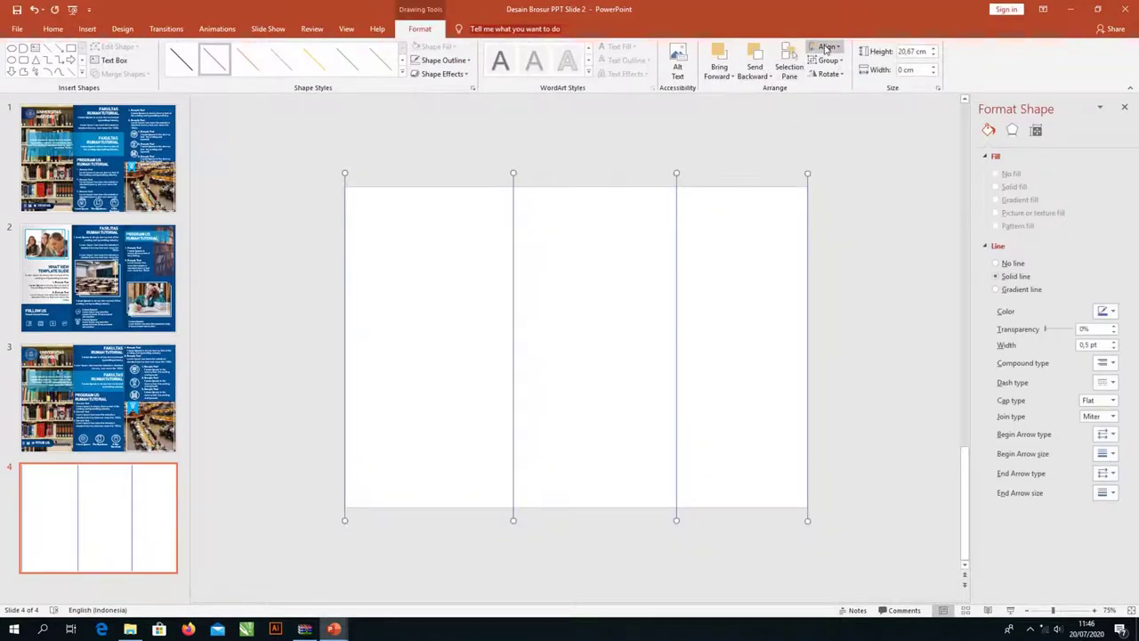
click(826, 47)
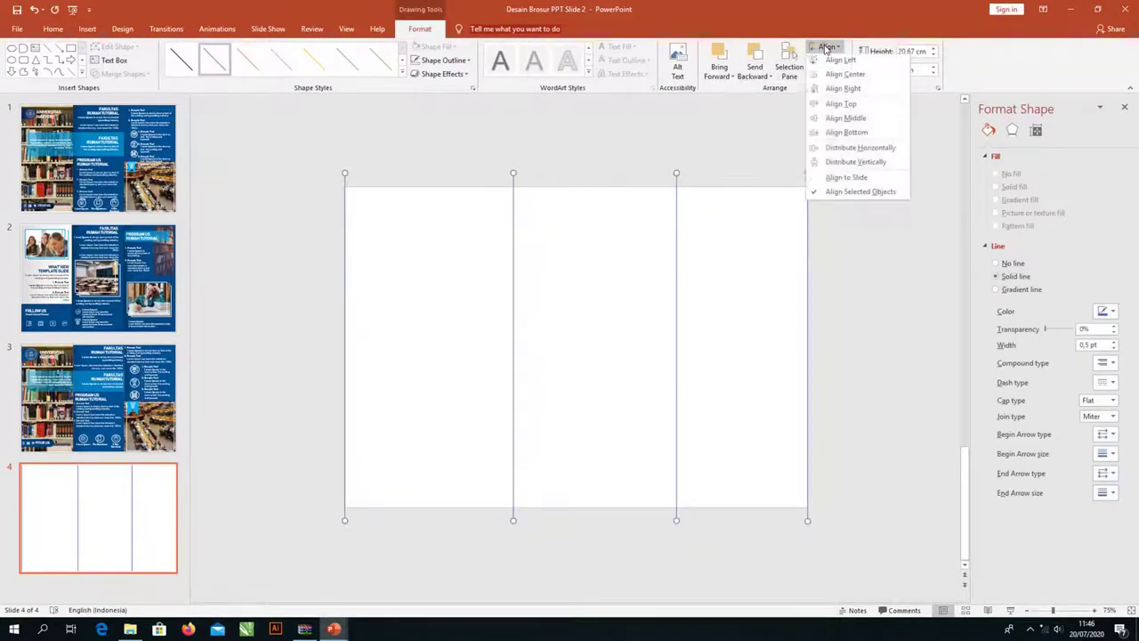
click(852, 148)
click(562, 150)
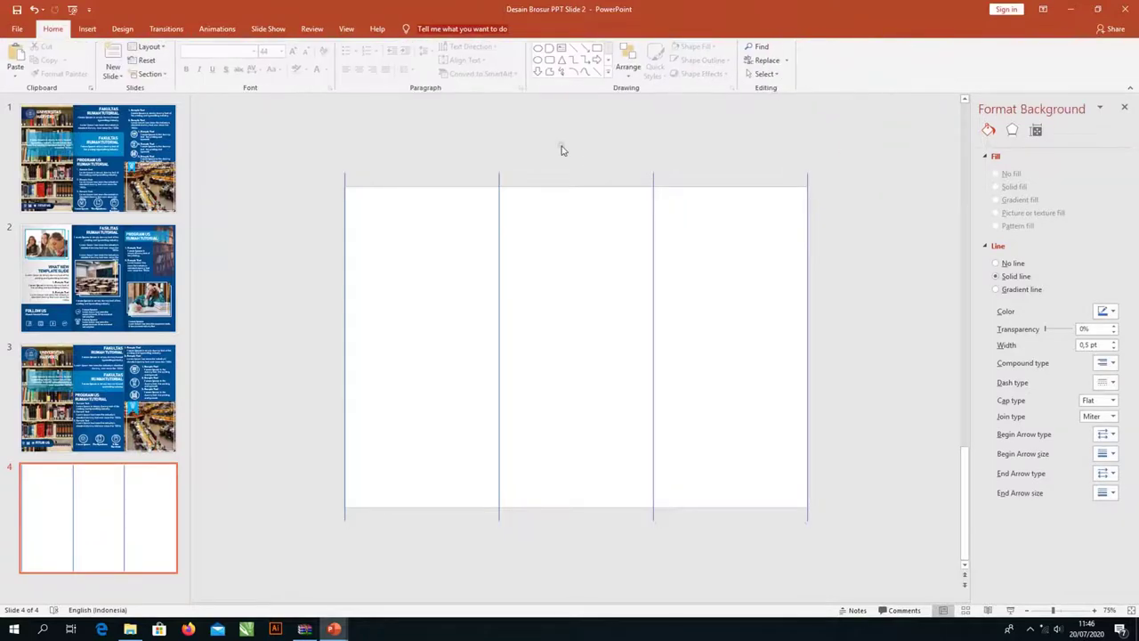
Step: Paste the colour swatches above slide 4 and draw a rectangle in the left panel
key(ctrl+v)
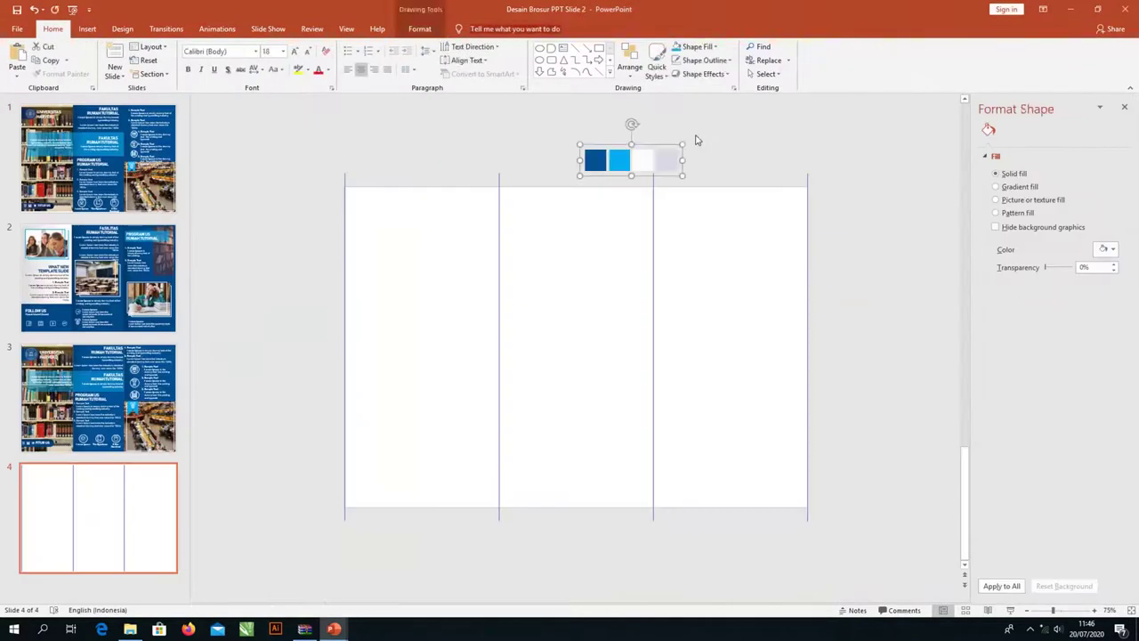
drag(615, 141, 615, 143)
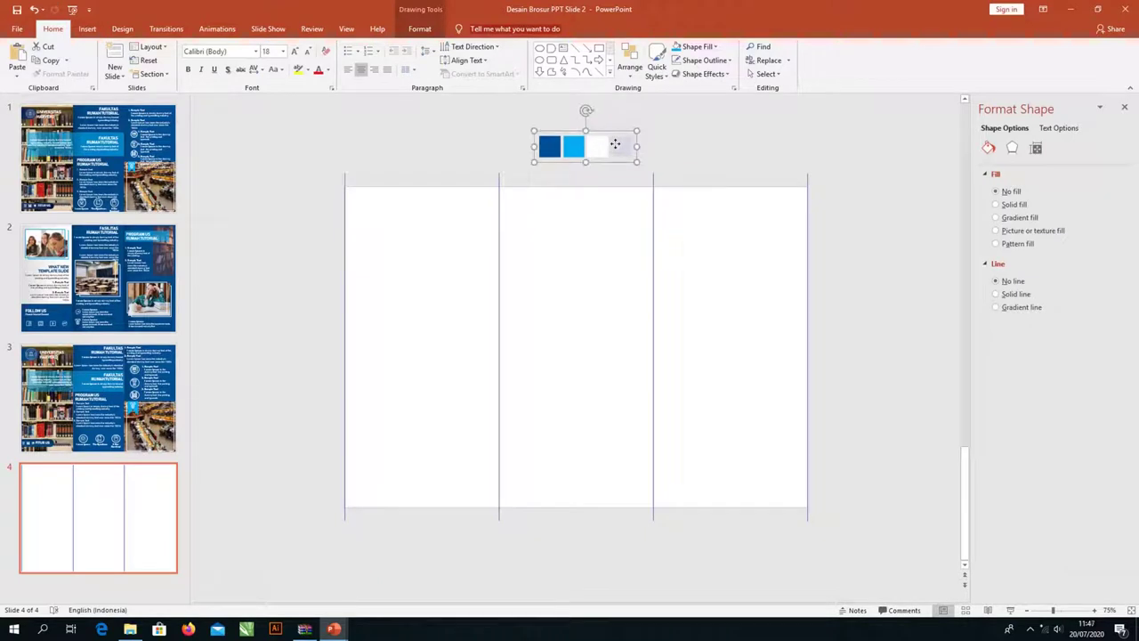
click(87, 28)
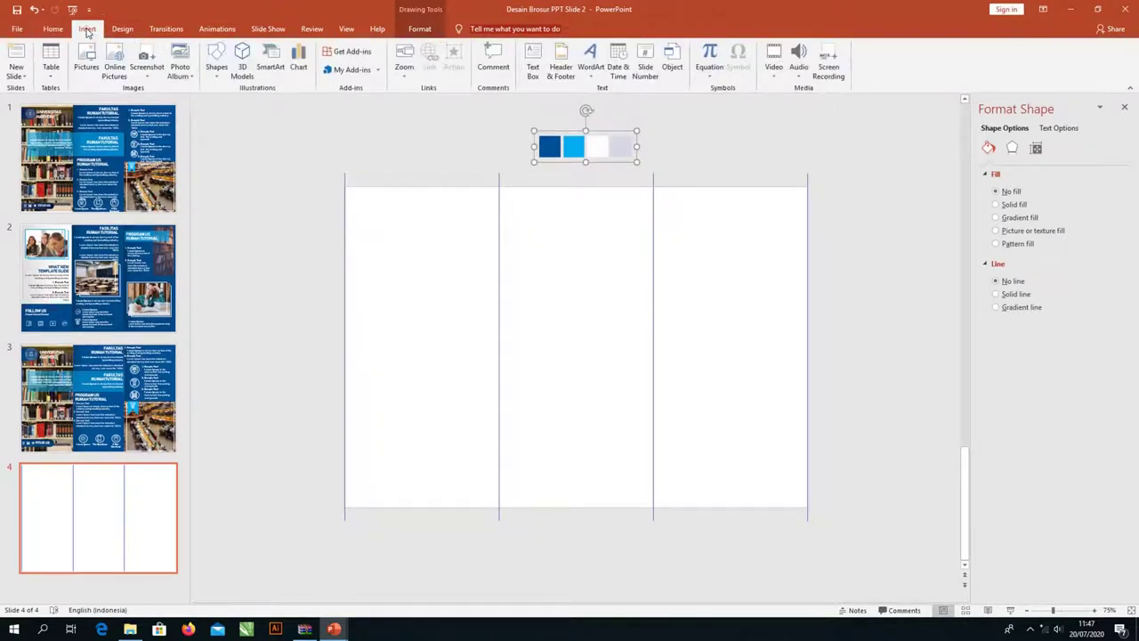
click(215, 56)
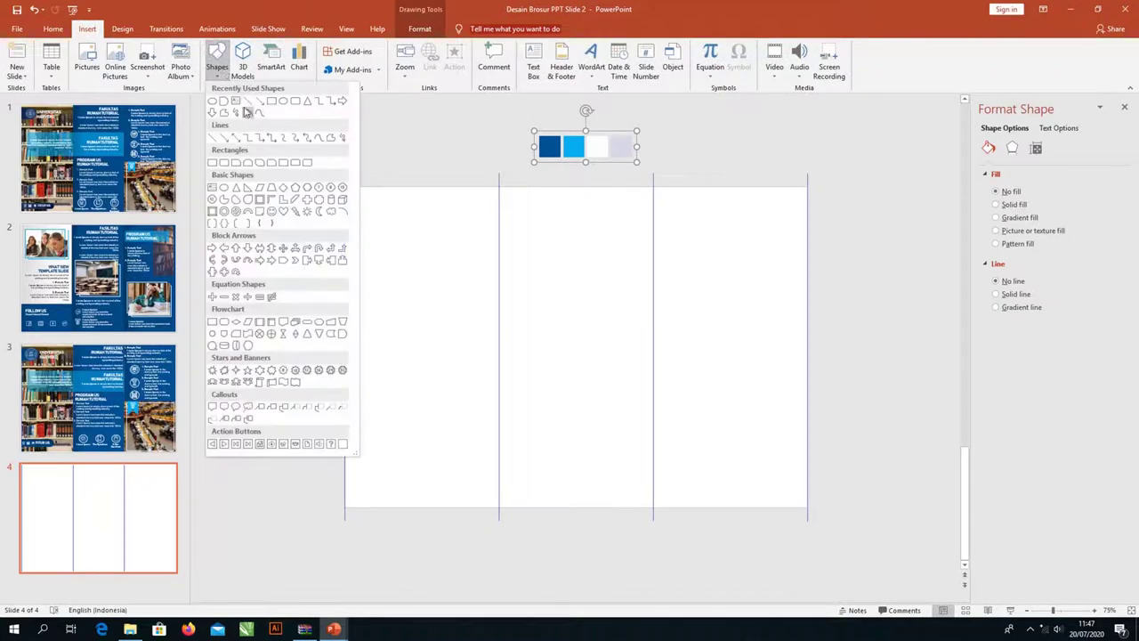
click(272, 103)
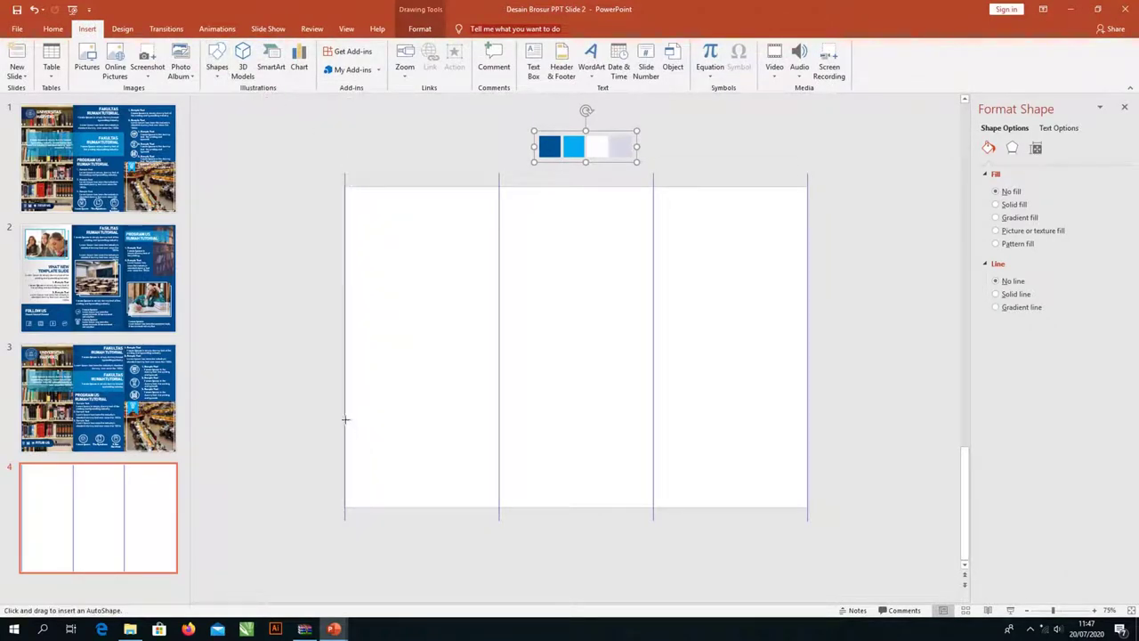
drag(345, 419, 500, 506)
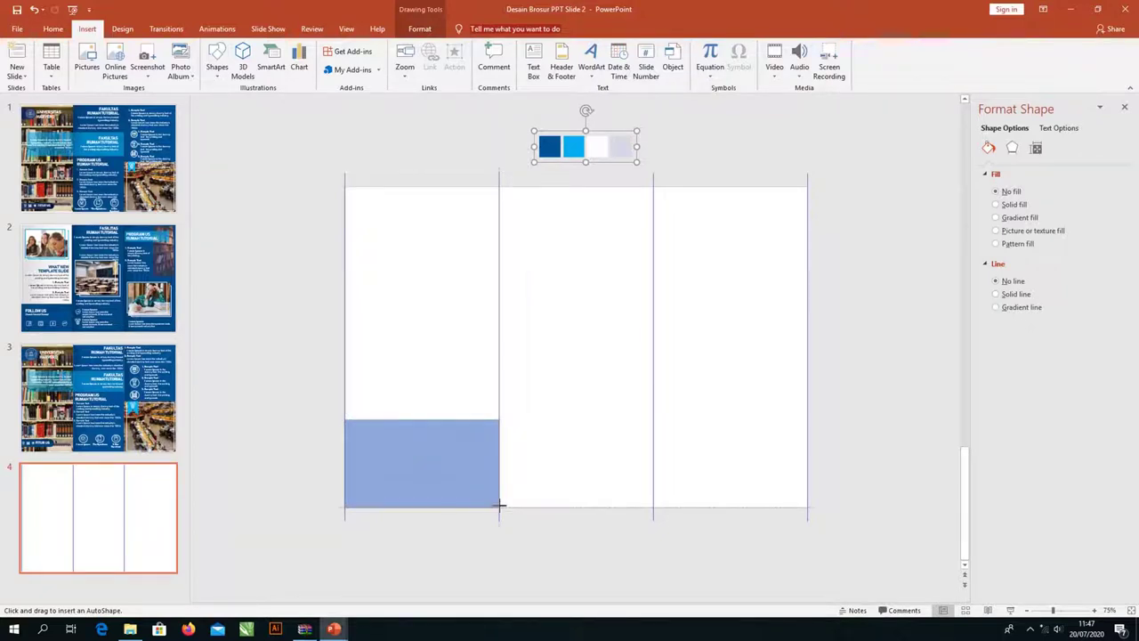
Step: Give the rectangle no outline and the dark blue swatch fill, then stretch it to full height
right_click(472, 475)
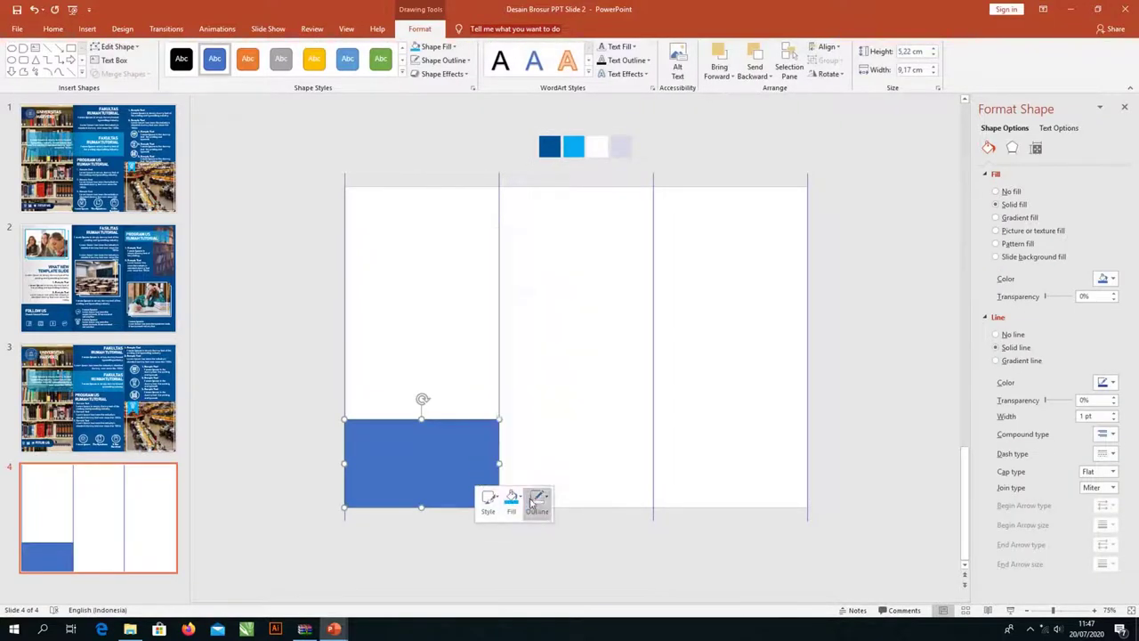
click(534, 500)
click(543, 418)
click(510, 505)
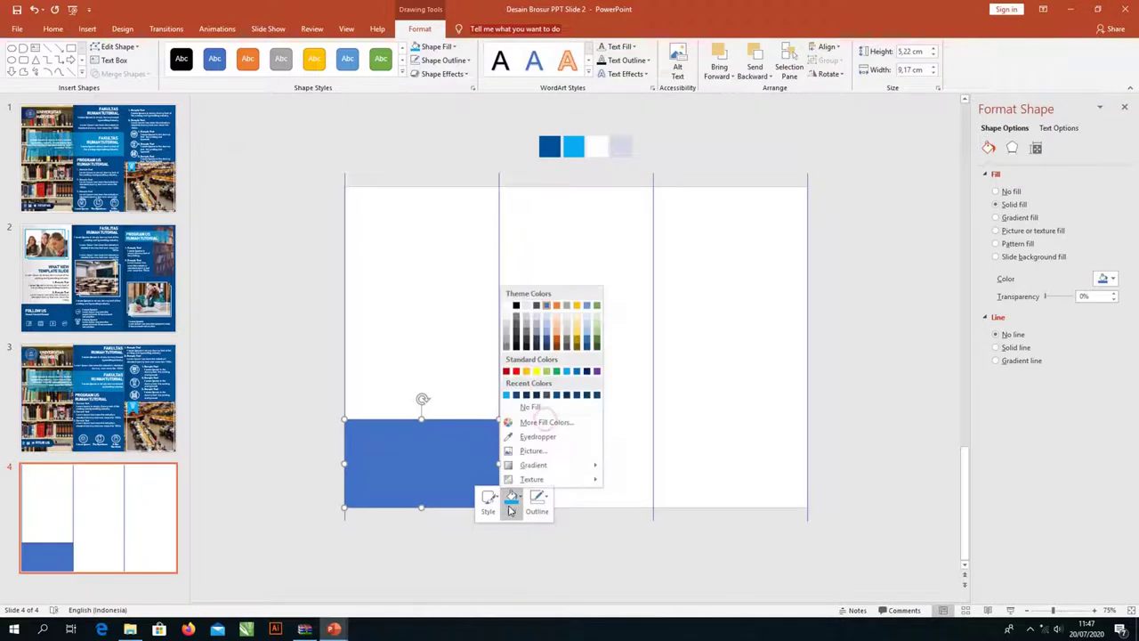
click(525, 436)
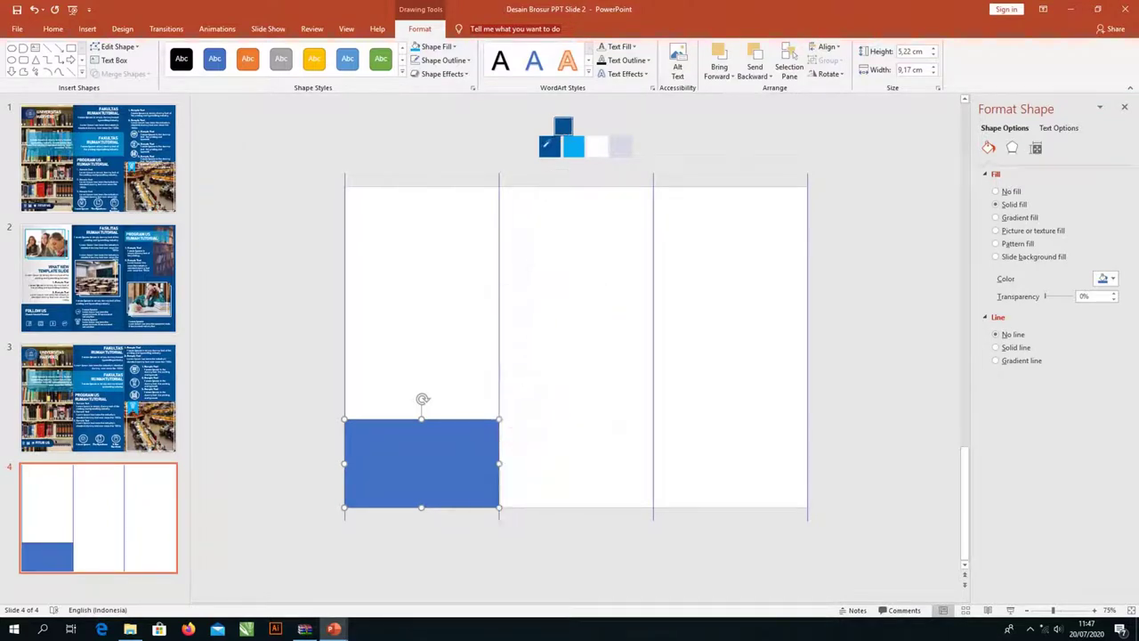
click(544, 146)
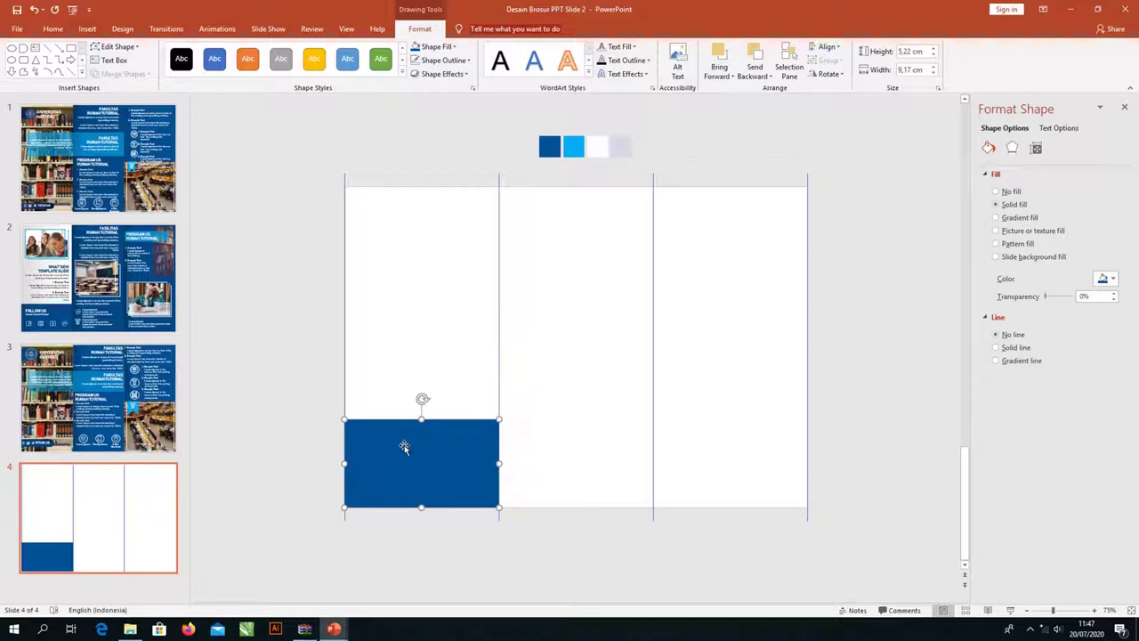
drag(404, 447, 419, 185)
Step: Change the left panel's tall rectangle to a gradient fading to light grey
right_click(419, 216)
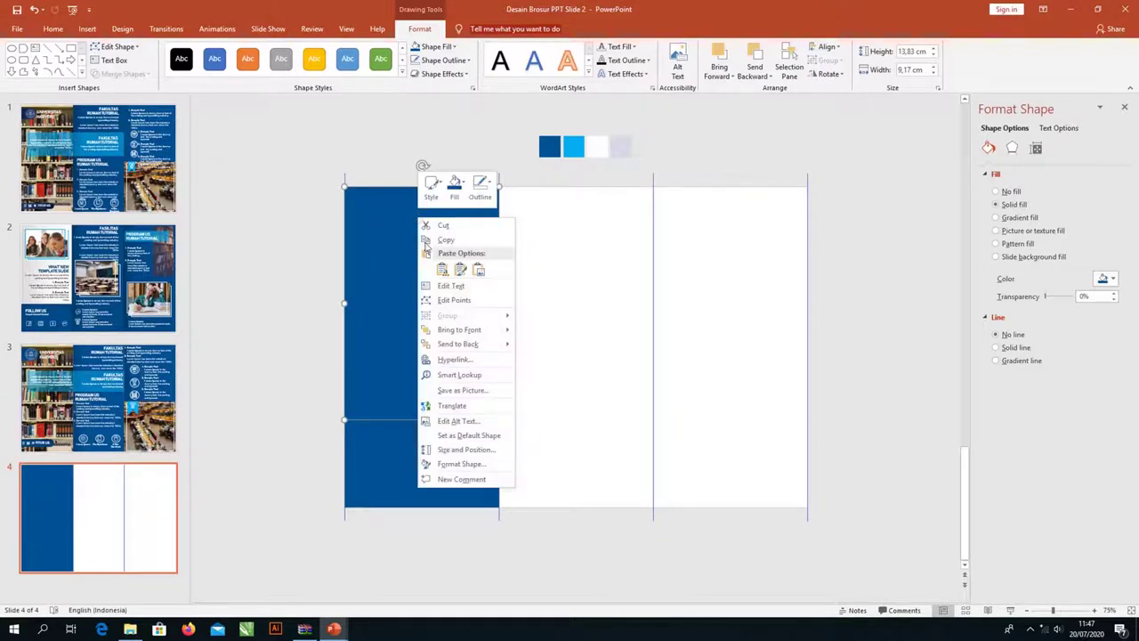
click(453, 191)
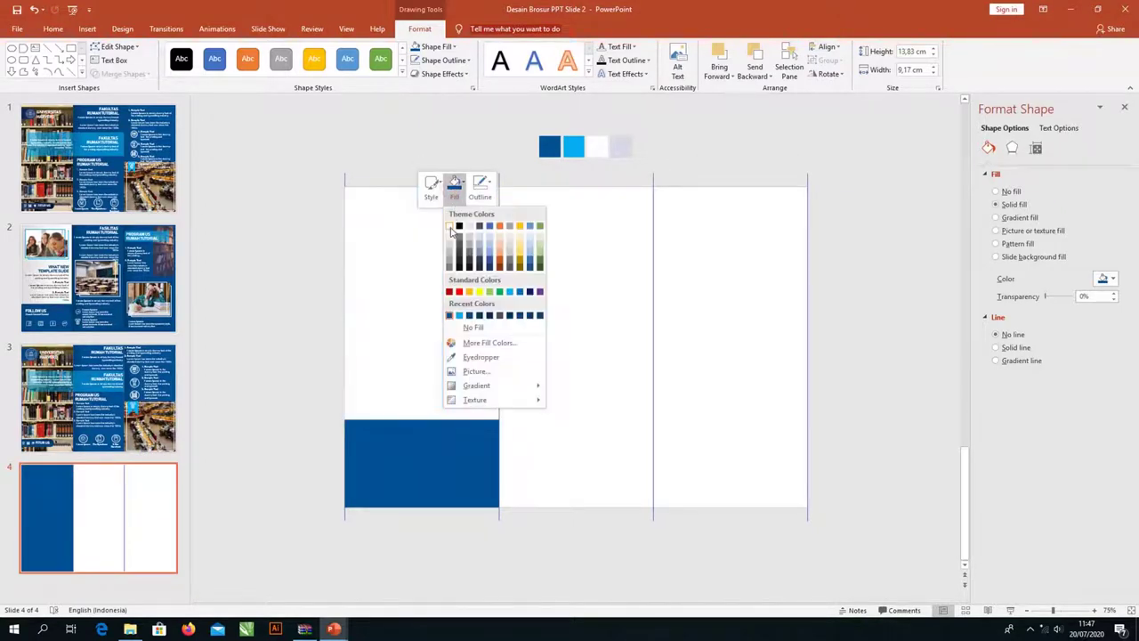
click(449, 225)
click(996, 217)
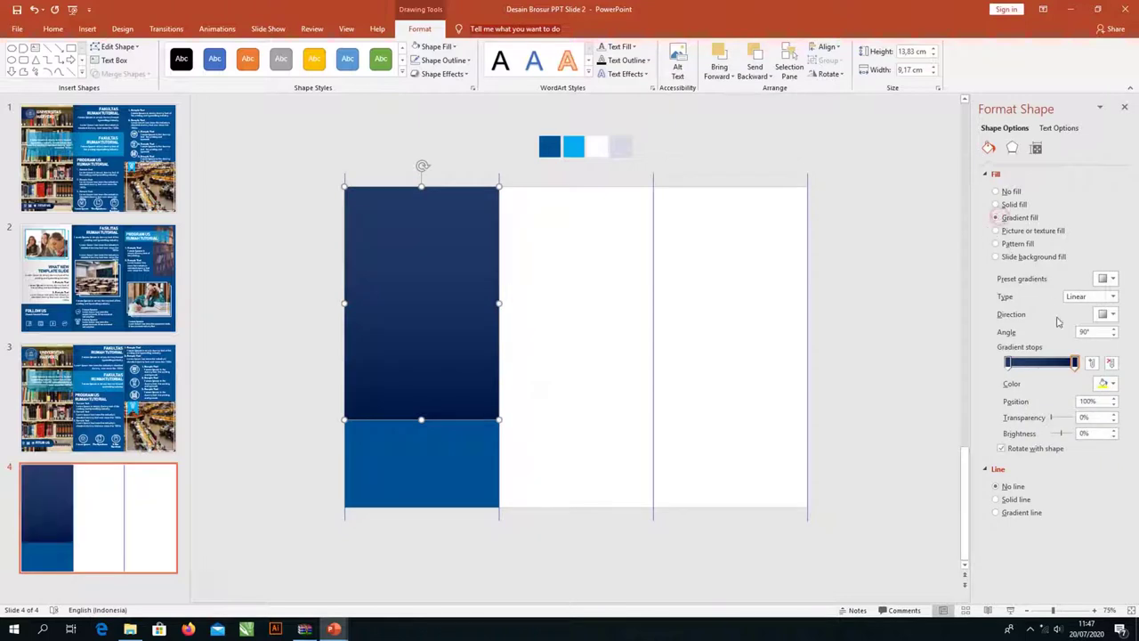
click(1101, 383)
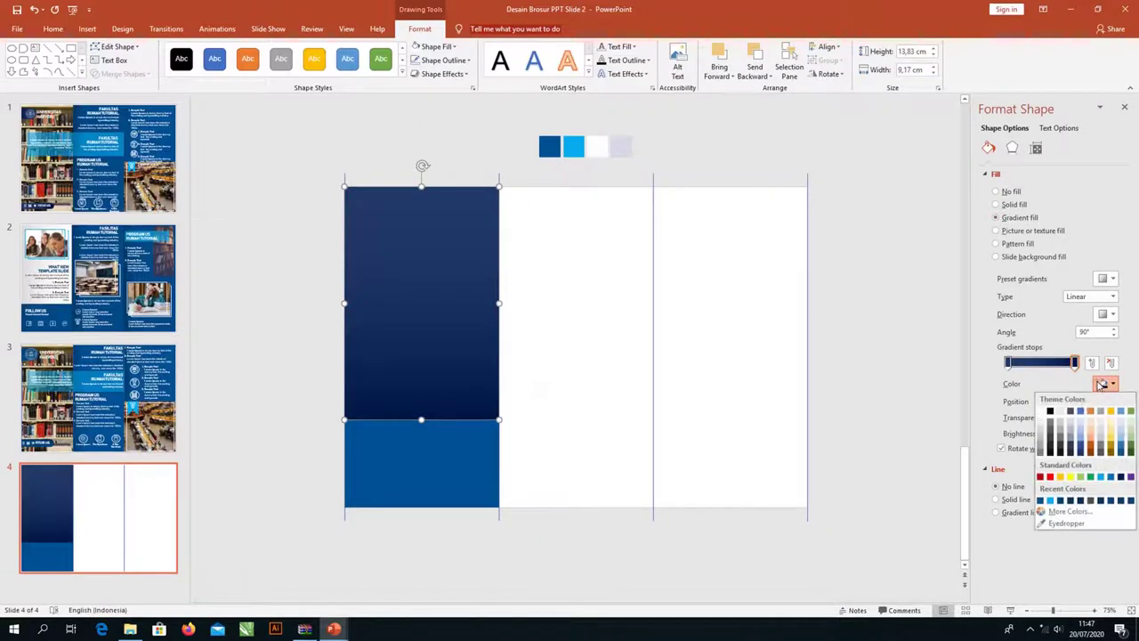
click(1040, 411)
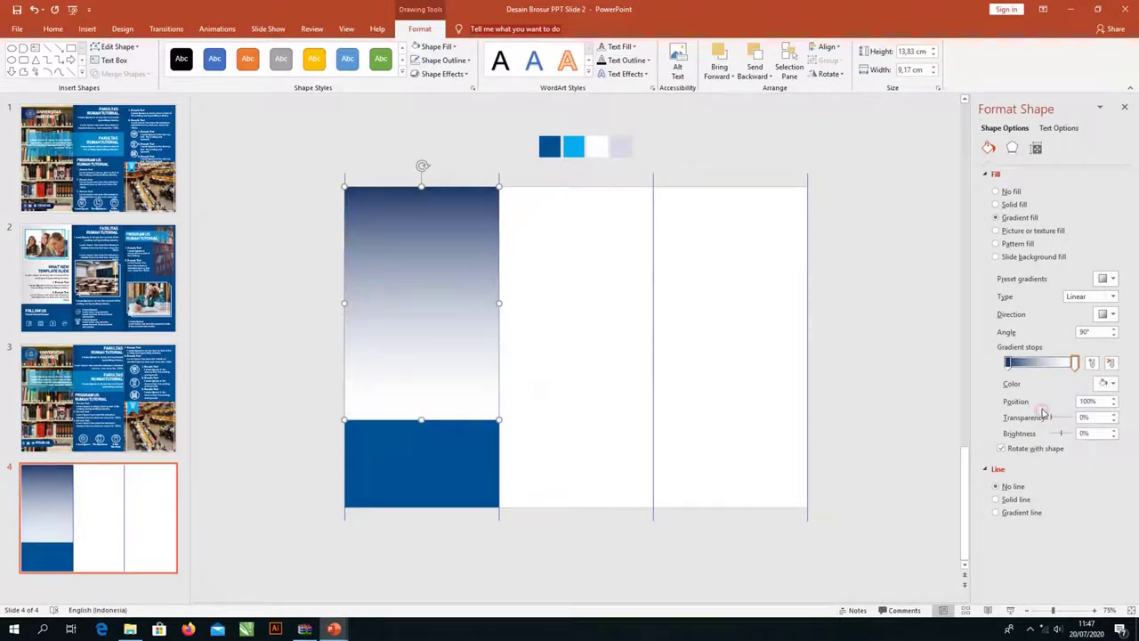
click(1110, 316)
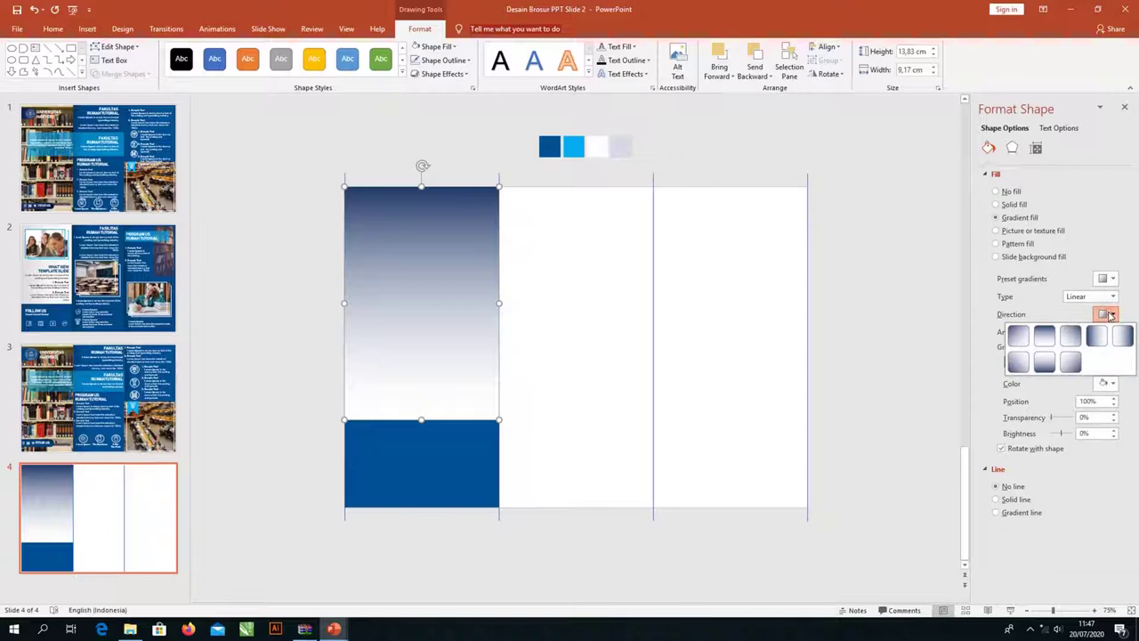
click(1097, 335)
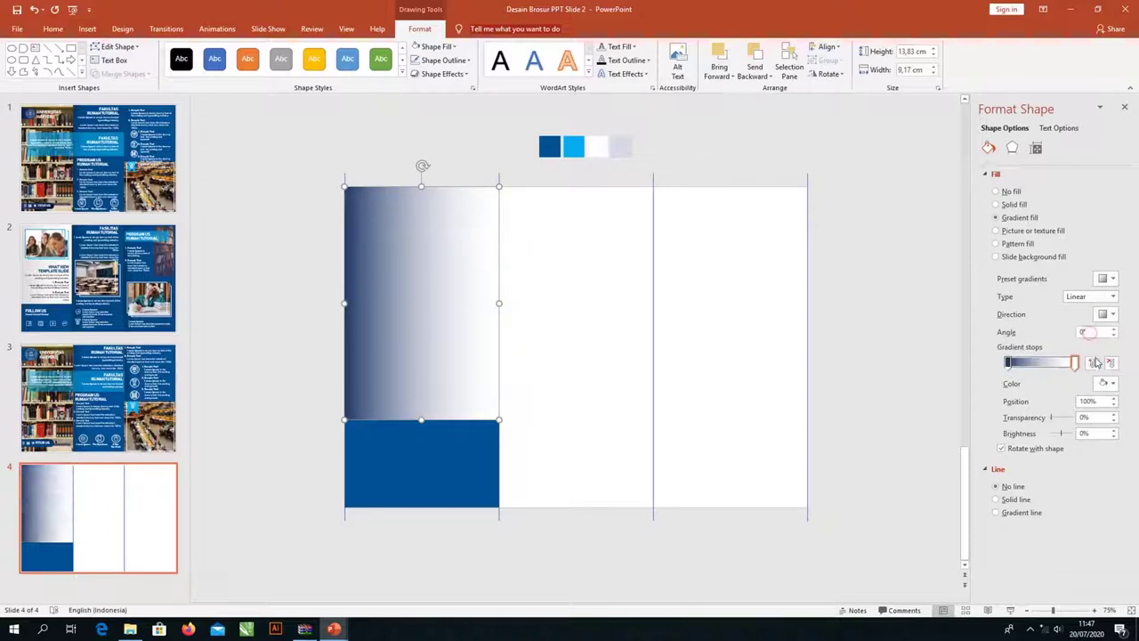
Step: Copy the dark blue rectangle into the middle and right panels at full 19,05 cm height
click(443, 440)
drag(443, 440, 587, 353)
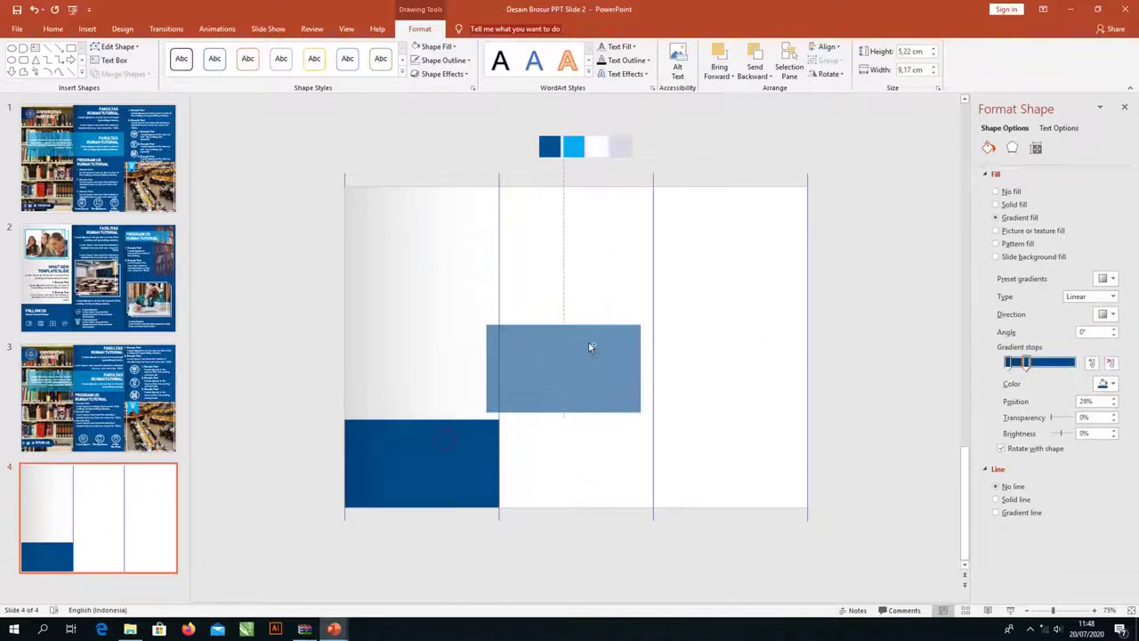
drag(575, 406, 574, 507)
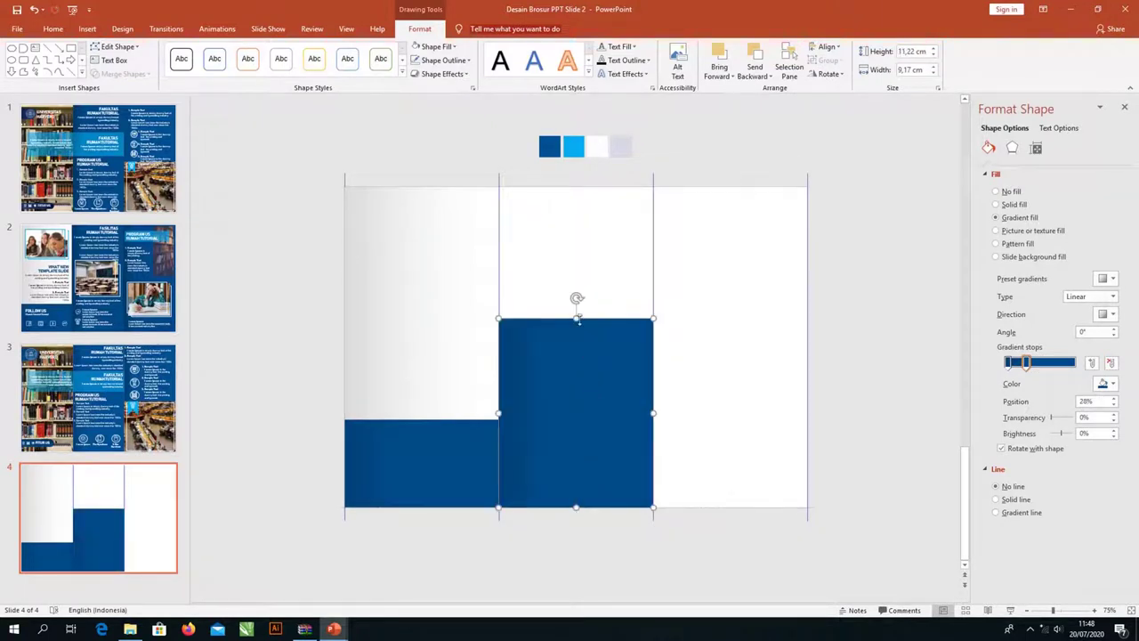
drag(577, 319, 577, 186)
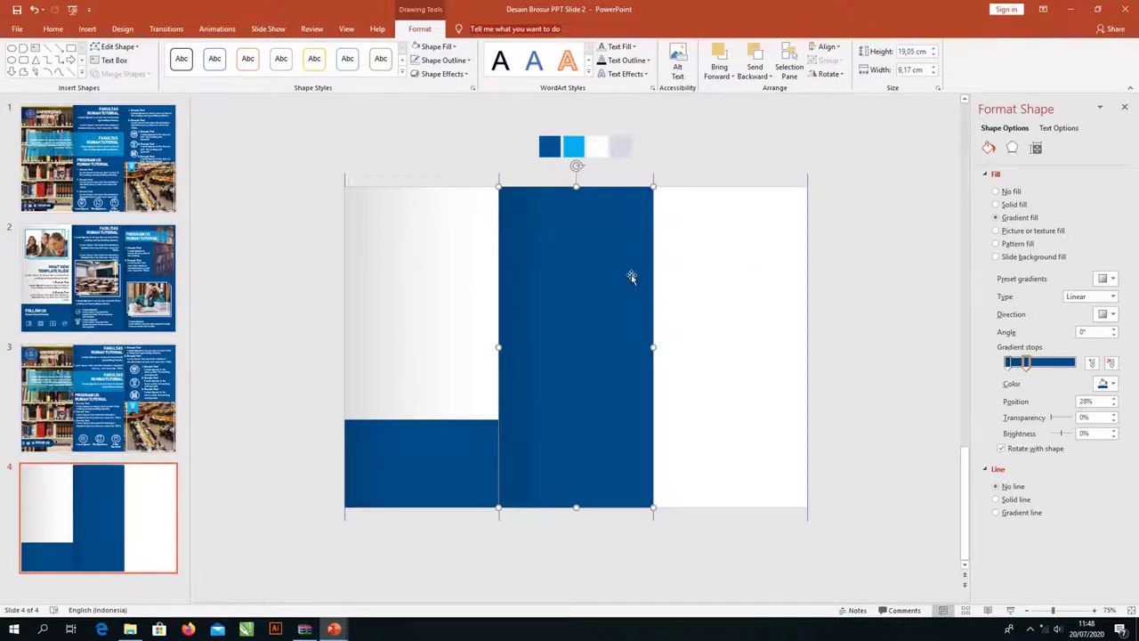
drag(592, 285, 749, 289)
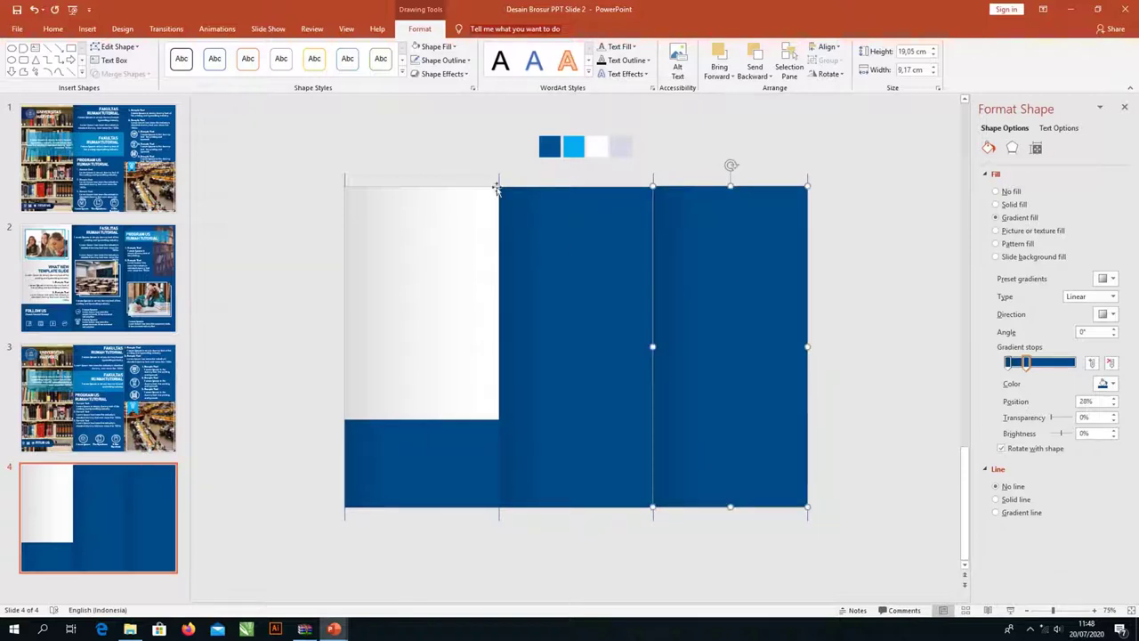
click(445, 157)
click(87, 28)
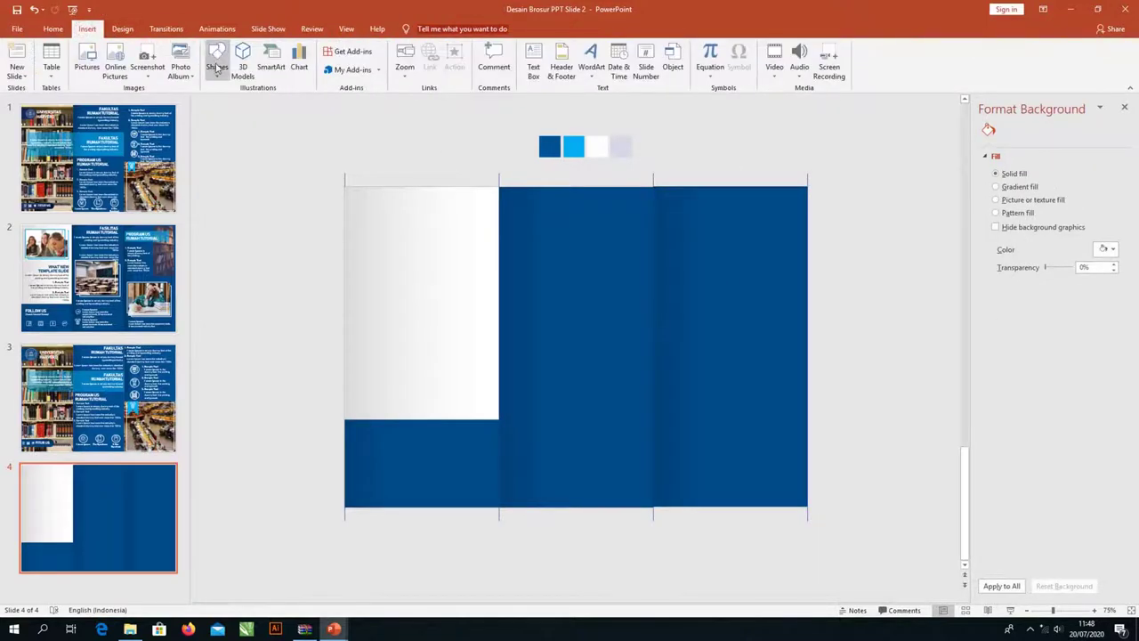
Step: Draw a rectangle across the top of the right panel
click(217, 67)
click(272, 101)
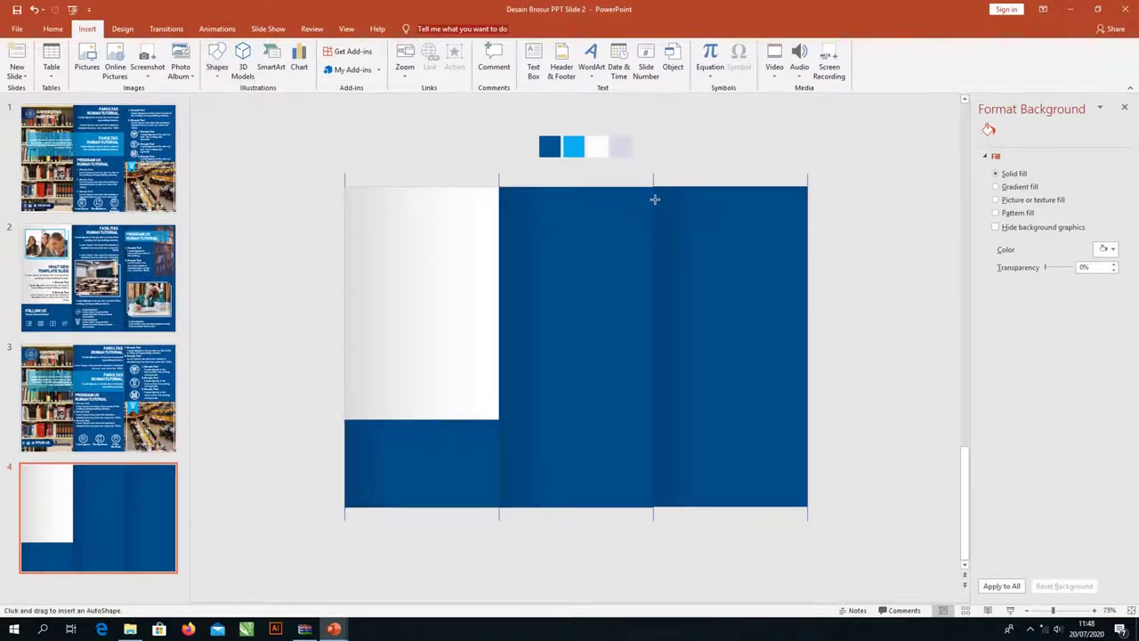
mouse_move(665, 196)
mouse_down()
mouse_move(800, 220)
mouse_move(791, 237)
mouse_up()
Step: Fill the bar with the light blue swatch, remove its outline, and set 32% transparency
right_click(721, 230)
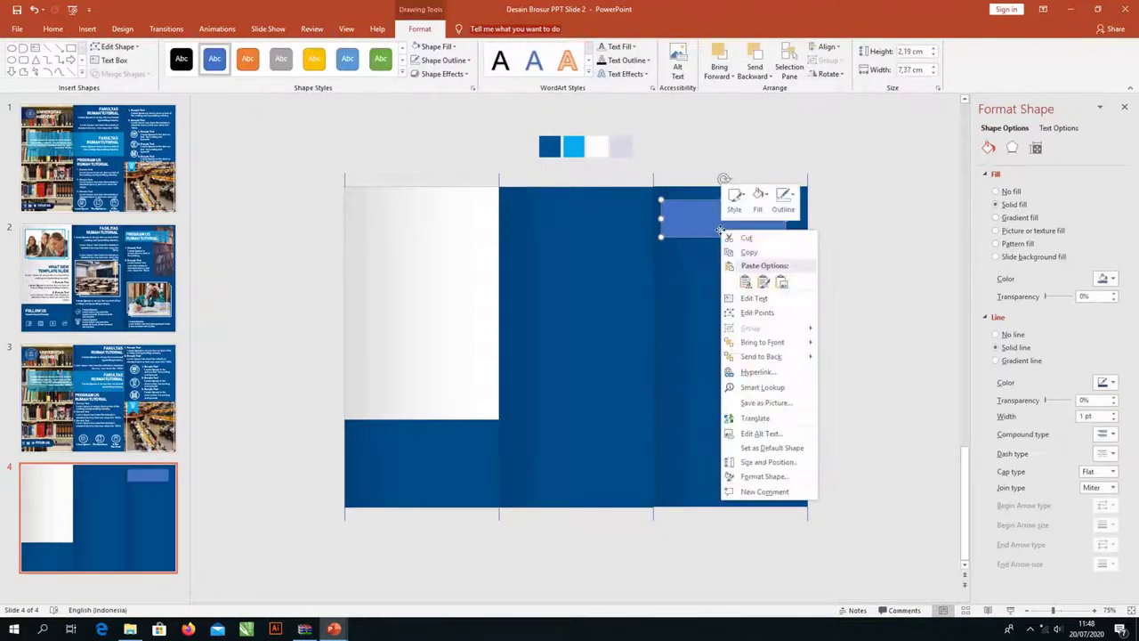
click(757, 198)
click(769, 369)
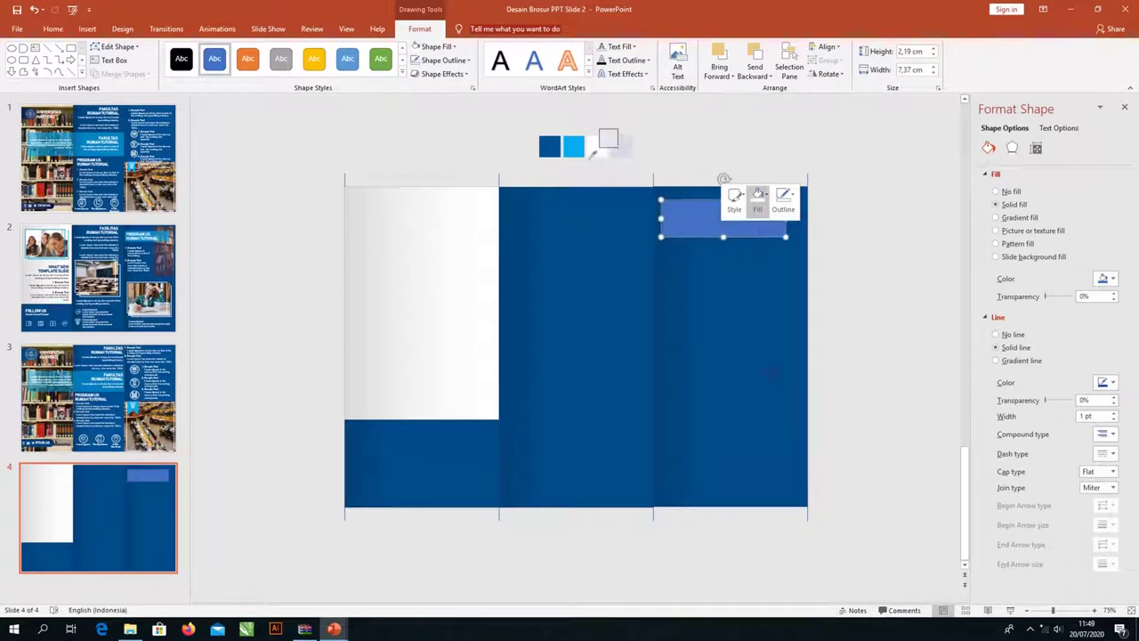
click(574, 146)
right_click(727, 218)
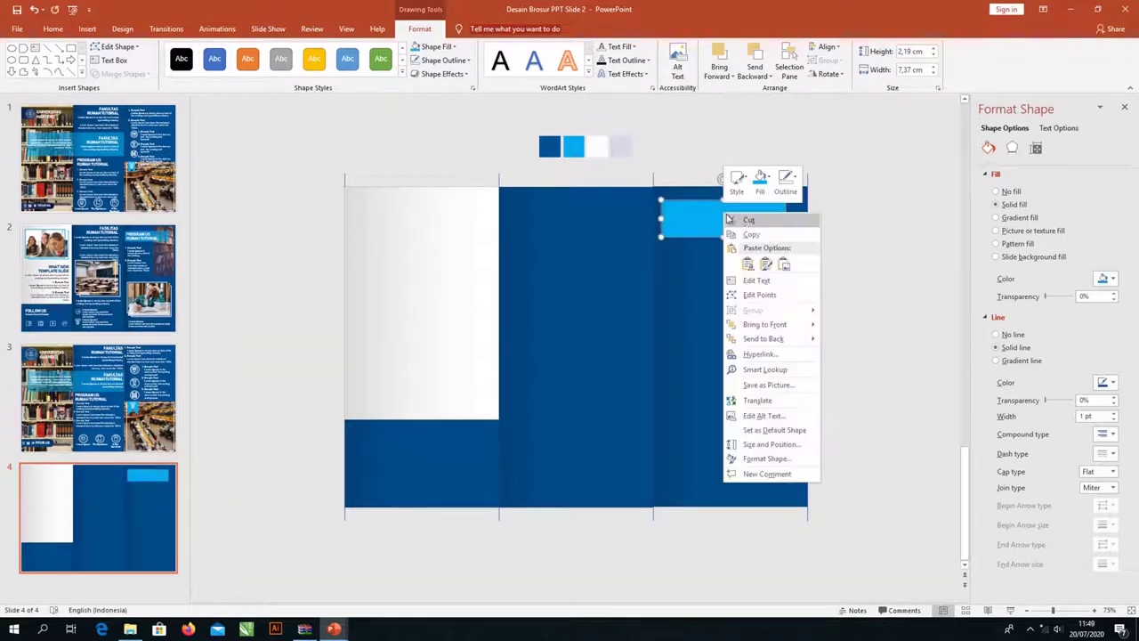
click(785, 183)
click(796, 322)
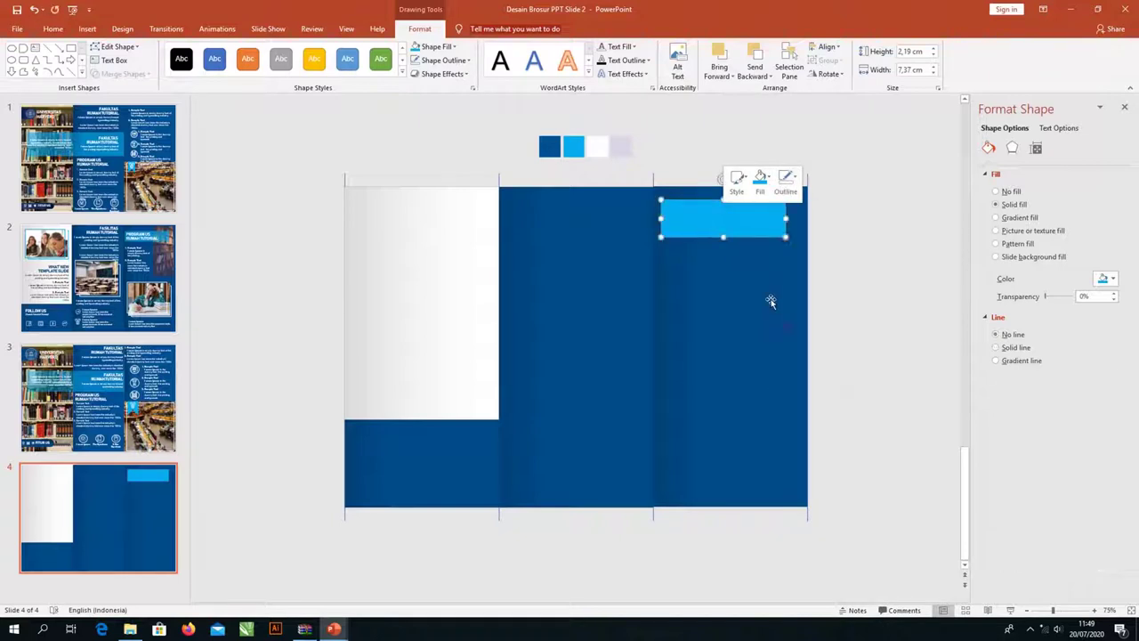
click(467, 135)
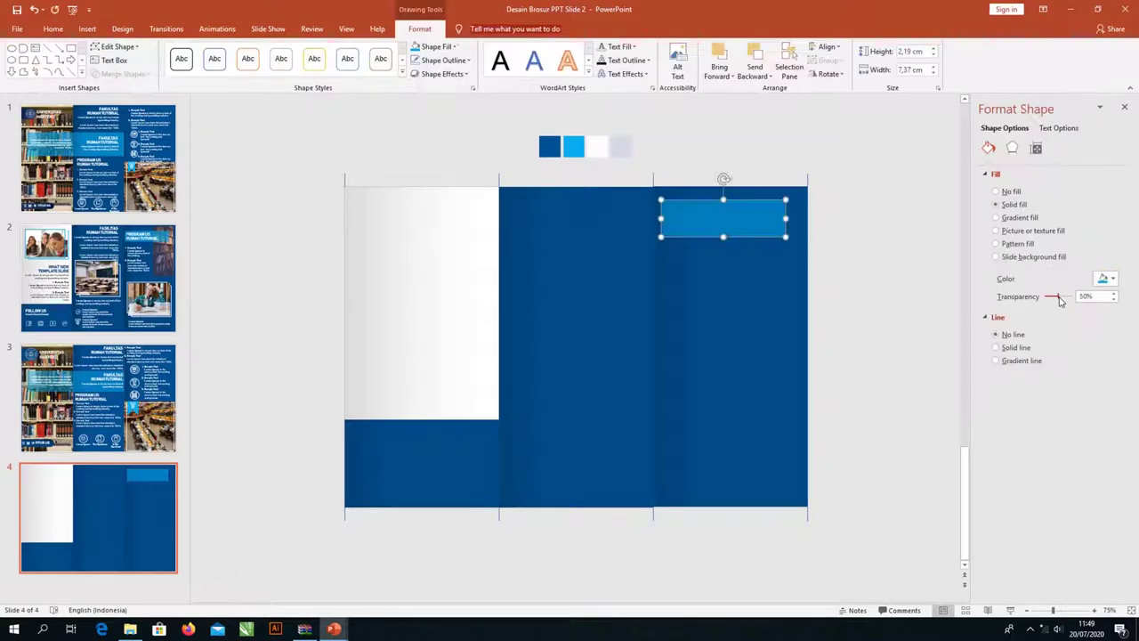
drag(1057, 301, 1054, 303)
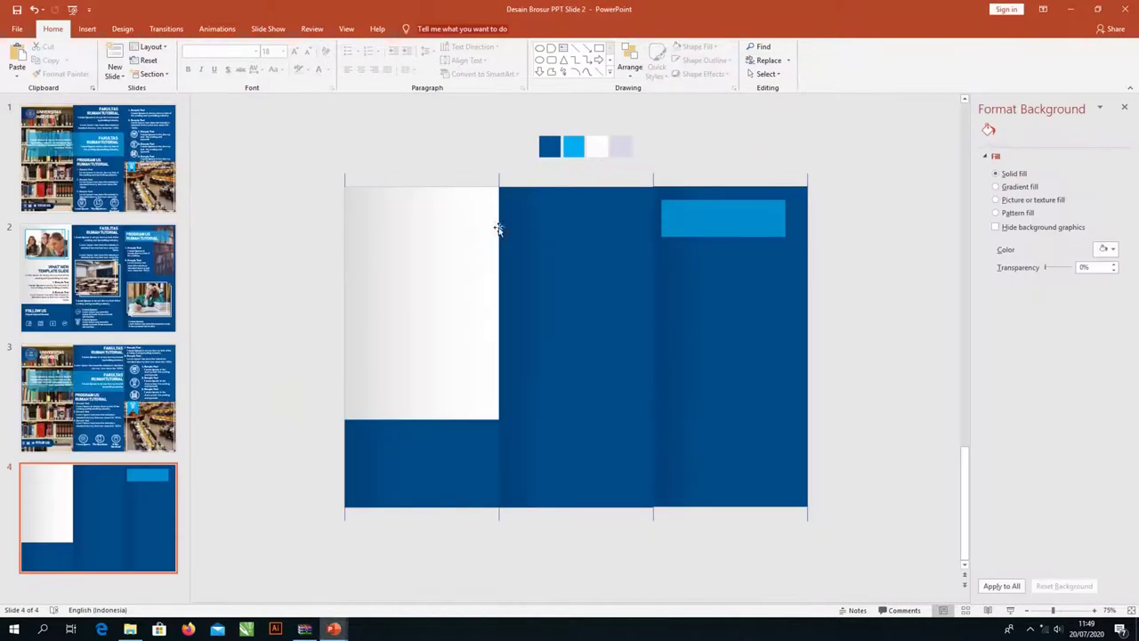
Step: Paste the students photo and centre it in the white left panel with Align Center
key(ctrl+v)
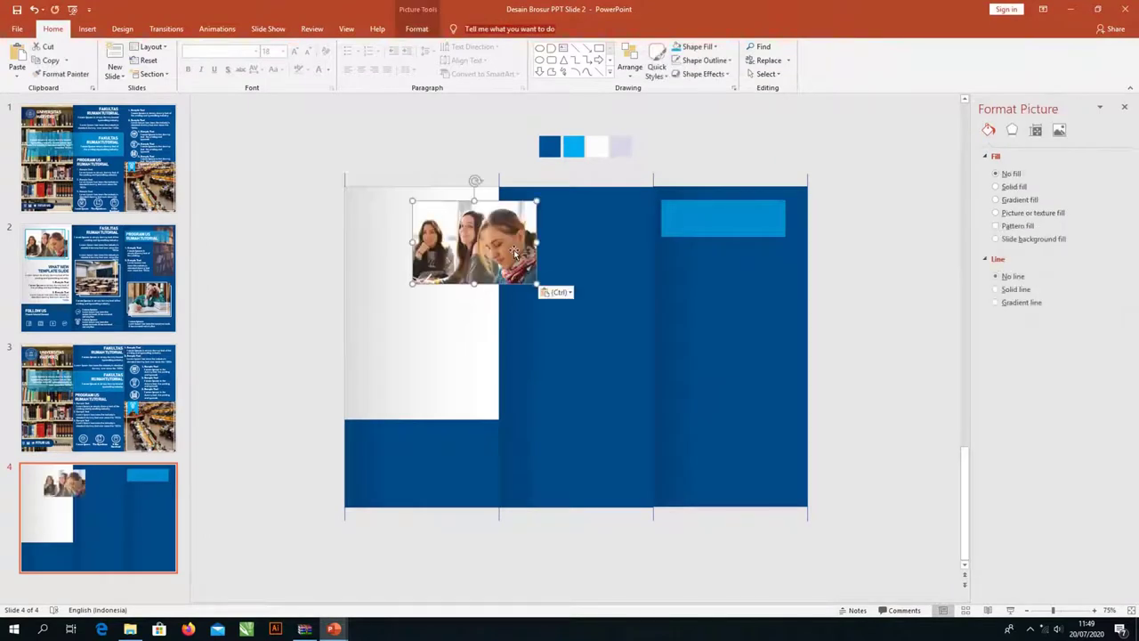
drag(514, 254, 468, 252)
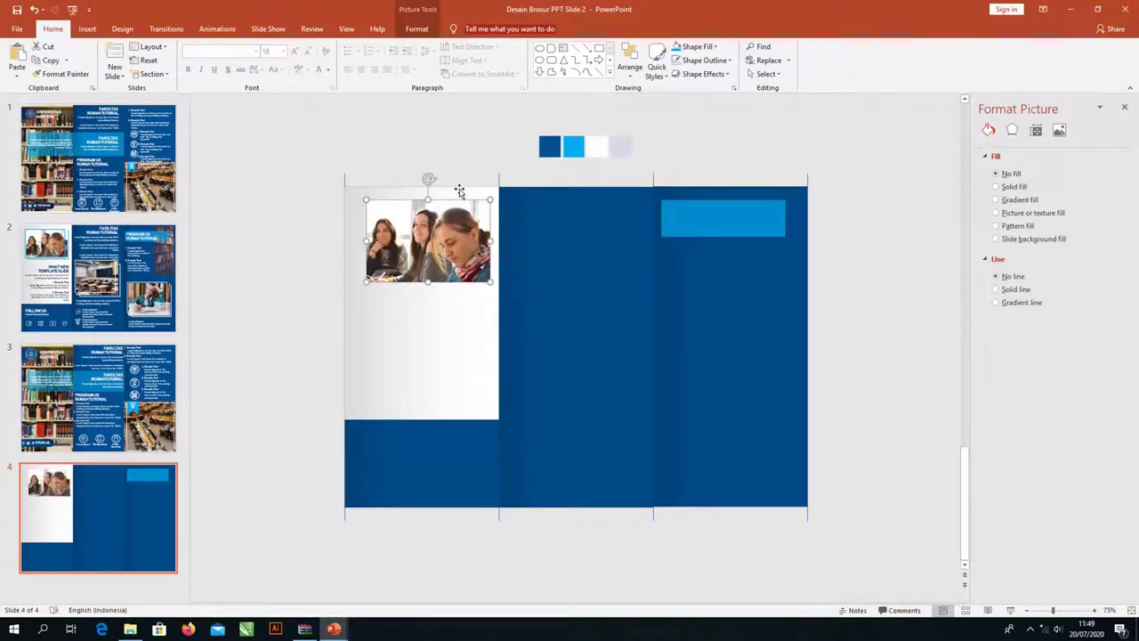
shift+click(459, 192)
click(629, 64)
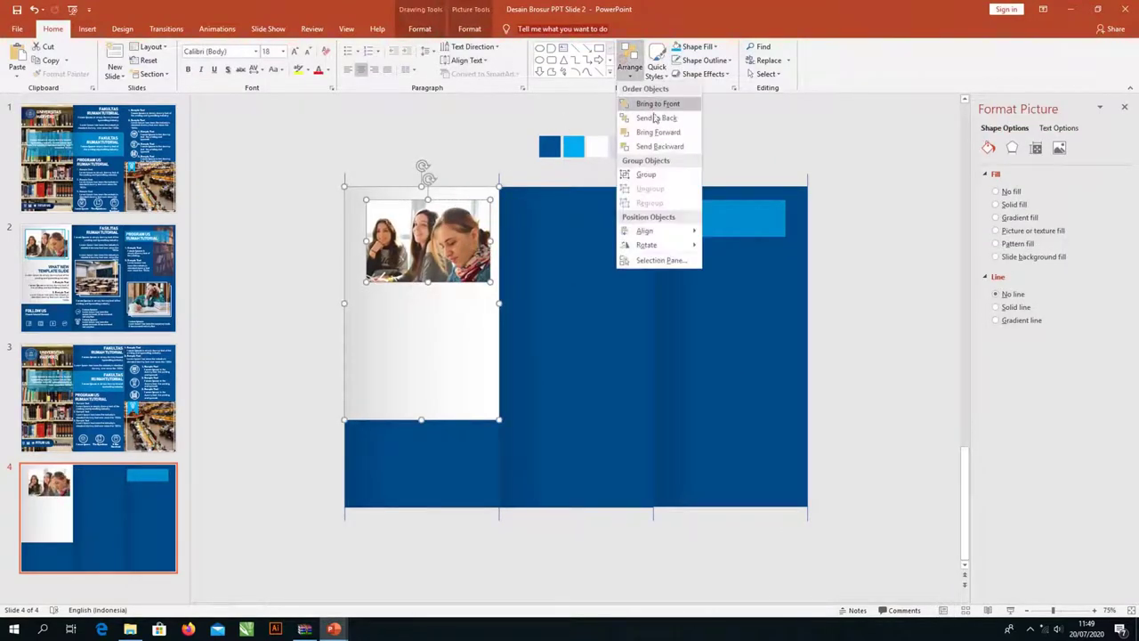
mouse_move(657, 231)
click(751, 246)
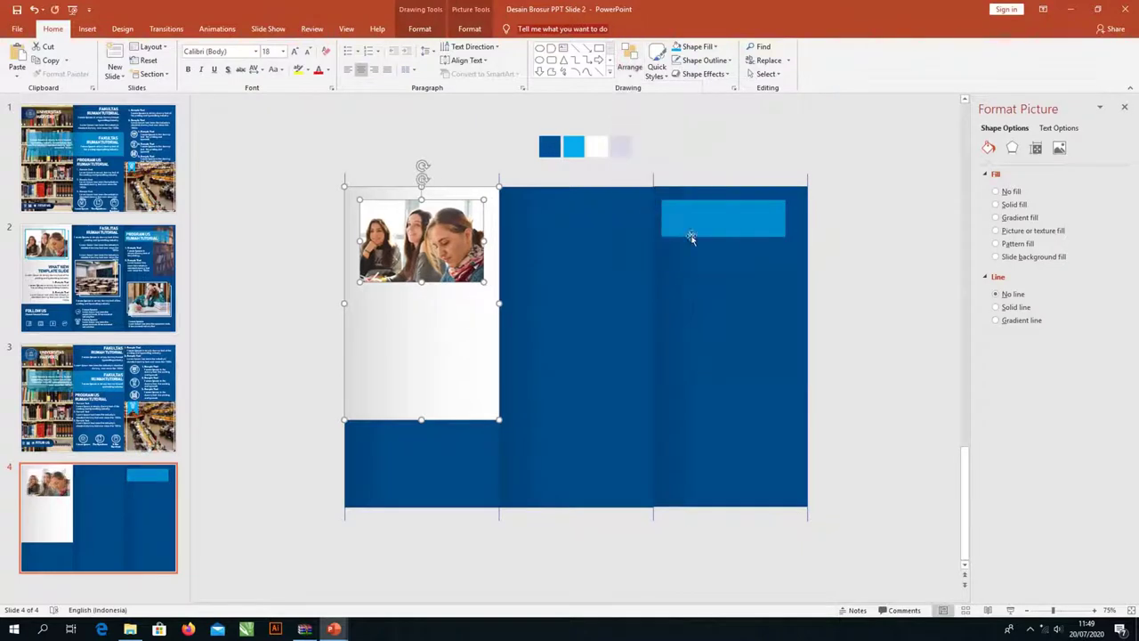
click(296, 173)
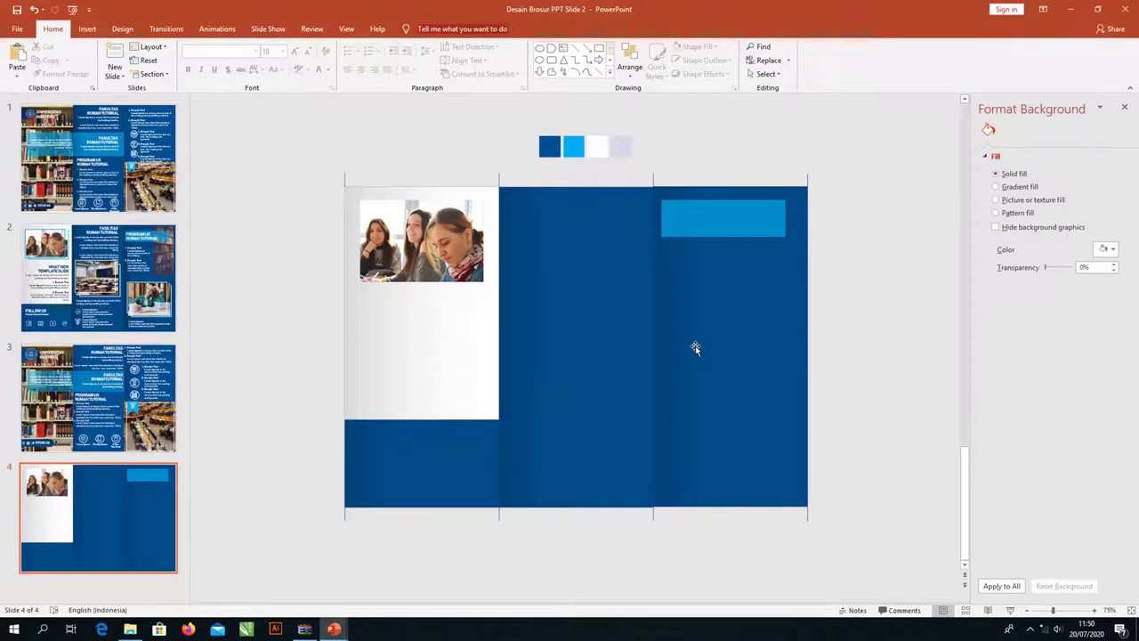
Step: Paste the classroom photo and centre it in the middle blue panel
key(ctrl+v)
drag(563, 347, 516, 338)
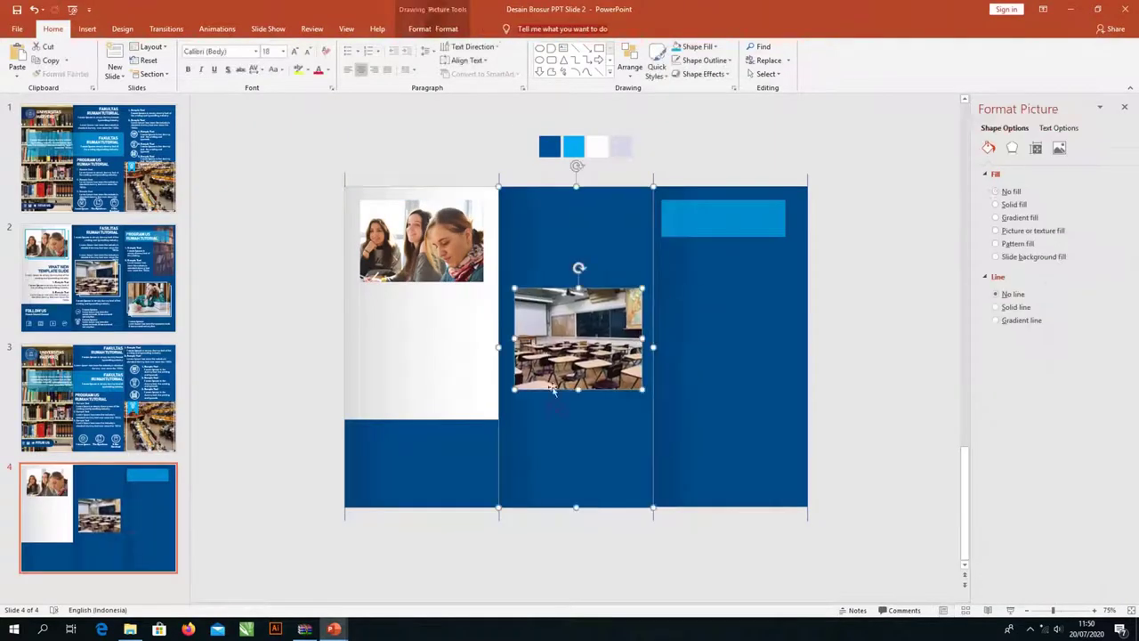
click(630, 62)
click(730, 241)
click(478, 156)
Step: Paste the girl photo into the right panel and centre it there
click(548, 341)
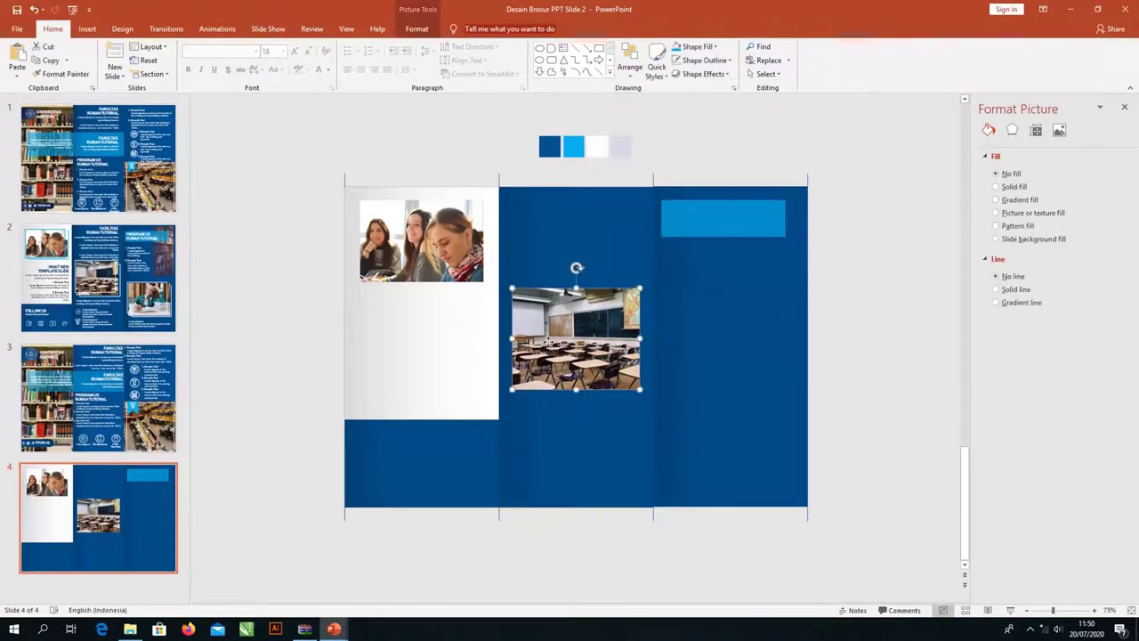
key(ctrl+c)
key(ctrl+v)
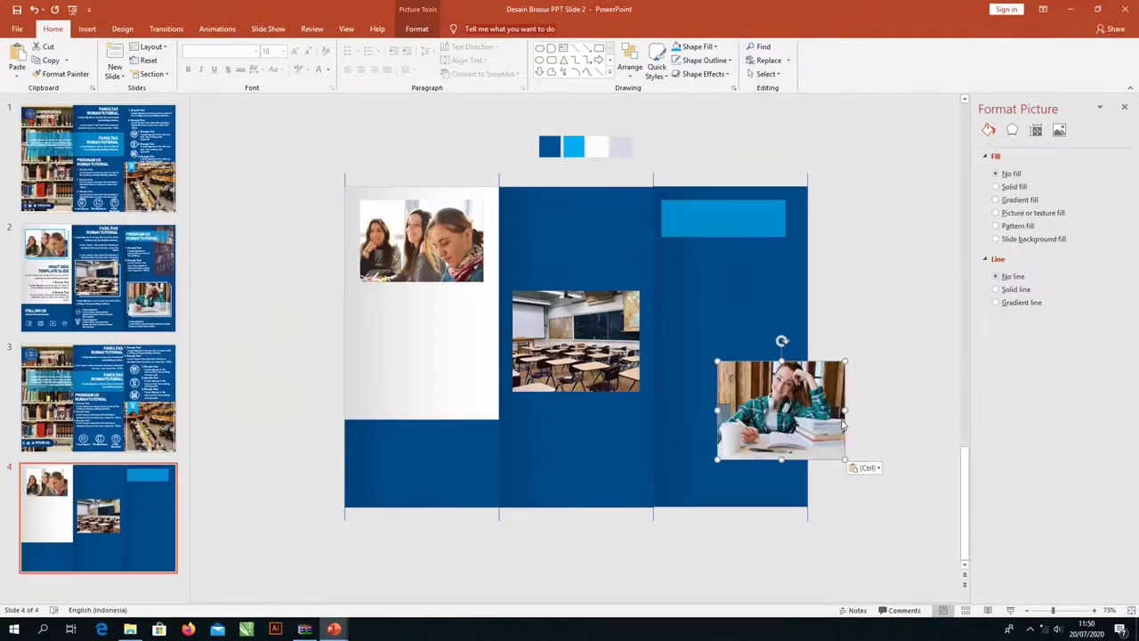
drag(784, 425, 735, 435)
shift+click(730, 294)
click(630, 62)
click(753, 247)
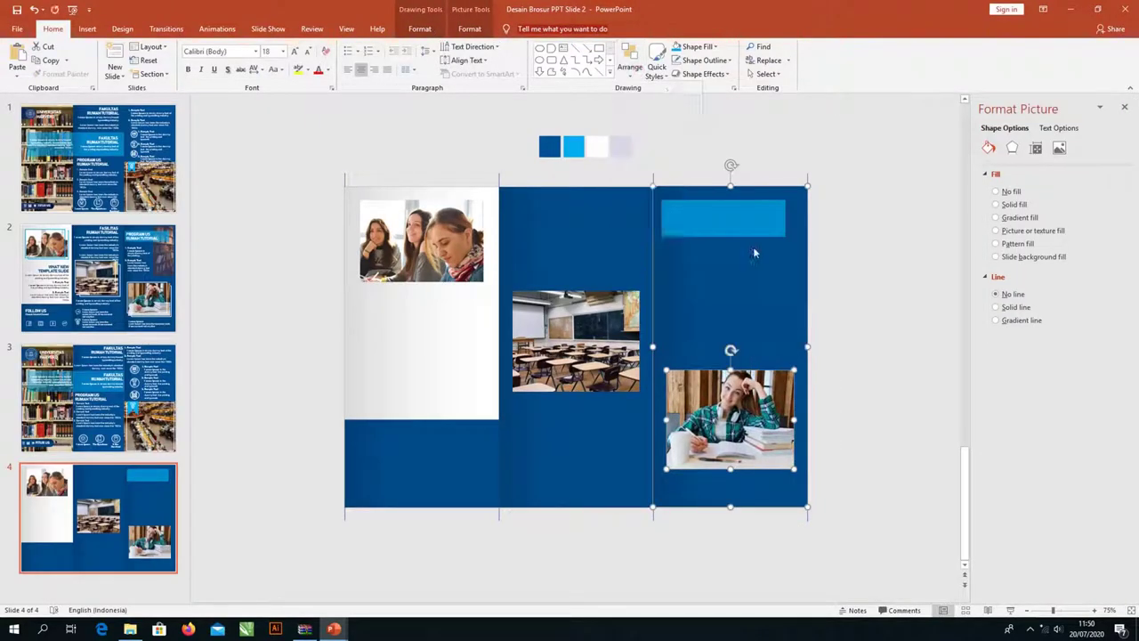
Step: Paste the bookshelf photo at the top right and stretch it downward
key(Escape)
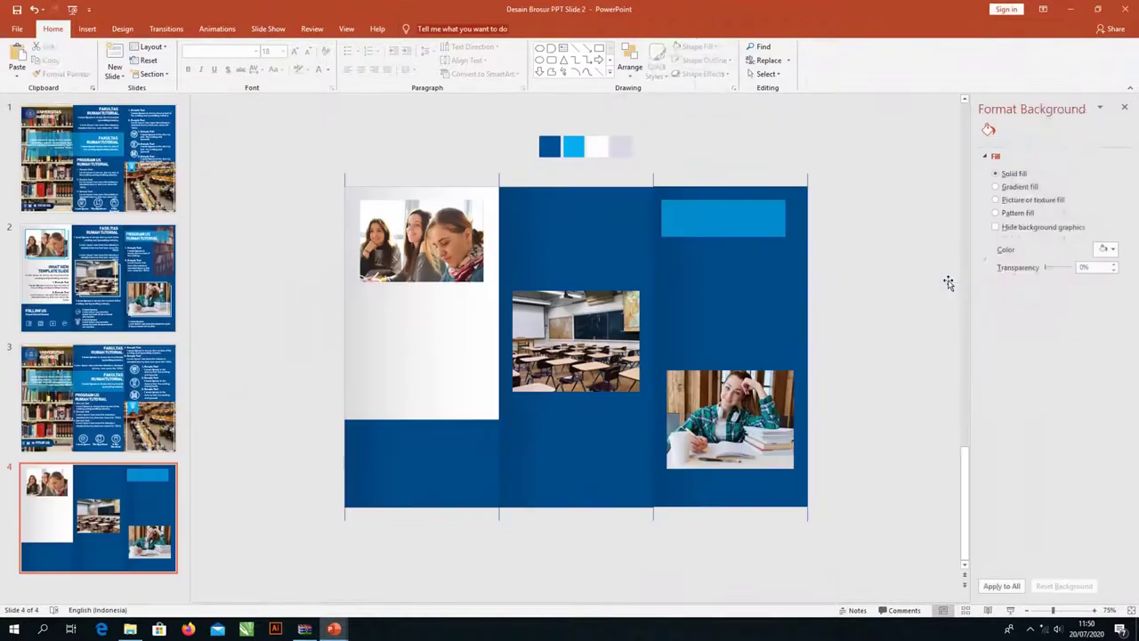
key(ctrl+v)
drag(846, 283, 790, 282)
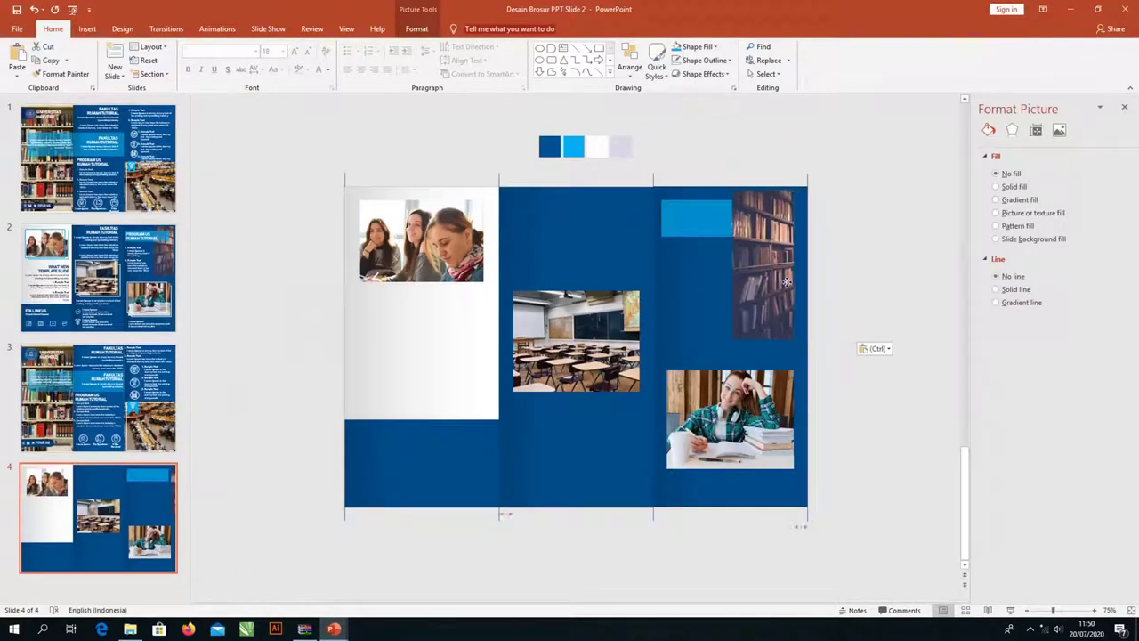
drag(736, 339, 733, 356)
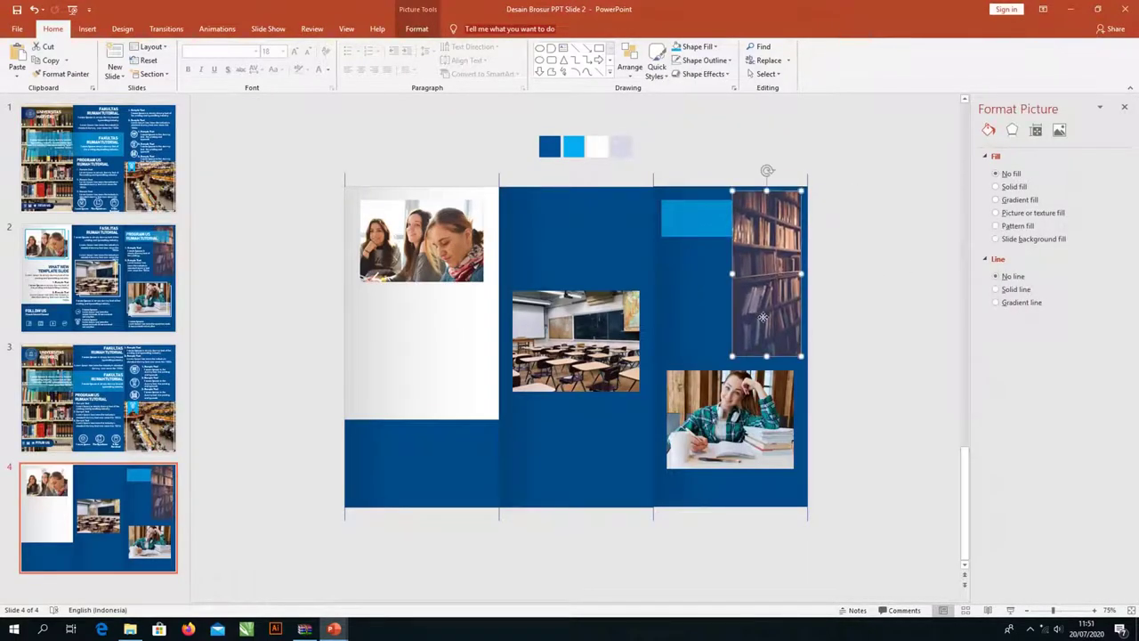
click(697, 218)
Step: Bring the translucent light blue bar to the front, overlapping the bookshelf photo's top edge
right_click(697, 218)
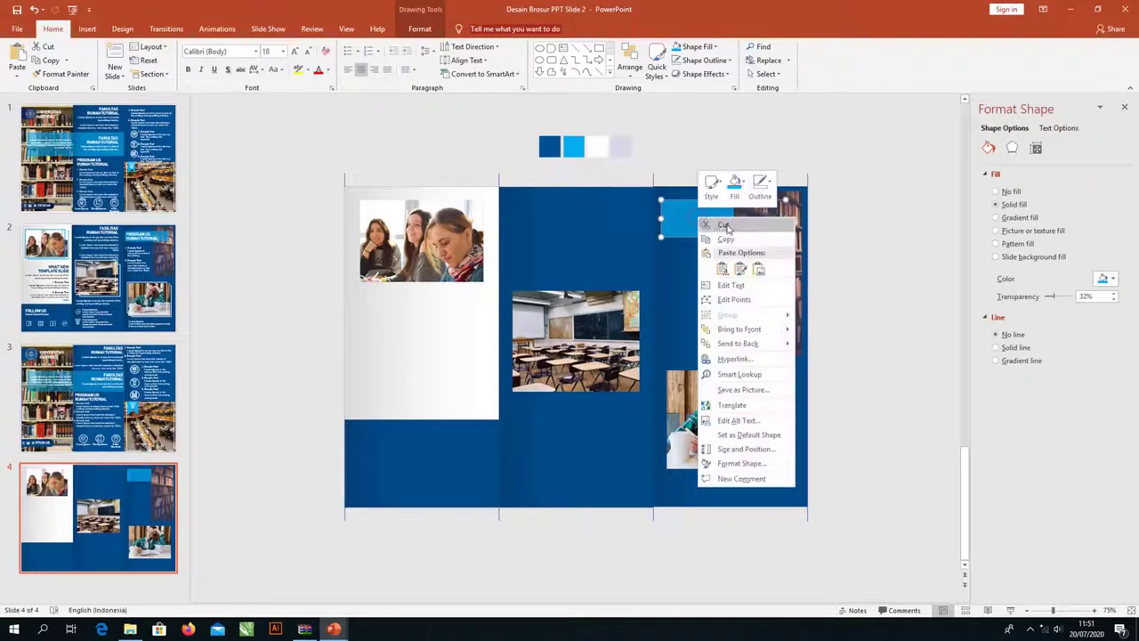
click(756, 324)
click(856, 277)
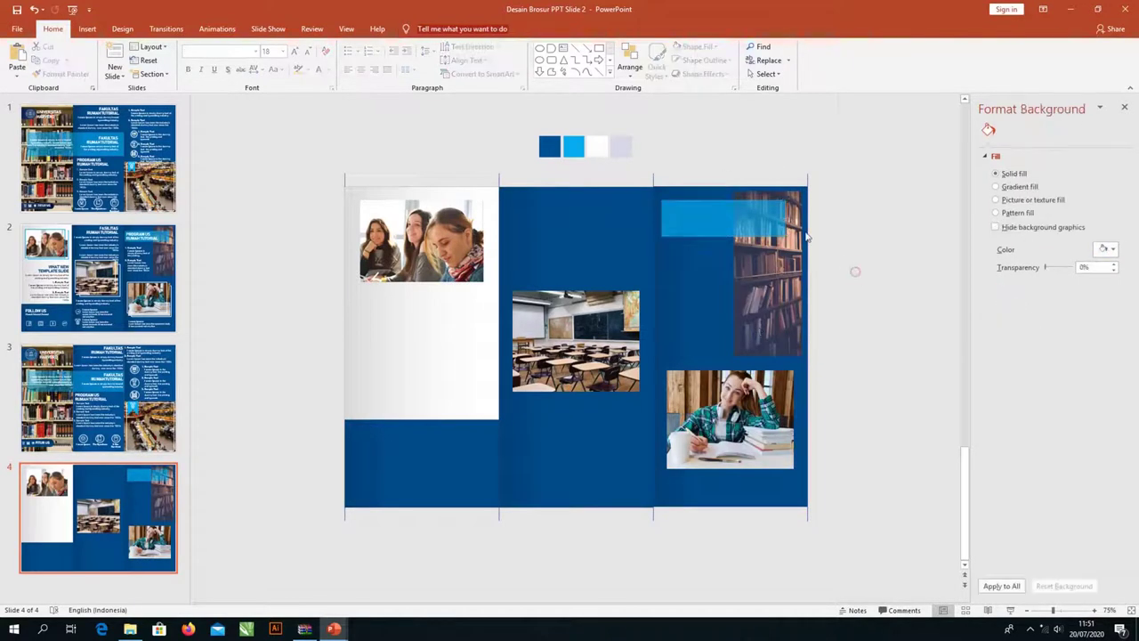
scroll(853, 271, up, 3)
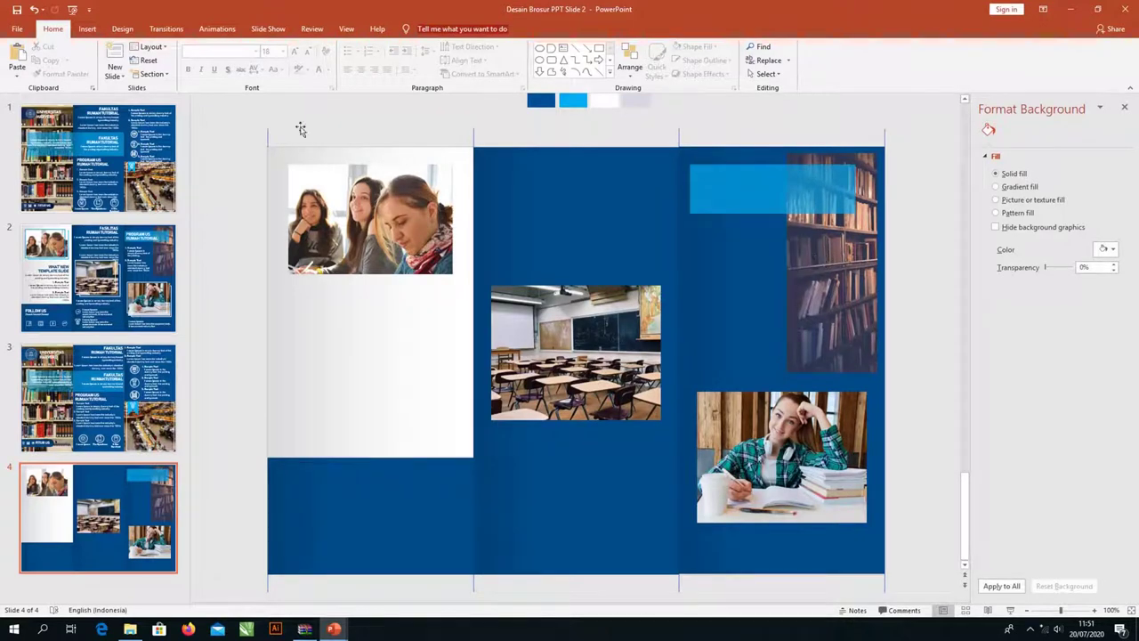
Step: Draw a rectangle over the three-students photo in the left panel
click(88, 29)
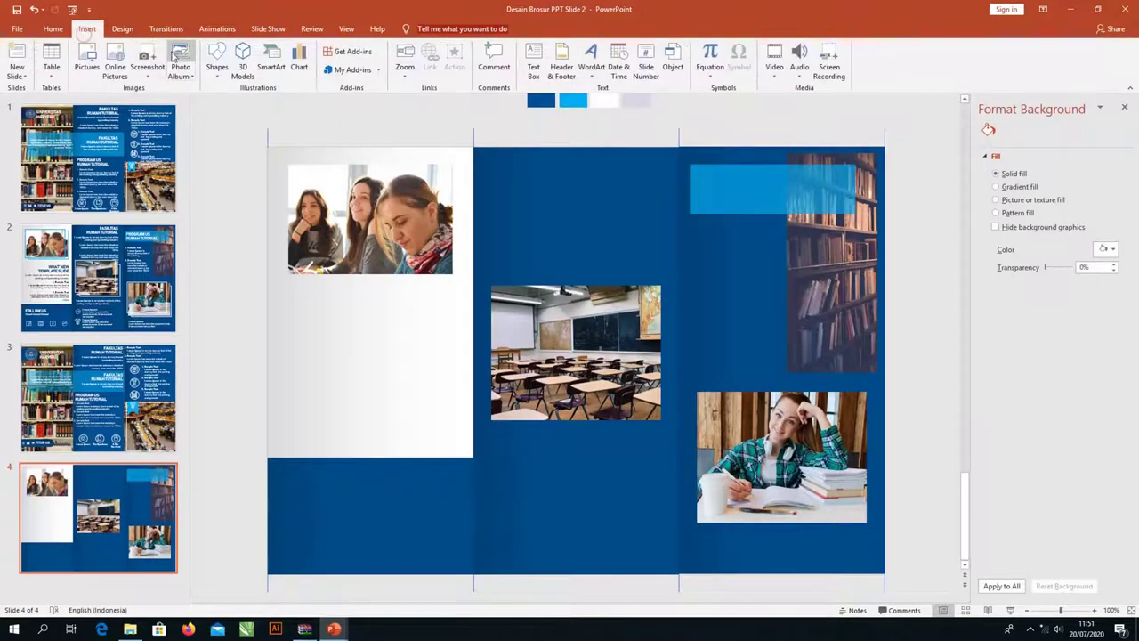
click(218, 70)
click(269, 103)
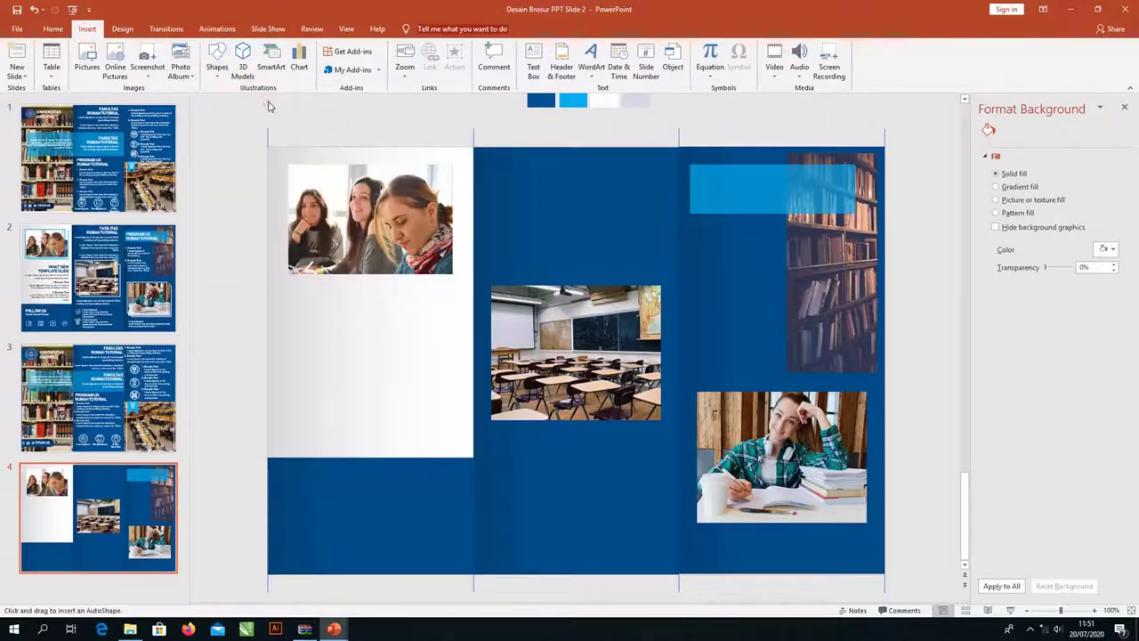
drag(287, 161, 385, 243)
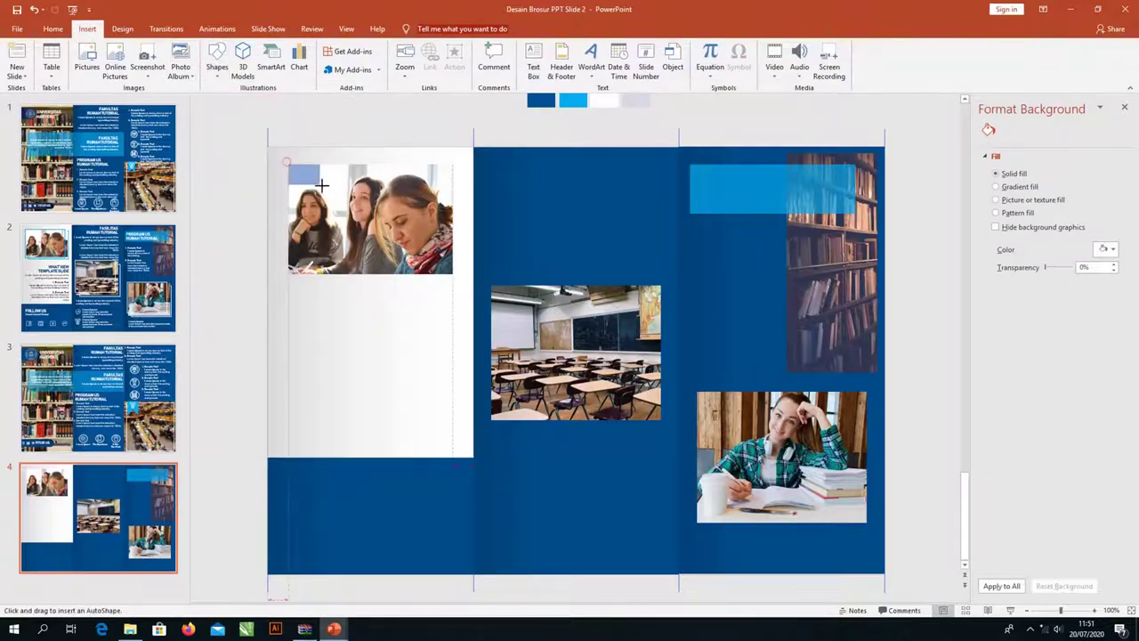
drag(384, 243, 431, 281)
Step: Give the rectangle No Fill and a light-blue 2.5 pt outline
right_click(421, 262)
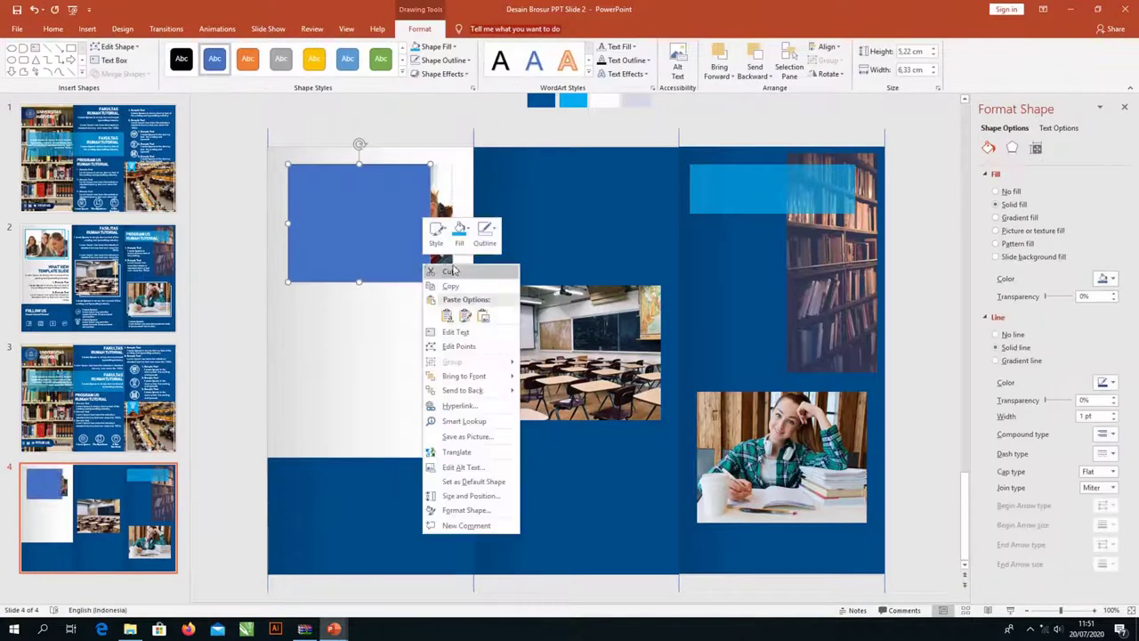
click(459, 233)
click(475, 375)
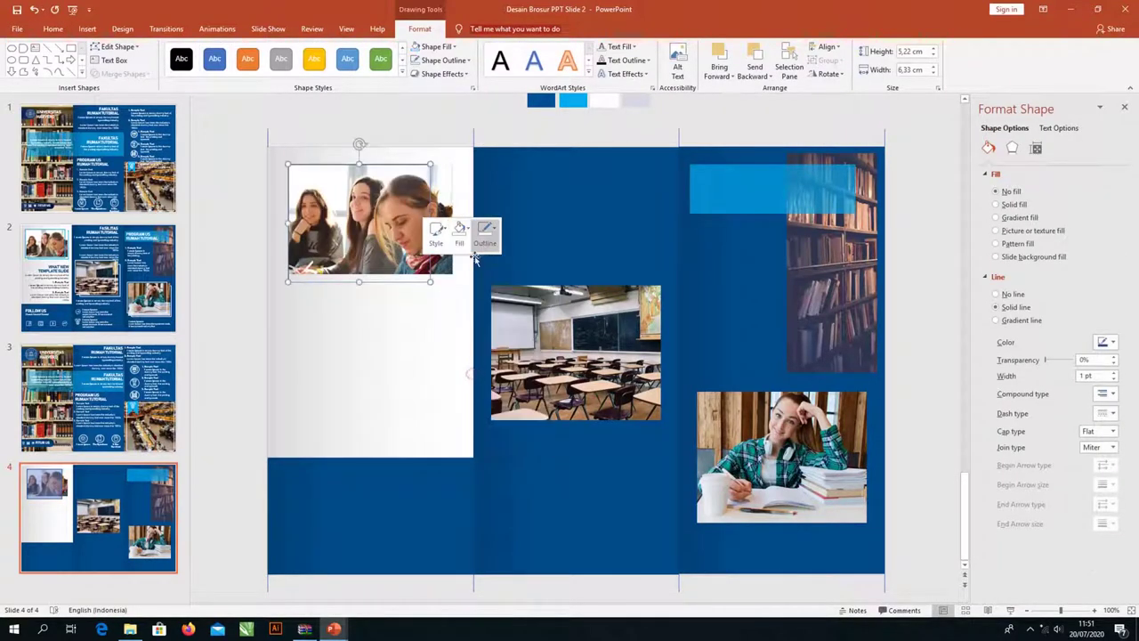
click(485, 233)
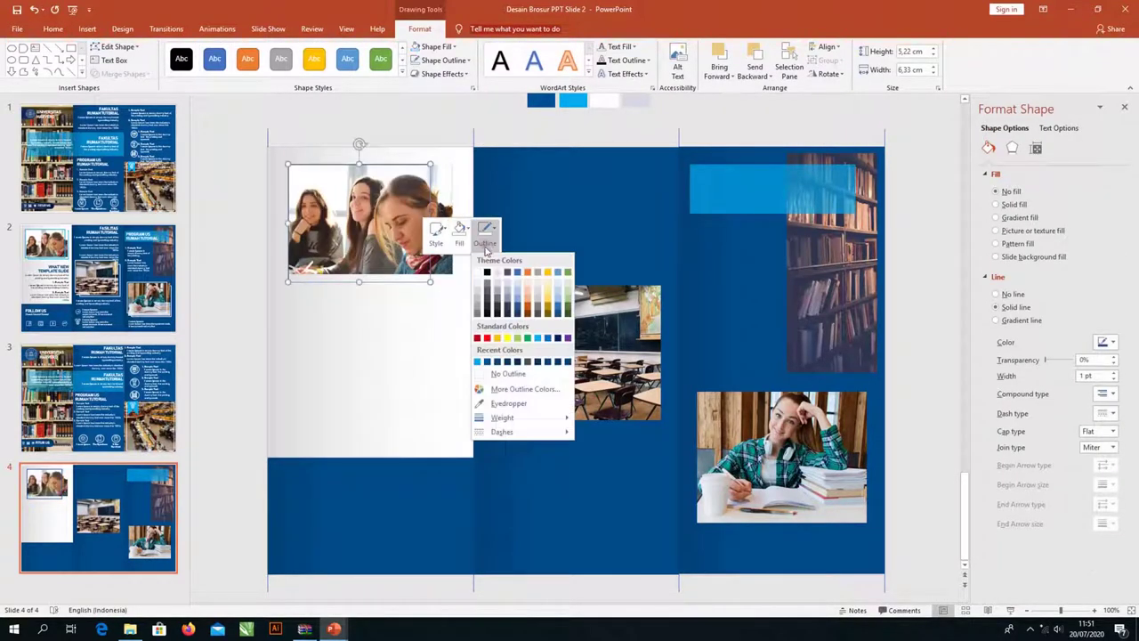
click(478, 361)
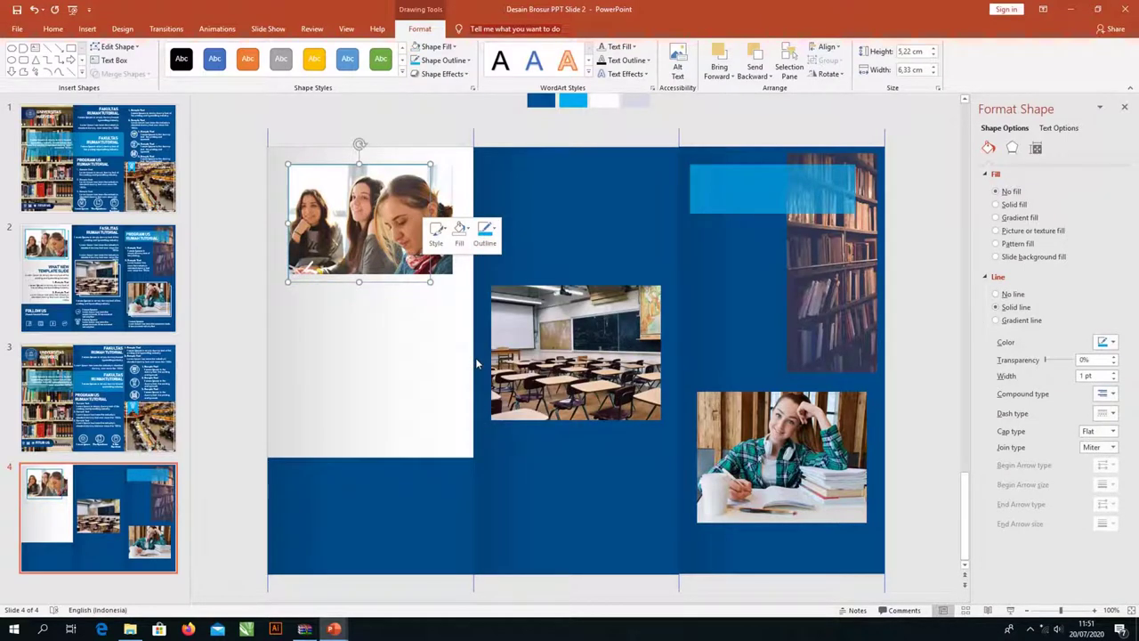
click(1114, 372)
click(1113, 372)
click(1113, 372)
click(1114, 372)
click(1114, 372)
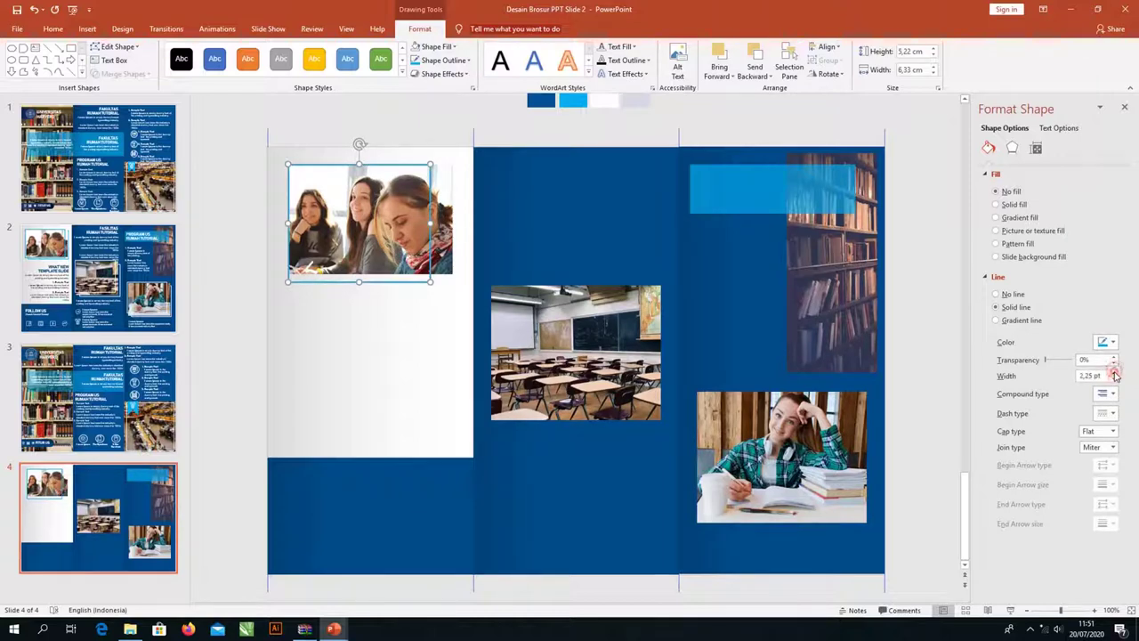
click(1113, 372)
click(1113, 372)
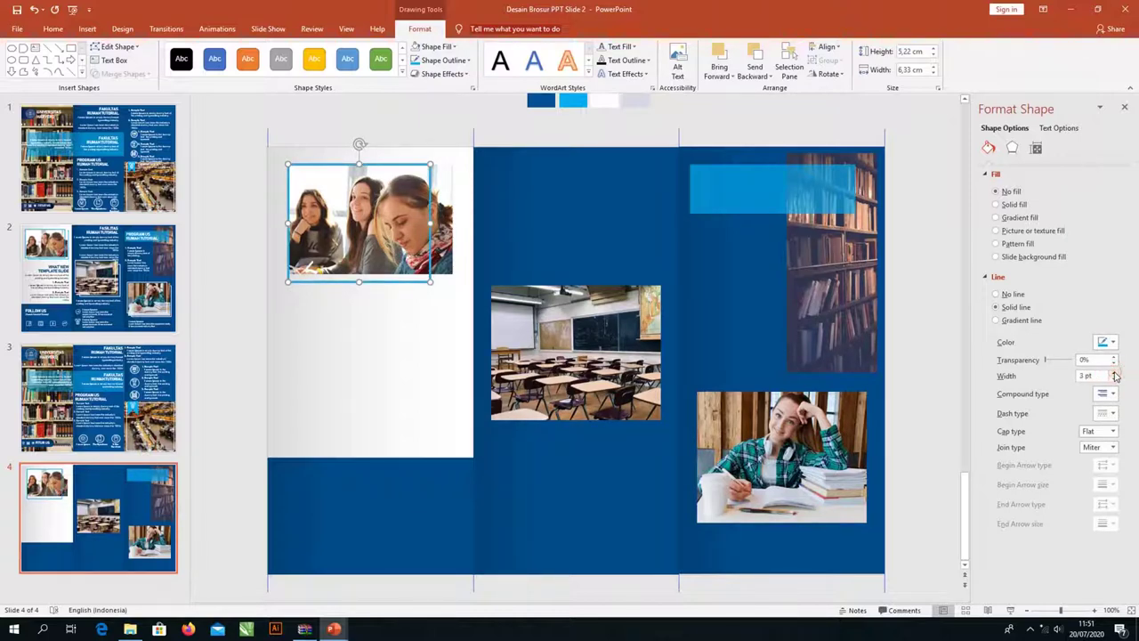
click(1114, 379)
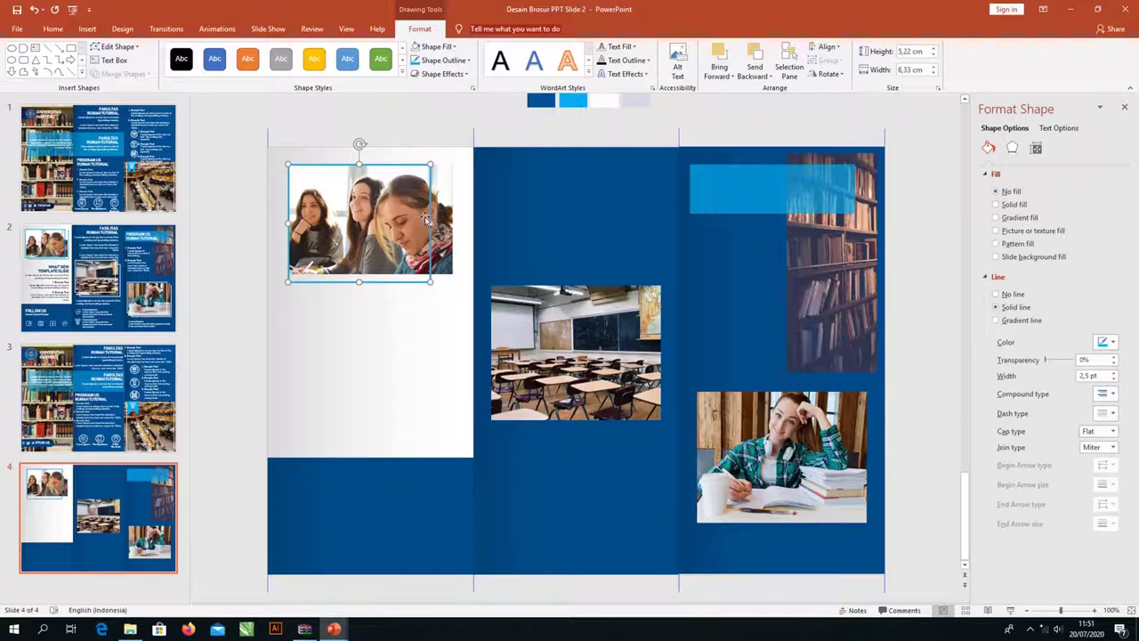
Step: Offset the light-blue frame slightly to the right of the students photo
drag(431, 216, 452, 216)
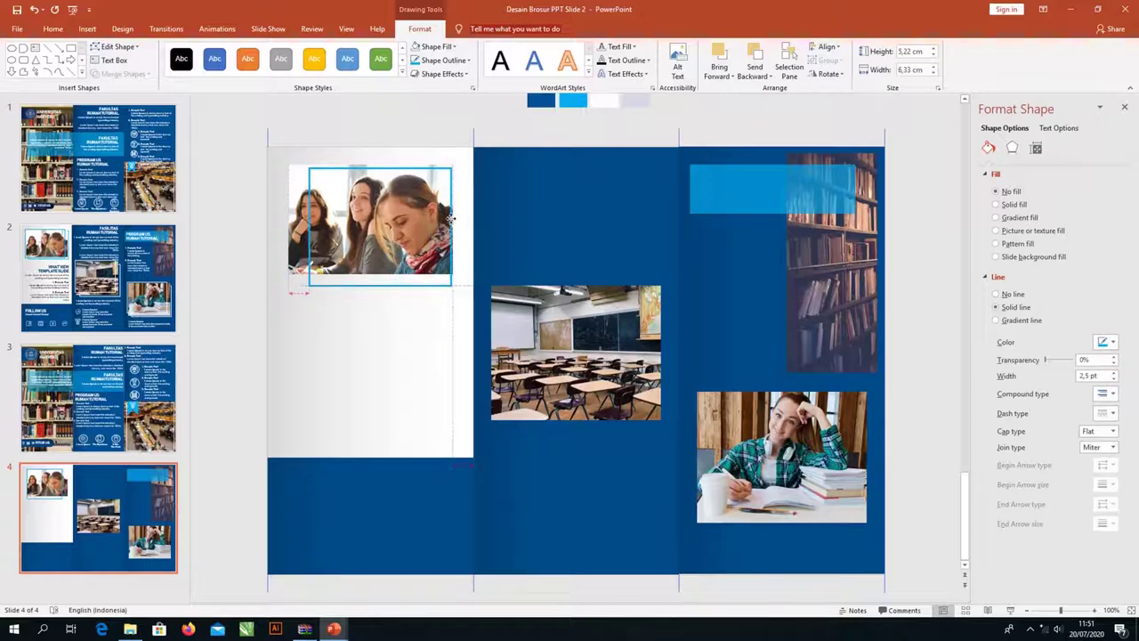
drag(451, 216, 455, 216)
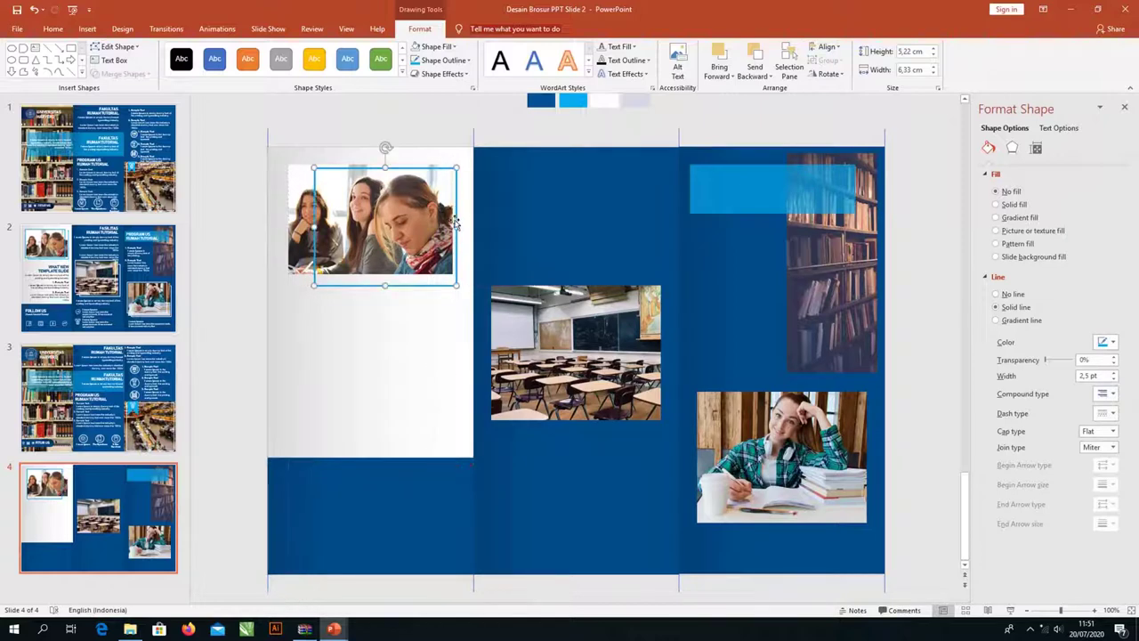
click(388, 291)
click(386, 272)
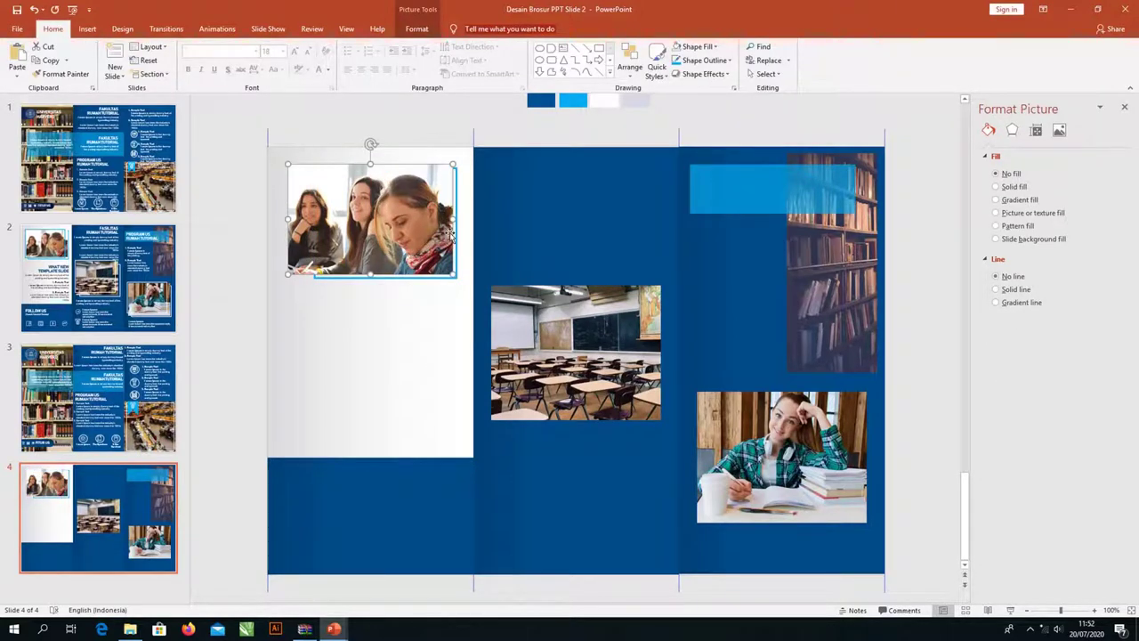
click(458, 206)
Step: Add offset white outline frames around the classroom and studying-student photos
drag(458, 207, 429, 201)
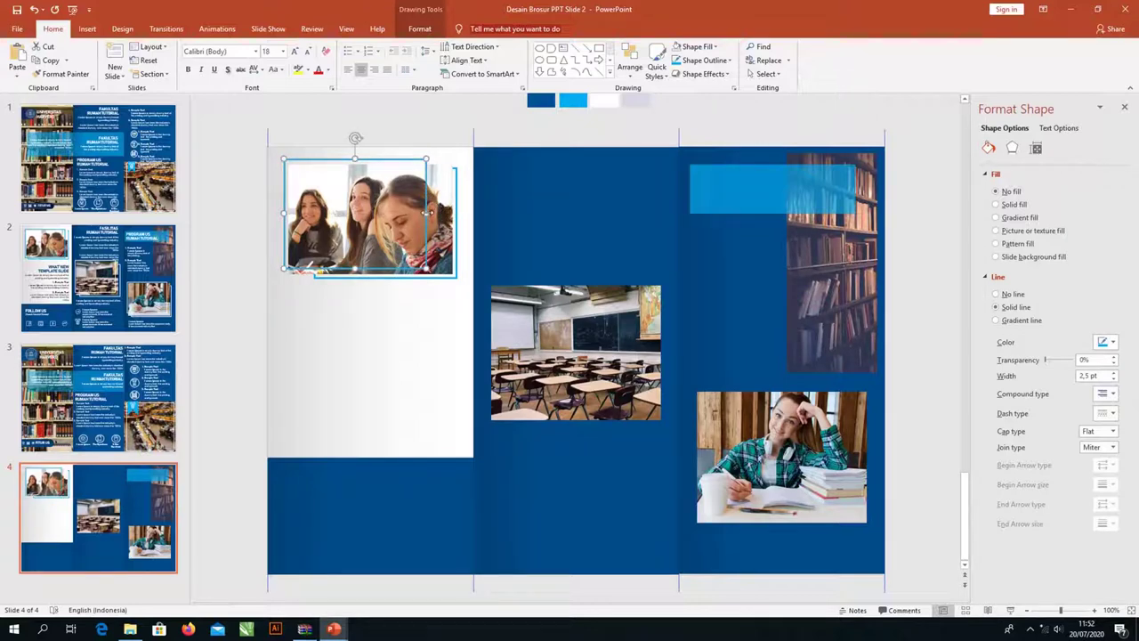
click(656, 356)
click(1113, 342)
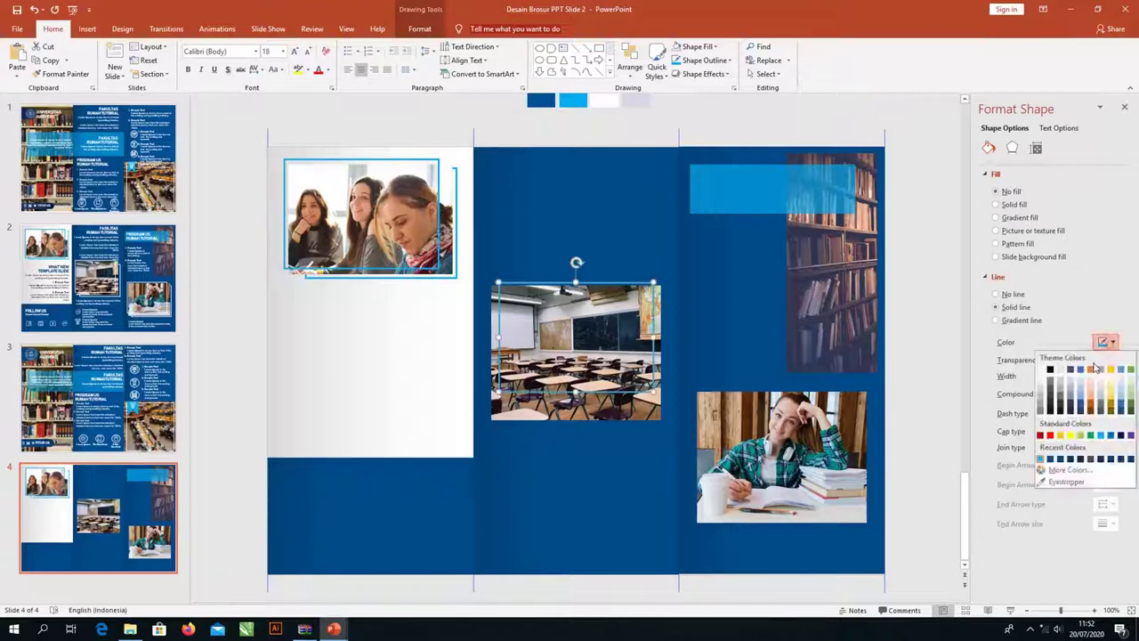
click(1095, 367)
drag(583, 305, 828, 400)
drag(848, 441, 841, 436)
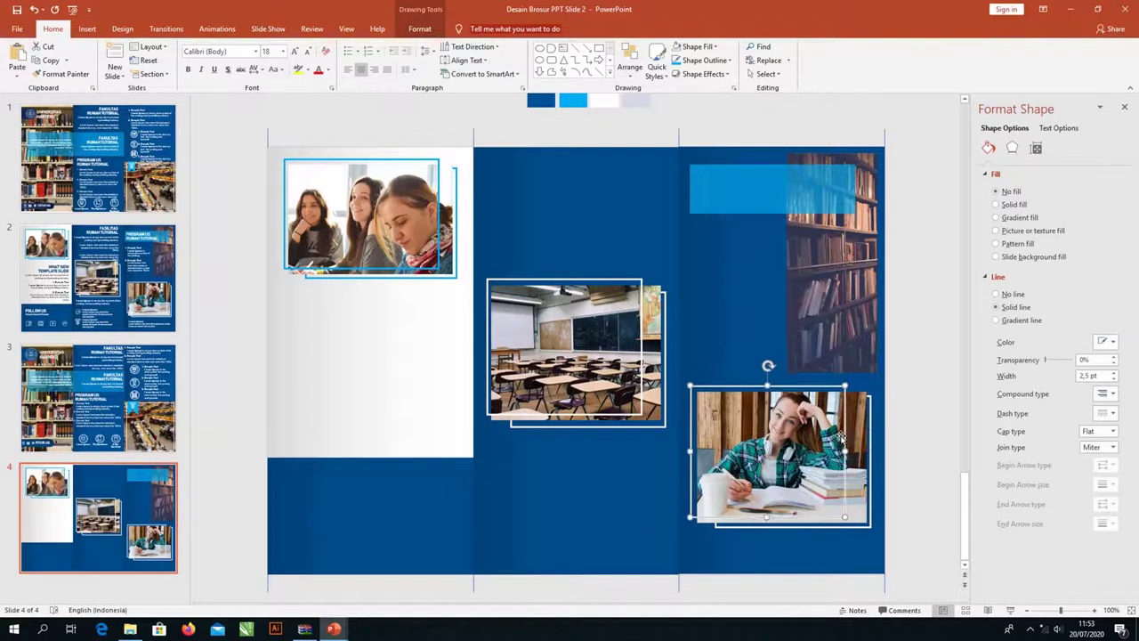
click(255, 470)
click(87, 28)
Step: Draw a text box on the light-blue bar and paste the PROGRAM US RUMAH TUTORIAL heading into it
click(533, 67)
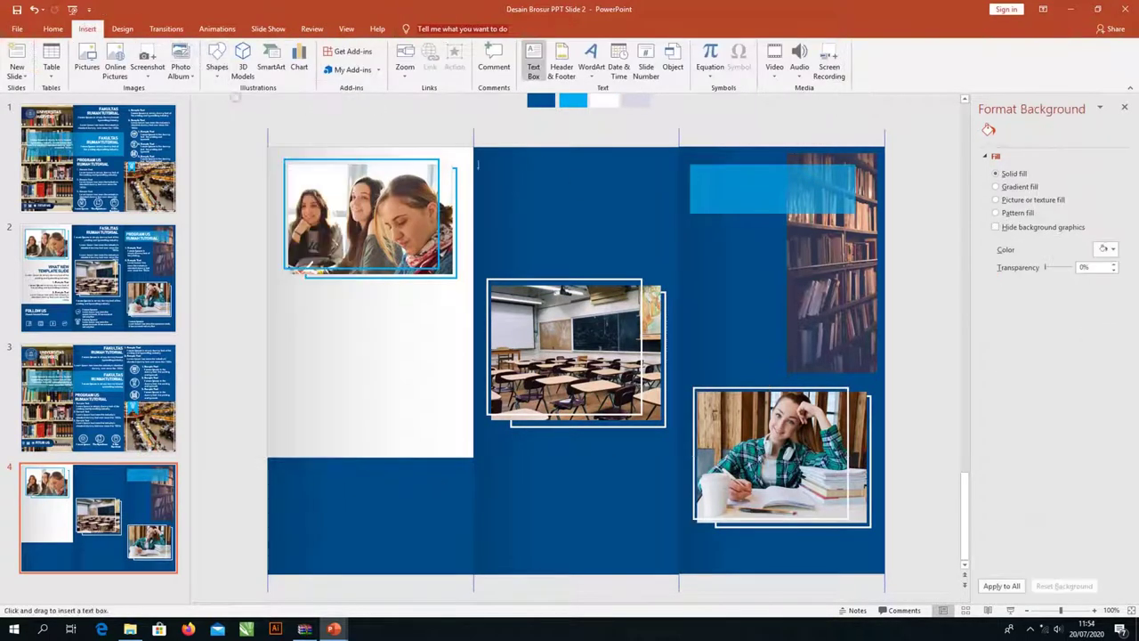
drag(693, 167, 842, 214)
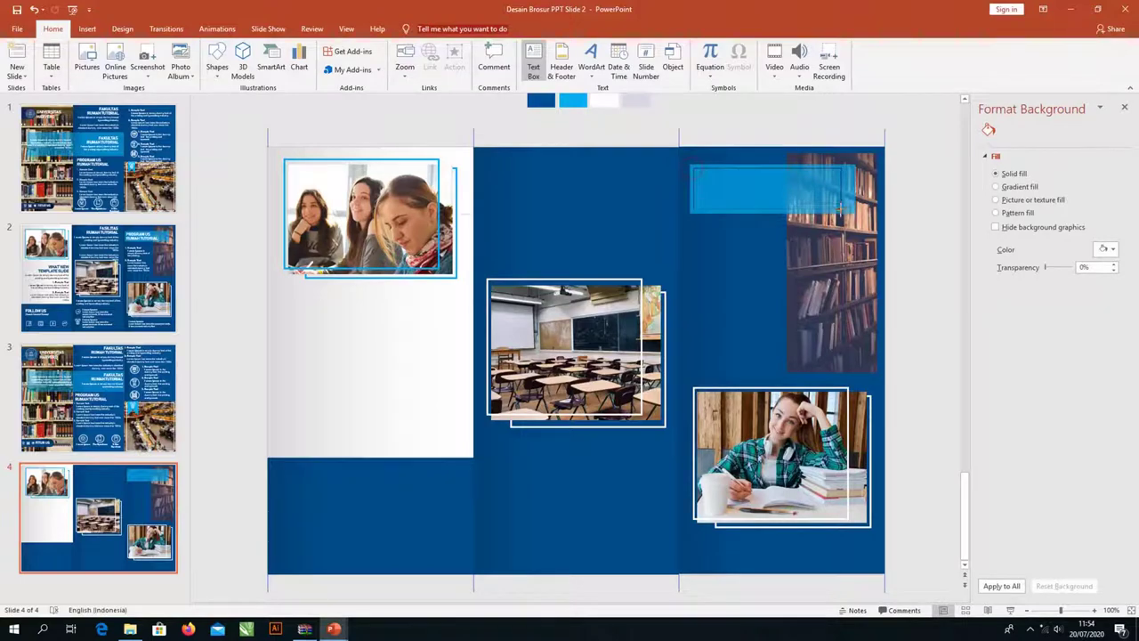
key(alt+Tab)
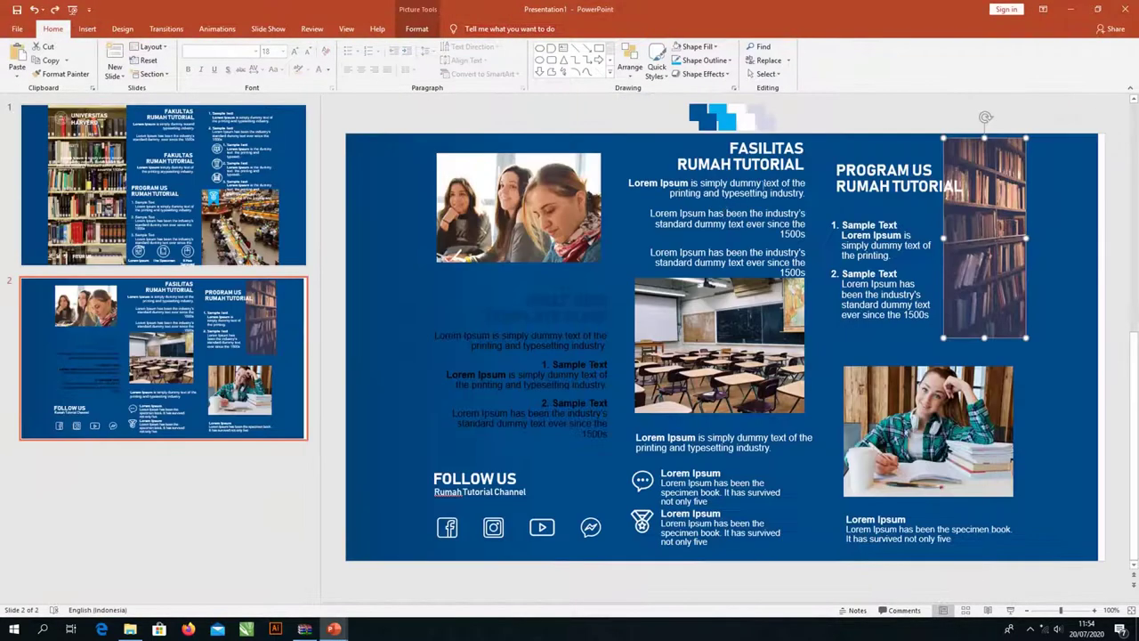
click(861, 172)
key(ctrl+a)
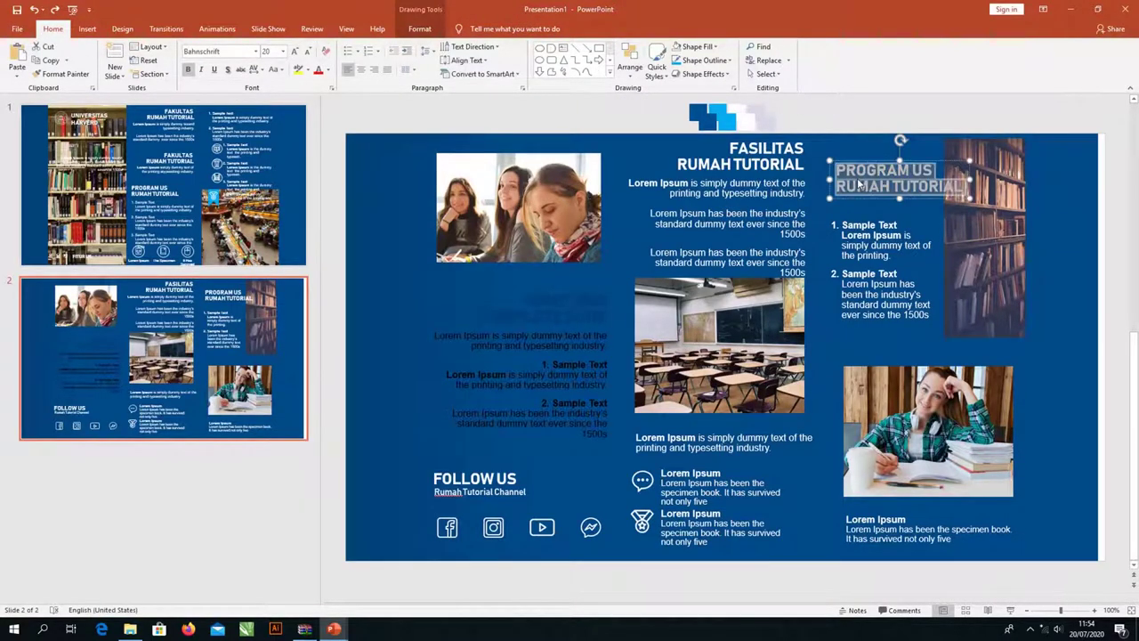
key(alt+Tab)
key(ctrl+v)
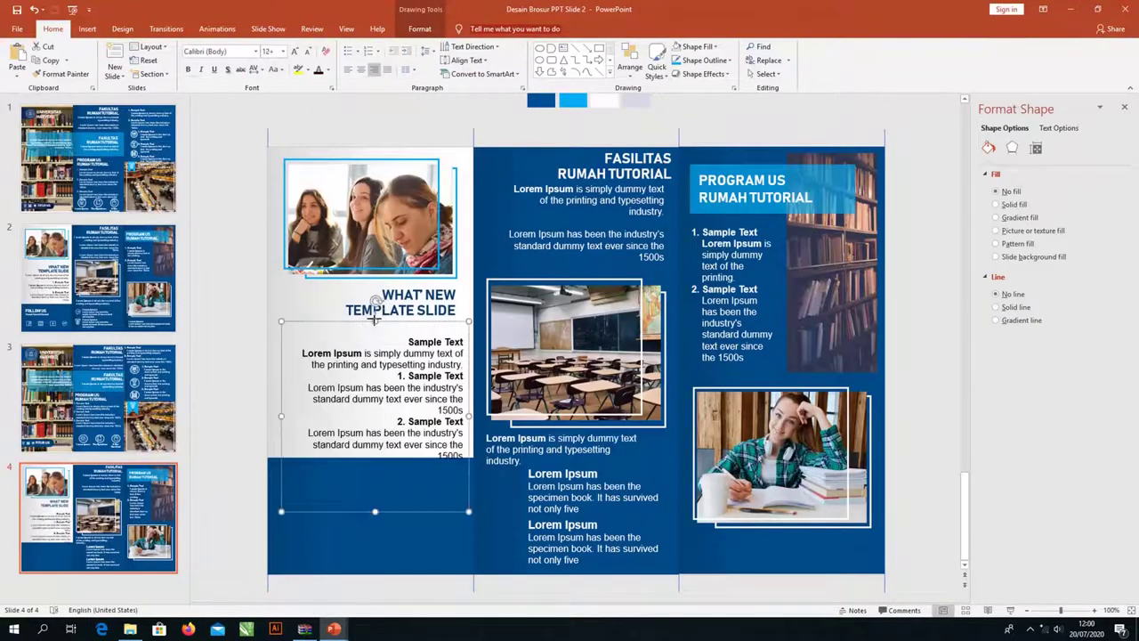
Step: Paste the FOLLOW US and Rumah Tutorial Channel text with four social icons, then lower them
drag(375, 318, 375, 310)
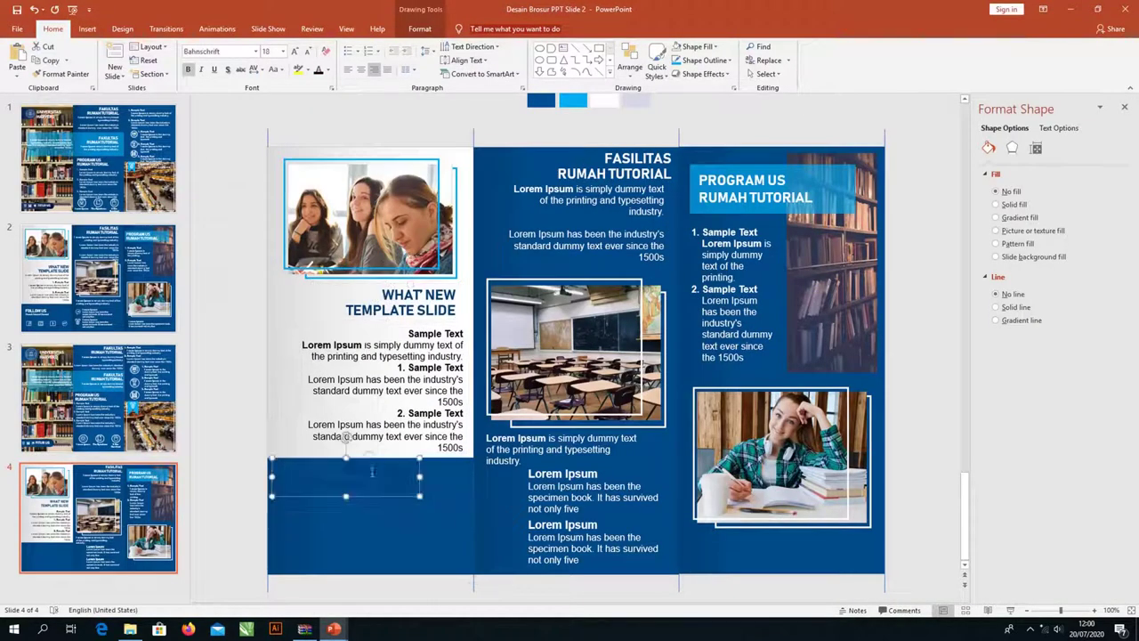
key(ctrl+v)
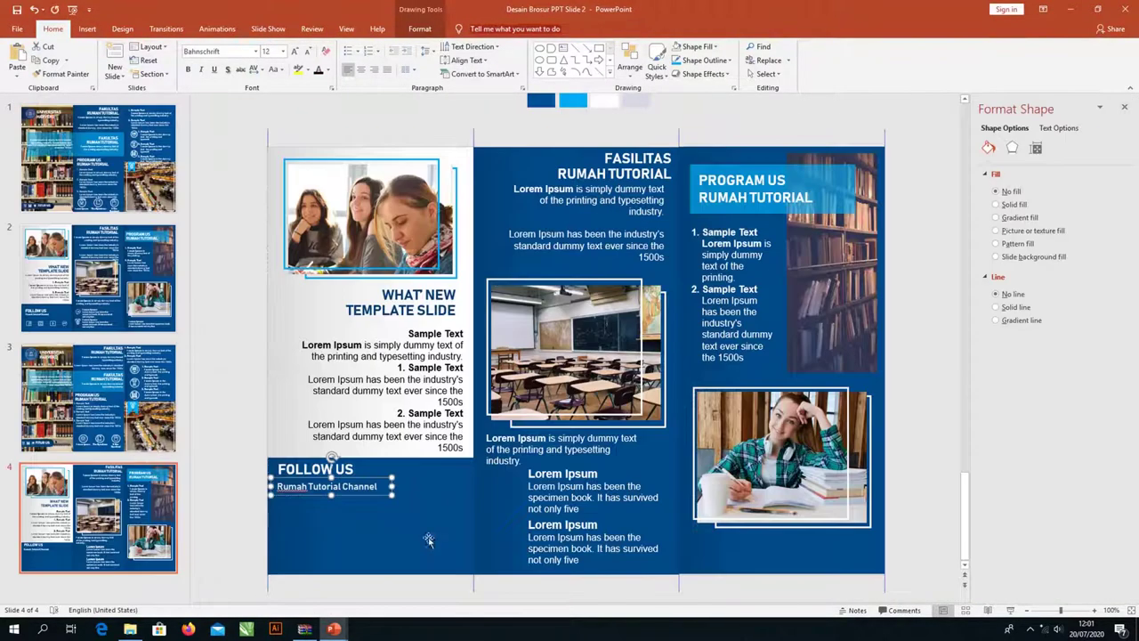
key(ctrl+v)
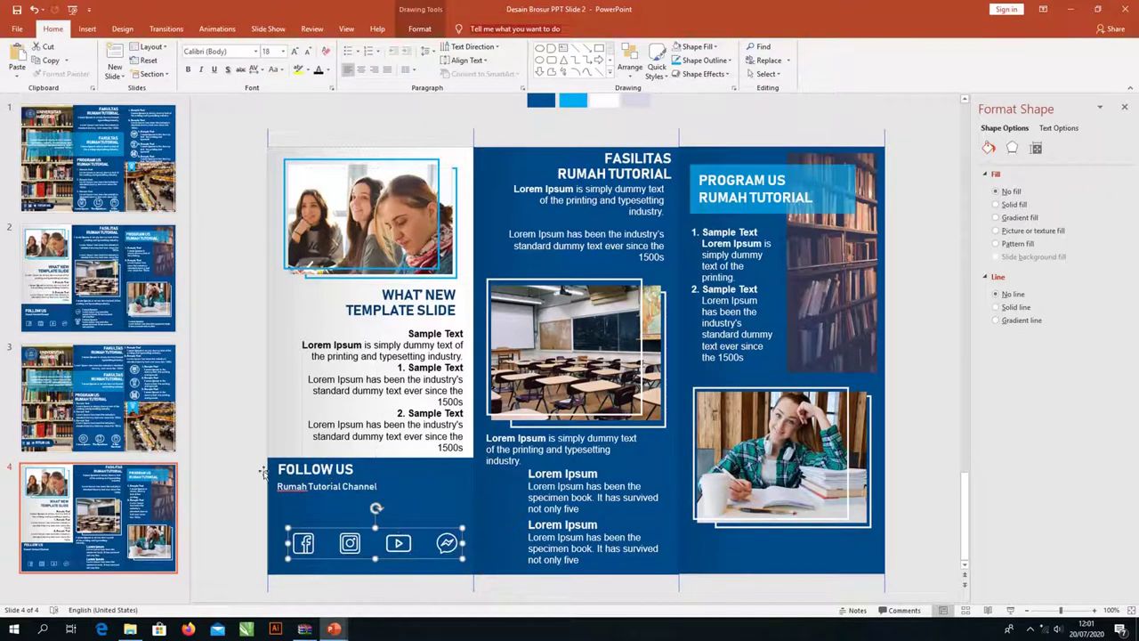
drag(237, 446, 393, 504)
drag(319, 439, 331, 480)
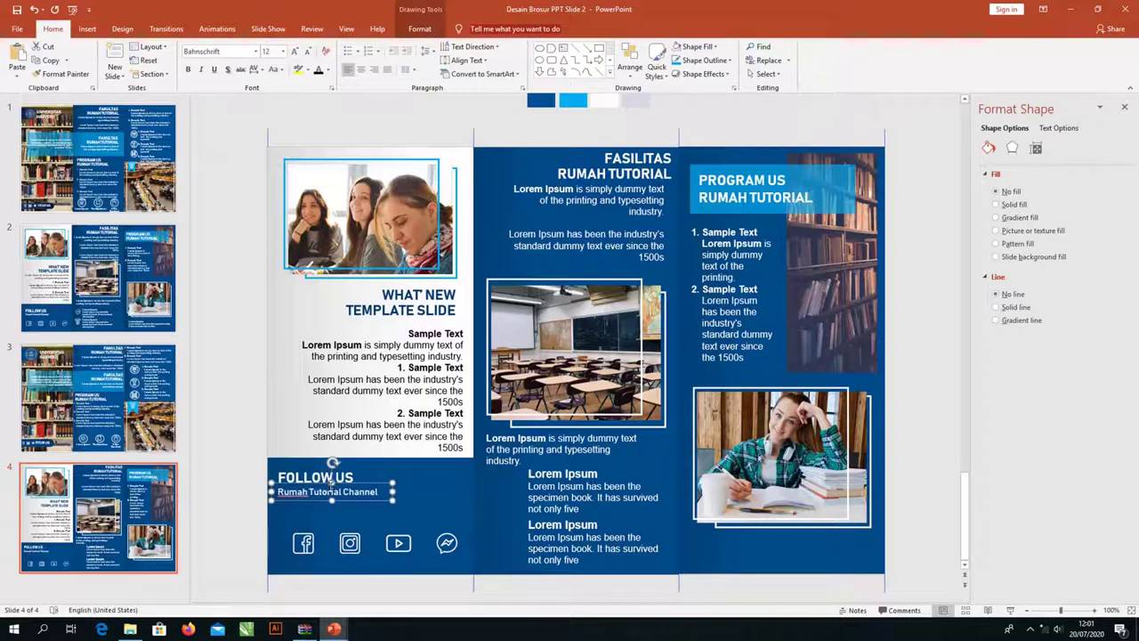
click(221, 441)
Step: Place the chat and medal icons beside the Lorem Ipsum items
click(583, 489)
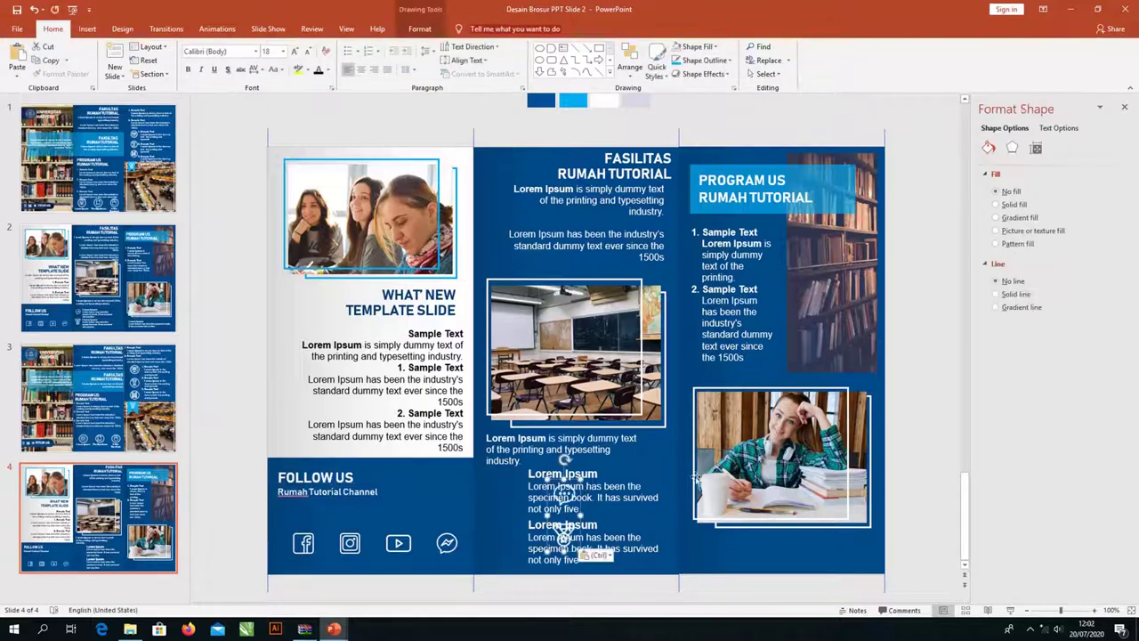
key(Left)
key(Left)
key(Left)
key(Left)
key(Left)
key(Left)
key(Left)
key(Left)
key(Left)
key(Left)
key(Left)
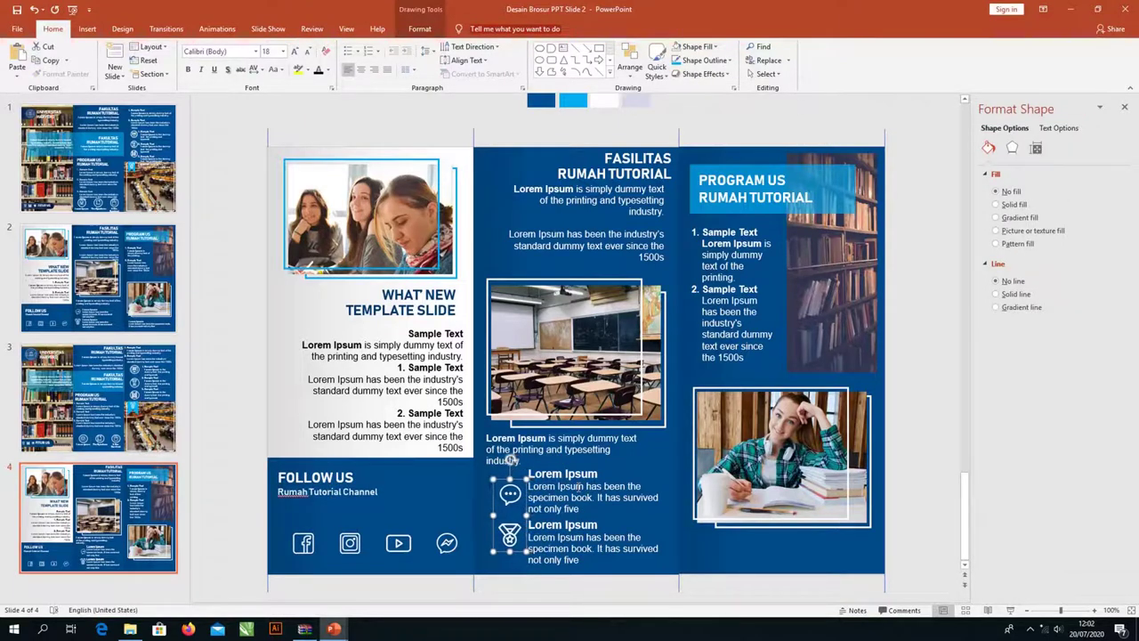
key(Left)
click(262, 517)
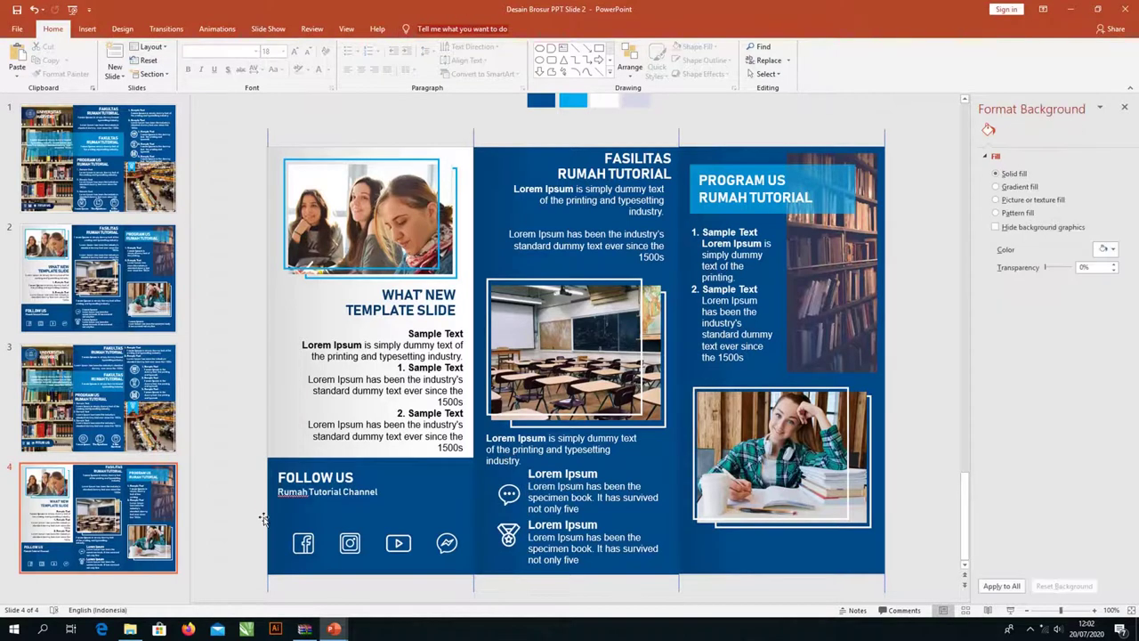